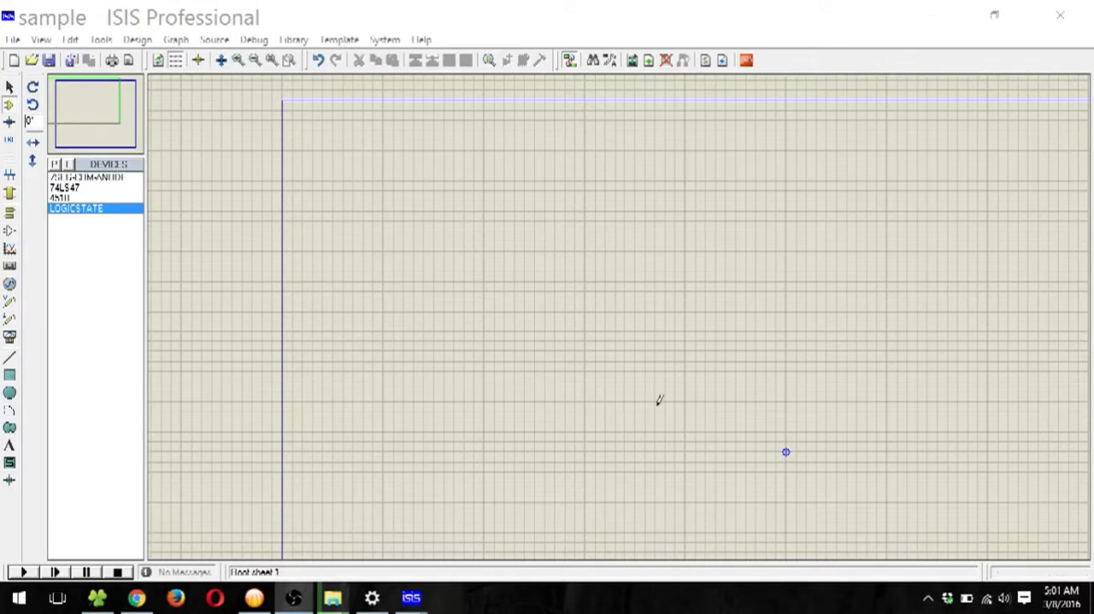
{"action": "scroll", "coordinate": [579, 338], "scroll_direction": "down", "scroll_amount": 2}
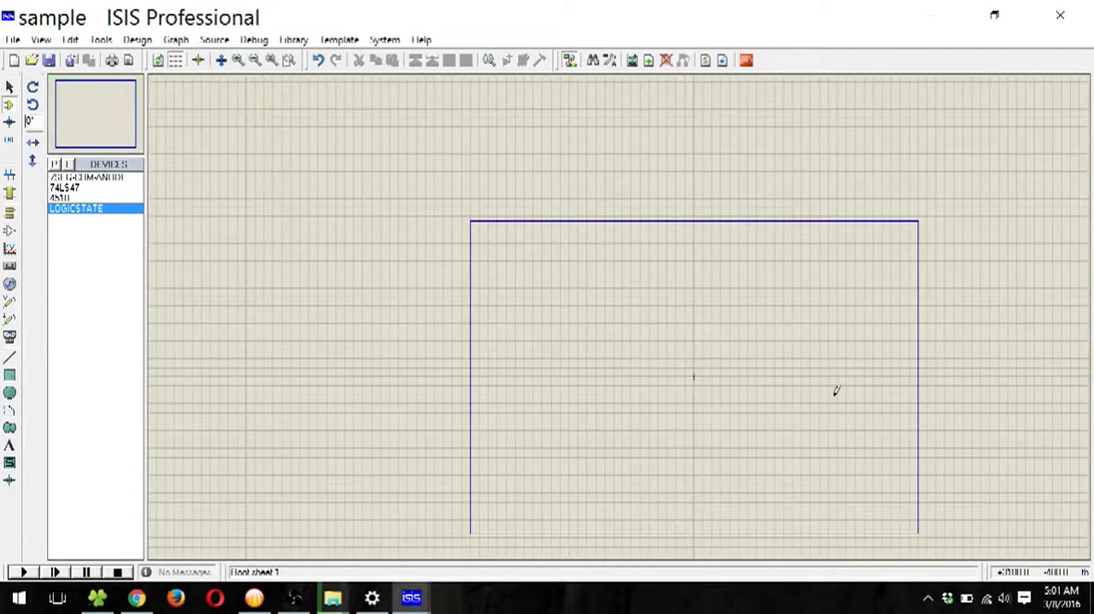
{"action": "scroll", "coordinate": [835, 388], "scroll_direction": "up", "scroll_amount": 1}
{"action": "scroll", "coordinate": [601, 312], "scroll_direction": "down", "scroll_amount": 1}
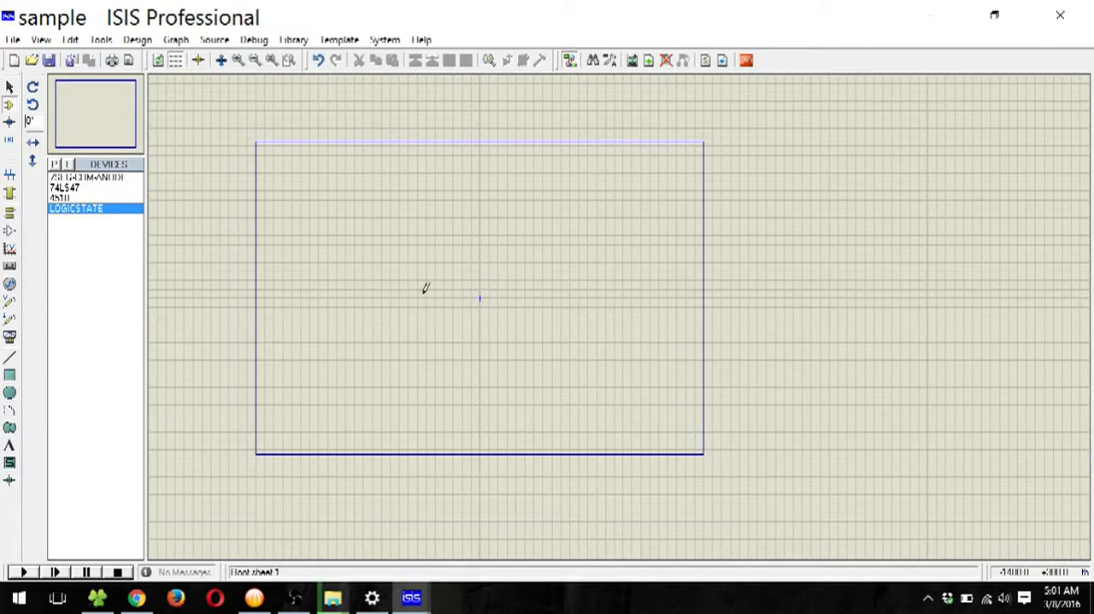
{"action": "scroll", "coordinate": [469, 281], "scroll_direction": "up", "scroll_amount": 1}
{"action": "scroll", "coordinate": [621, 308], "scroll_direction": "down", "scroll_amount": 1}
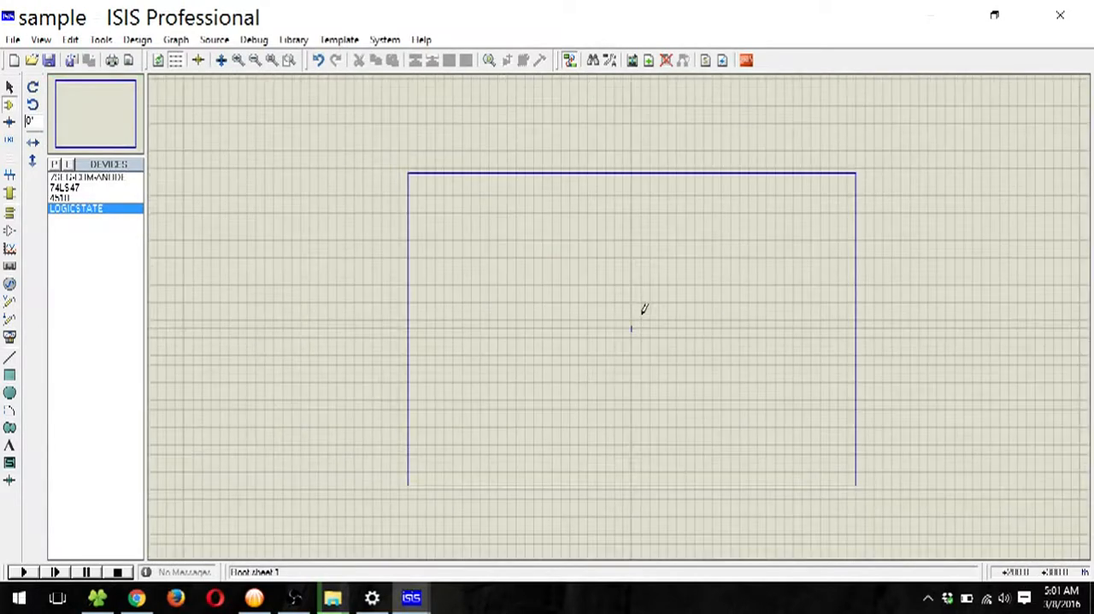
{"action": "scroll", "coordinate": [645, 309], "scroll_direction": "up", "scroll_amount": 1}
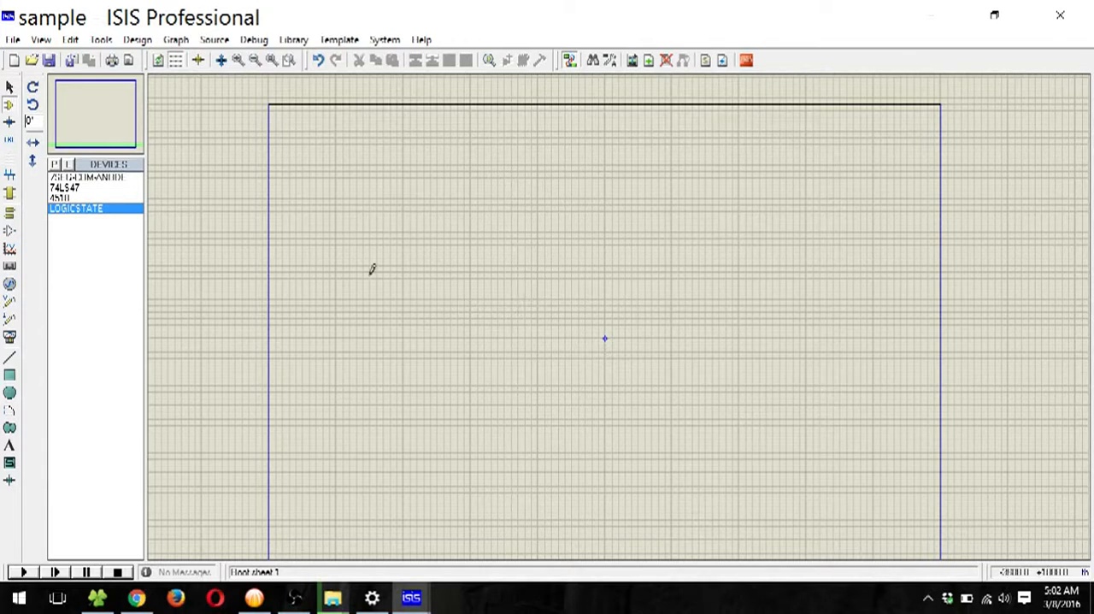
Step: Preview the 4510, 74LS47 and 7SEG-COM-ANODE parts in the device list
{"action": "left_click", "coordinate": [70, 200]}
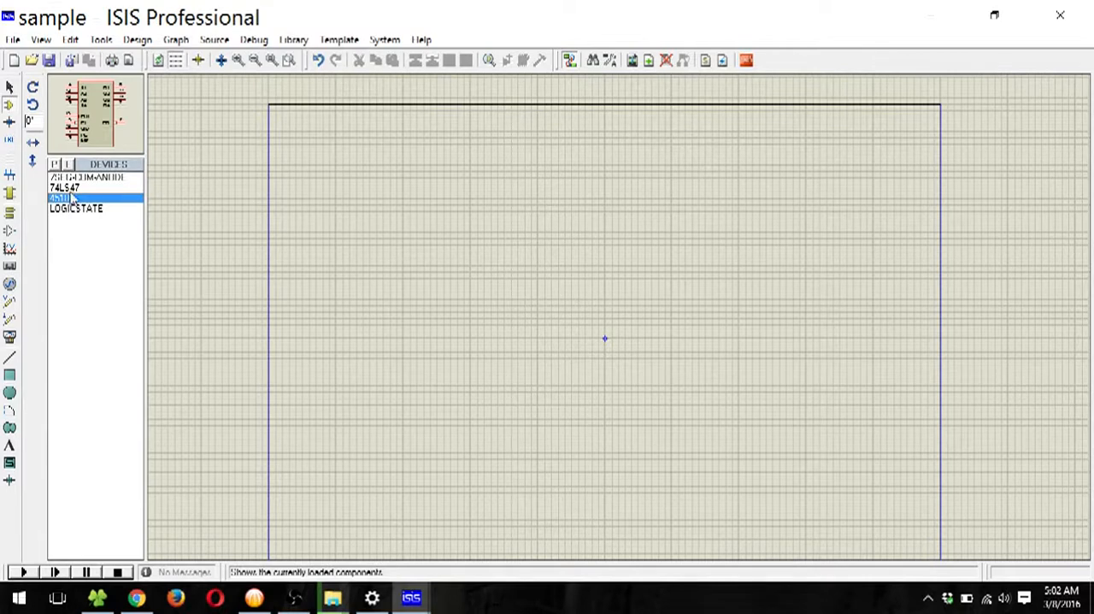
{"action": "left_click", "coordinate": [71, 187]}
{"action": "left_click", "coordinate": [59, 177]}
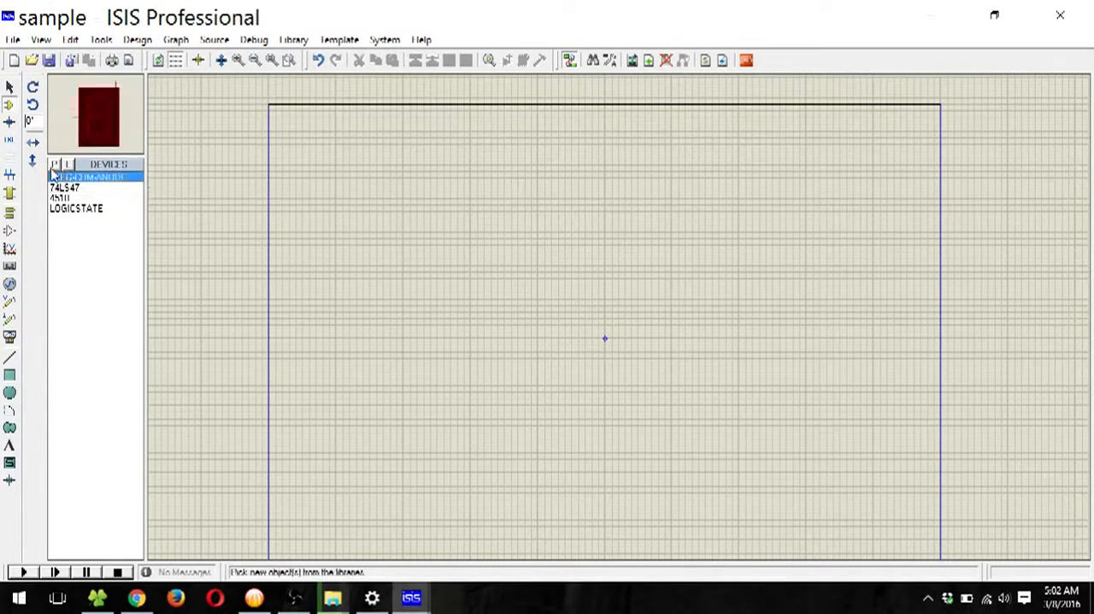
Step: Search the device library for 4510 and pick the CMOS BCD Up/Down Counter
{"action": "left_click", "coordinate": [53, 163]}
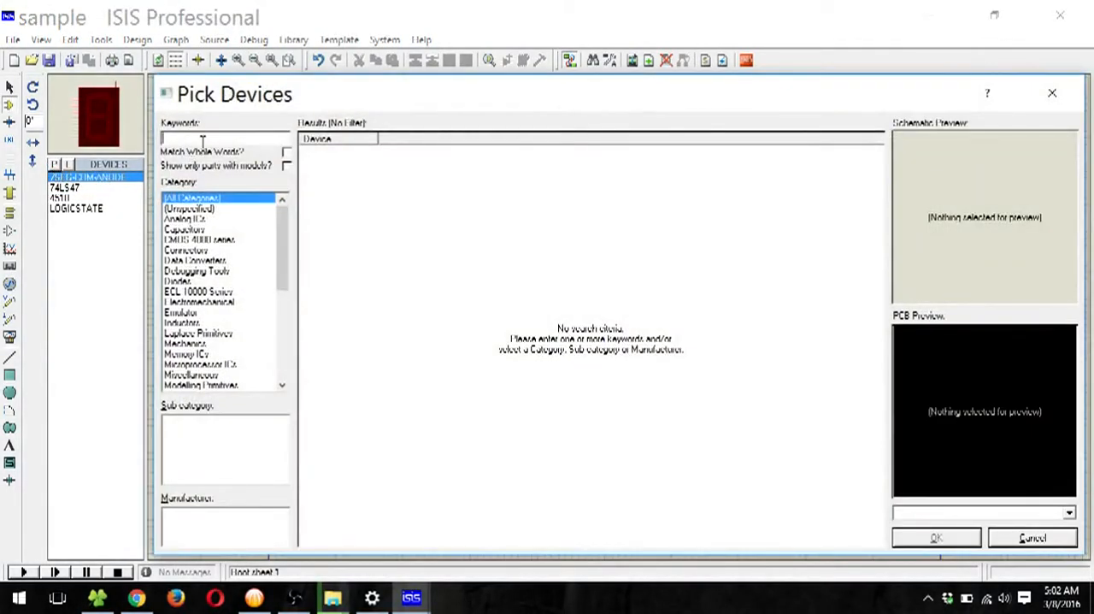
{"action": "type", "text": "45"}
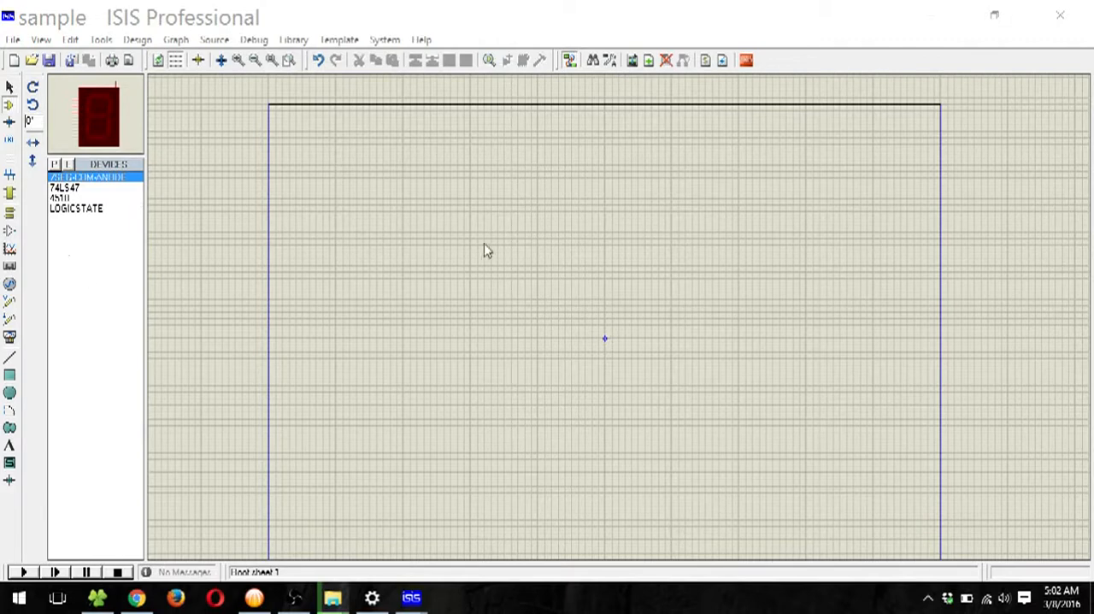
{"action": "left_click", "coordinate": [54, 163]}
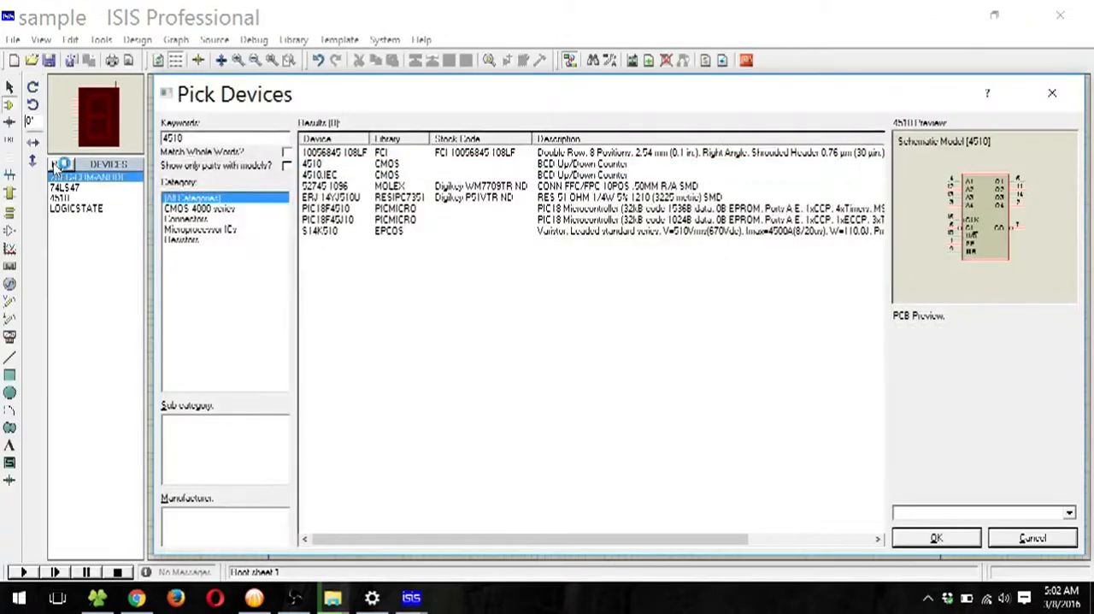
{"action": "left_click", "coordinate": [341, 166]}
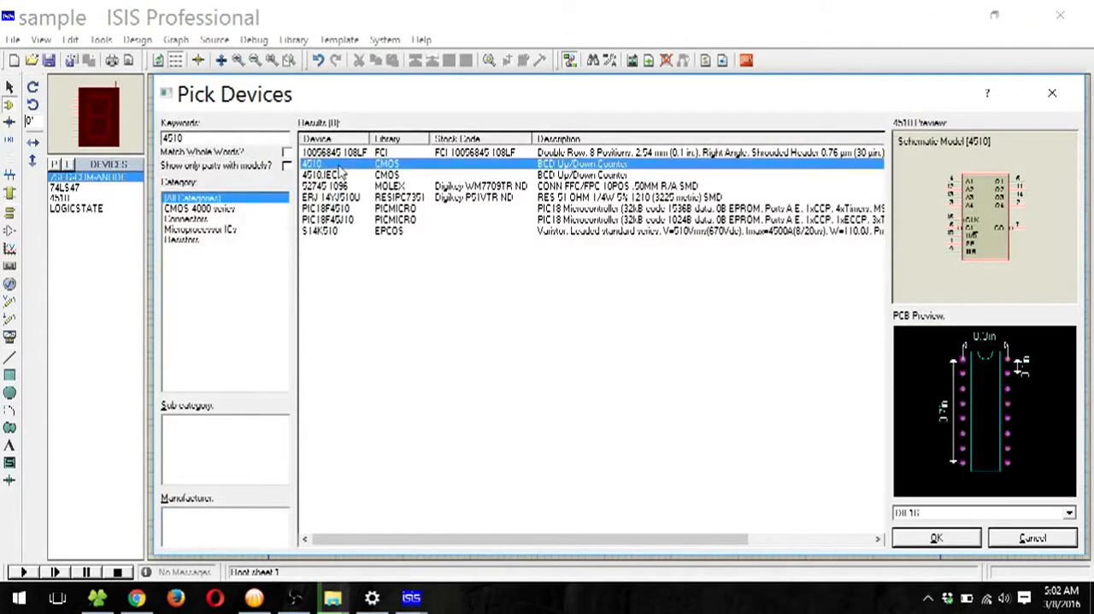
{"action": "left_click", "coordinate": [936, 539]}
Step: Place the 4510 counter on the sheet and shift it up and to the left, leaving room beside its outputs
{"action": "left_click", "coordinate": [543, 248]}
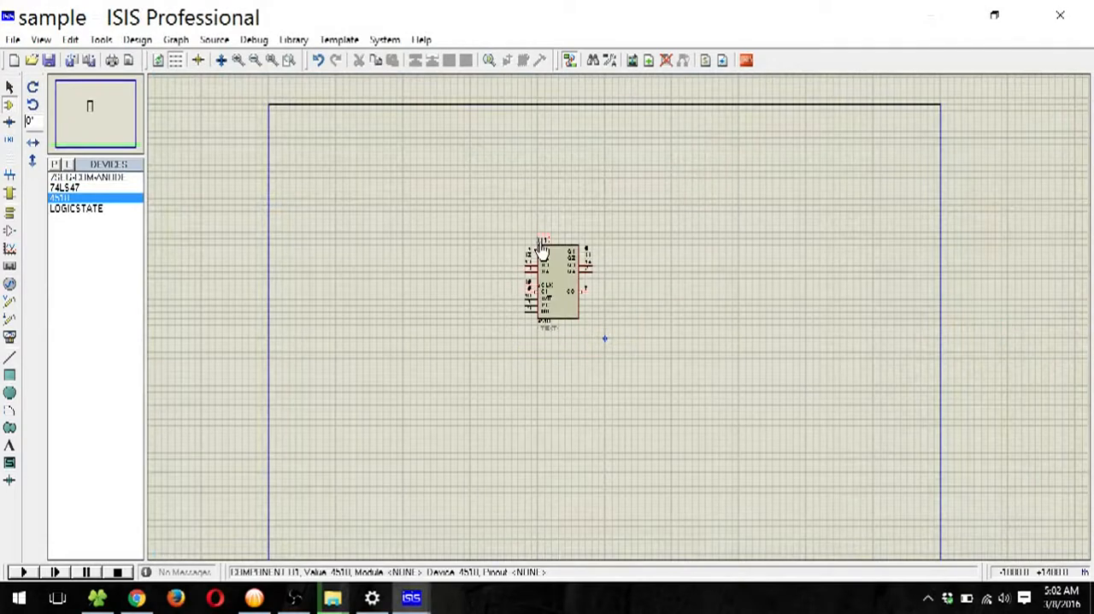
{"action": "scroll", "coordinate": [564, 294], "scroll_direction": "up", "scroll_amount": 1}
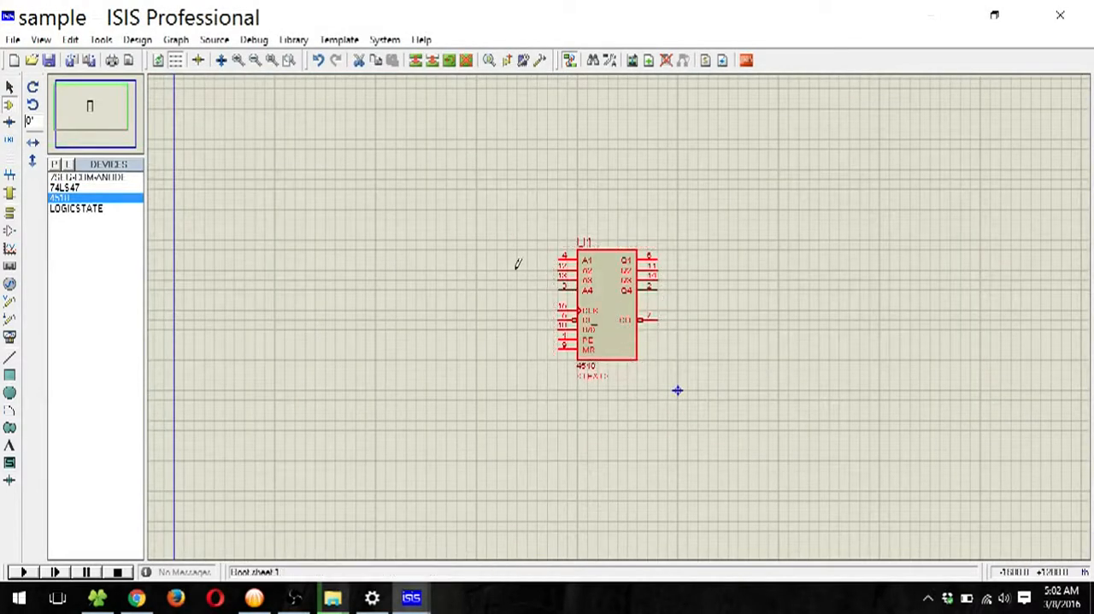
{"action": "left_click_drag", "start_coordinate": [611, 317], "coordinate": [499, 268]}
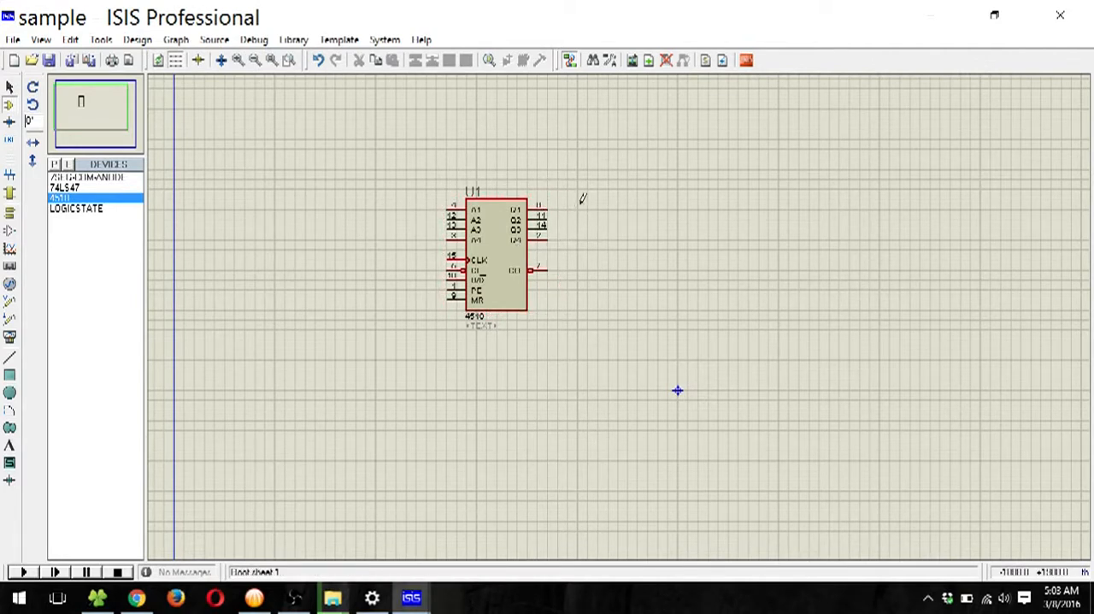
Step: Search the device library for led and pick the animated red LED model, LED-RED
{"action": "left_click", "coordinate": [11, 106]}
{"action": "left_click", "coordinate": [55, 163]}
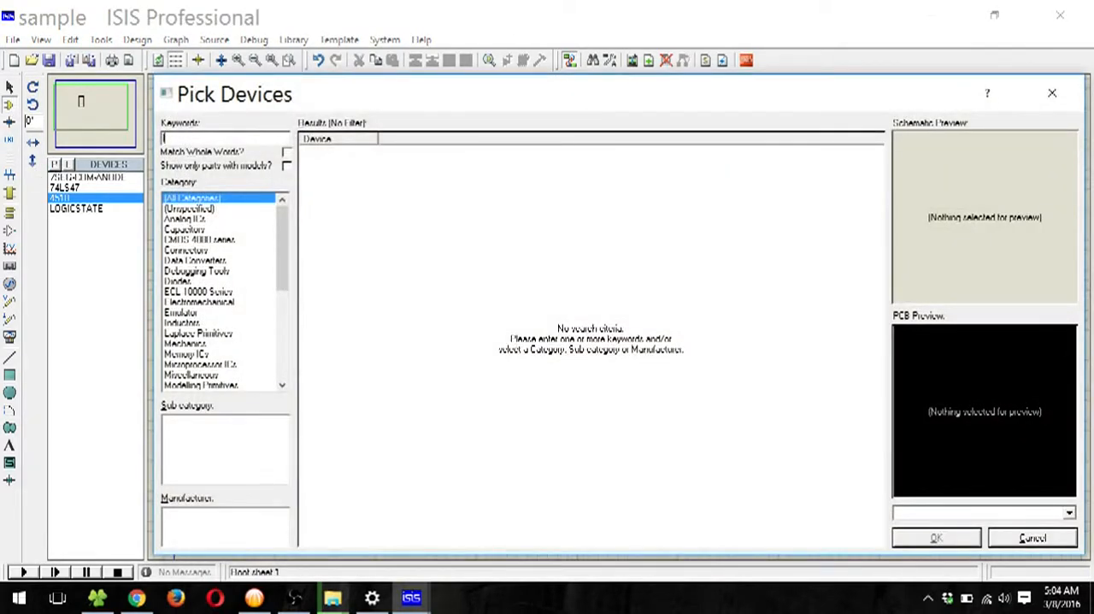
{"action": "type", "text": "led"}
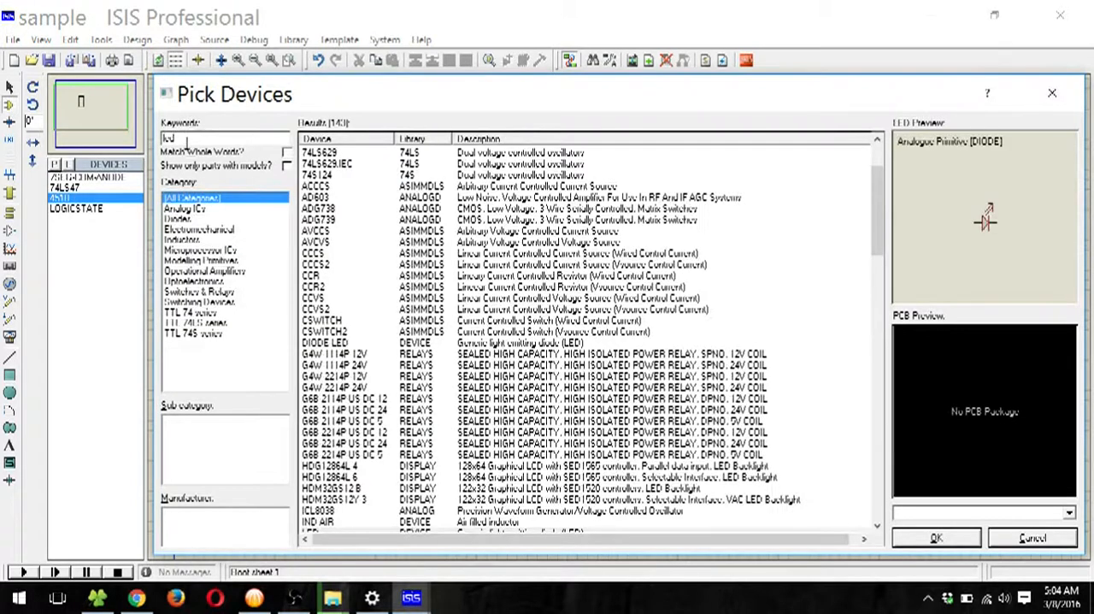
{"action": "left_click", "coordinate": [442, 372]}
{"action": "scroll", "coordinate": [422, 373], "scroll_direction": "down", "scroll_amount": 3}
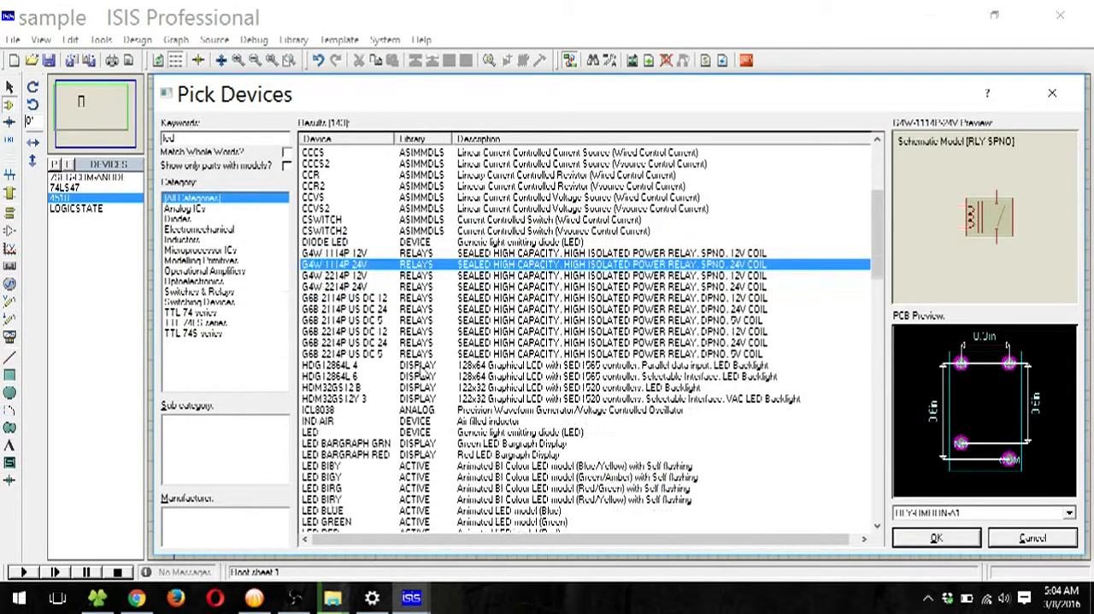
{"action": "scroll", "coordinate": [422, 373], "scroll_direction": "down", "scroll_amount": 3}
{"action": "left_click", "coordinate": [503, 412]}
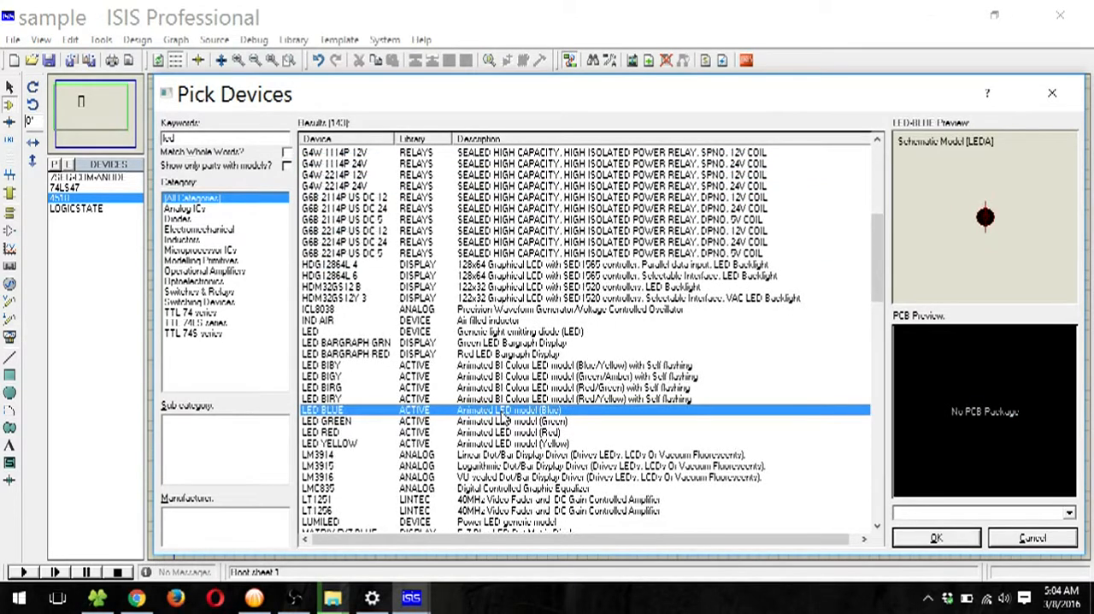
{"action": "left_click", "coordinate": [509, 433]}
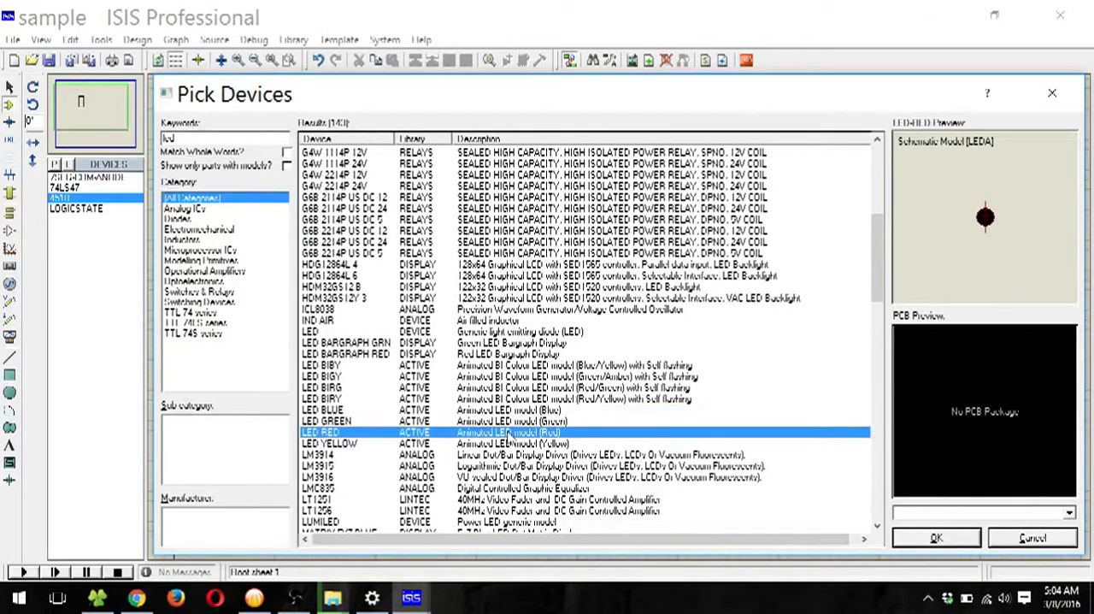
{"action": "left_click", "coordinate": [941, 539]}
Step: Place two red LEDs side by side to the right of the 4510 counter
{"action": "left_click", "coordinate": [631, 244]}
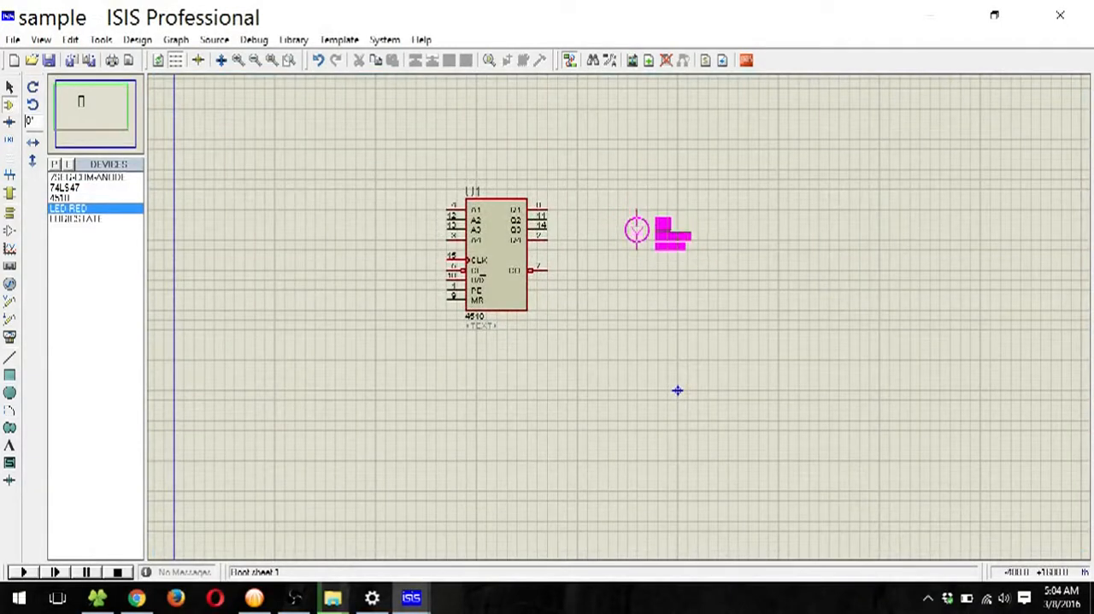
{"action": "left_click", "coordinate": [633, 238]}
{"action": "left_click", "coordinate": [713, 225]}
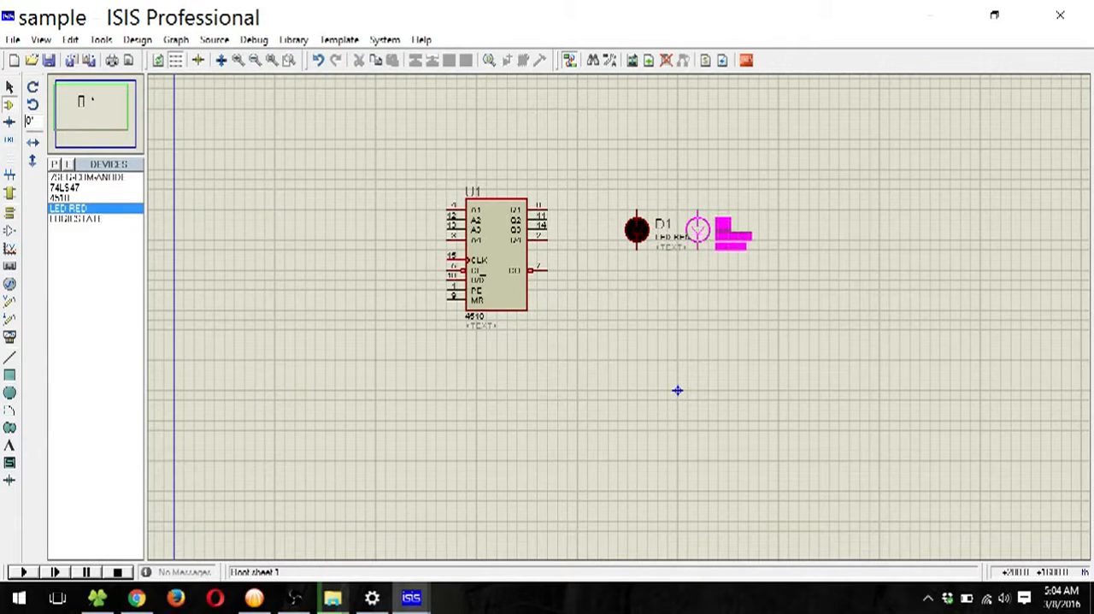
{"action": "left_click", "coordinate": [697, 229]}
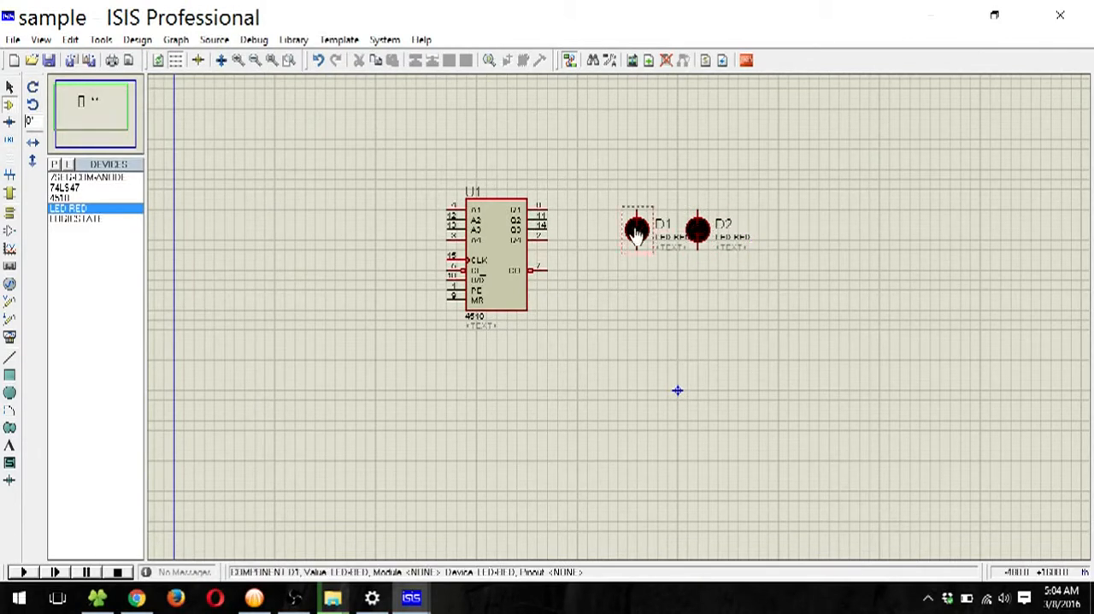
Step: Move LEDs D2 and D1 farther right of the counter, with D1 slightly lower and left of D2
{"action": "left_click", "coordinate": [698, 231]}
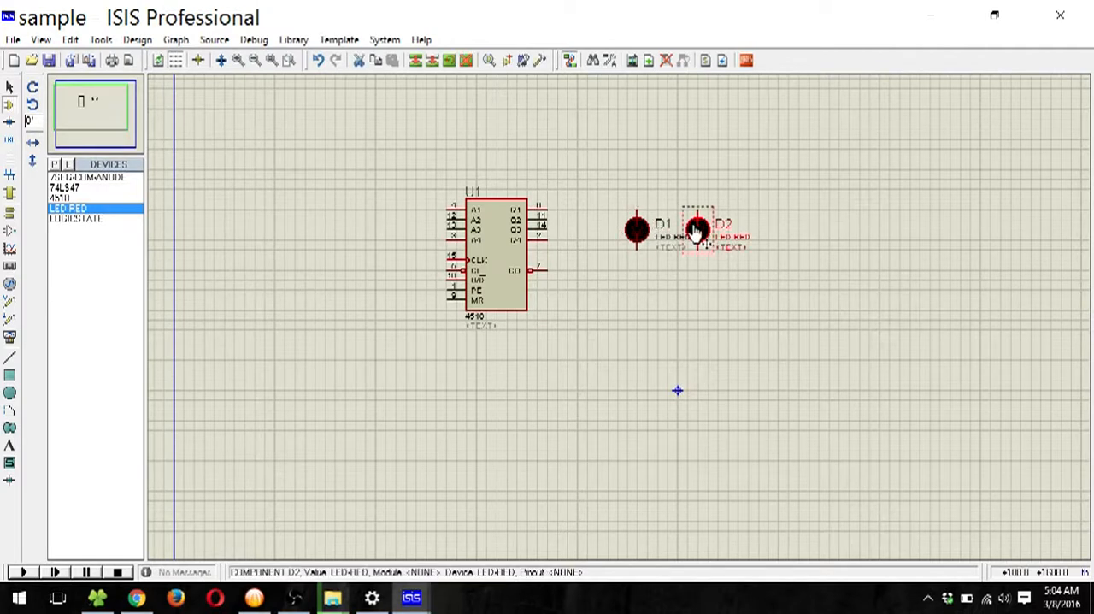
{"action": "mouse_move", "coordinate": [697, 229]}
{"action": "left_mouse_down"}
{"action": "mouse_move", "coordinate": [769, 221]}
{"action": "mouse_move", "coordinate": [830, 233]}
{"action": "left_mouse_up"}
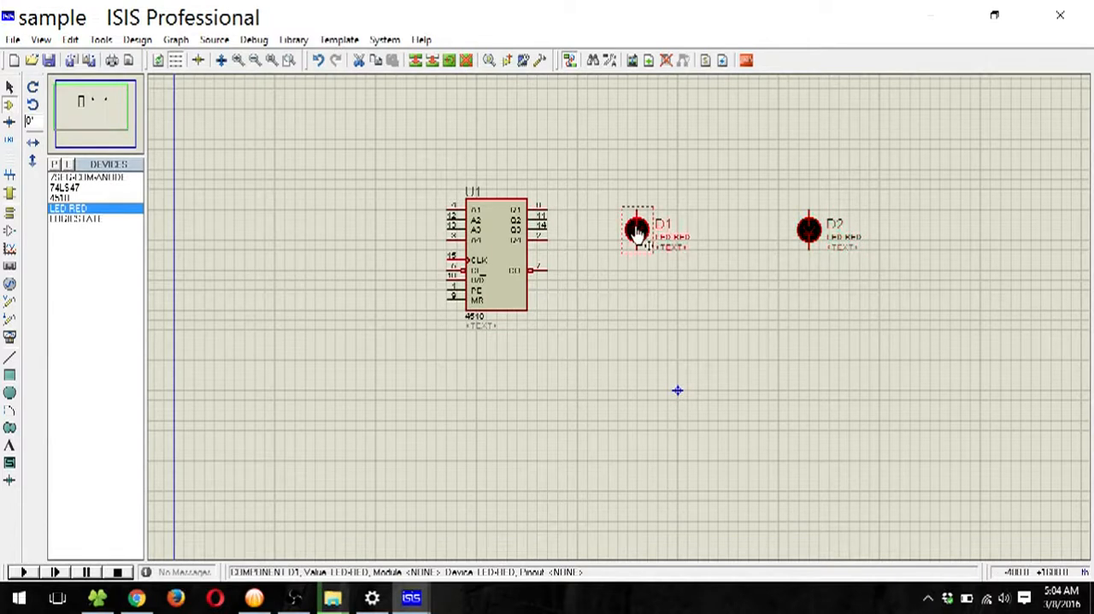
{"action": "mouse_move", "coordinate": [637, 232]}
{"action": "left_mouse_down"}
{"action": "mouse_move", "coordinate": [796, 235]}
{"action": "mouse_move", "coordinate": [638, 238]}
{"action": "mouse_move", "coordinate": [758, 241]}
{"action": "left_mouse_up"}
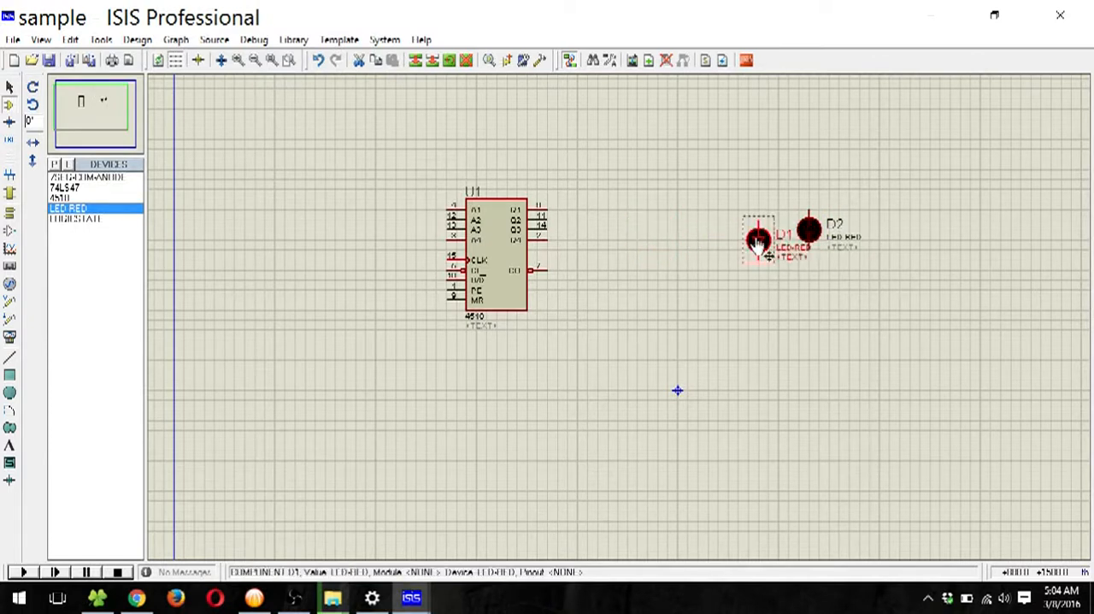
Step: Add two more red LEDs between the counter and D1, continuing the row stepping down to the left
{"action": "left_click", "coordinate": [710, 259]}
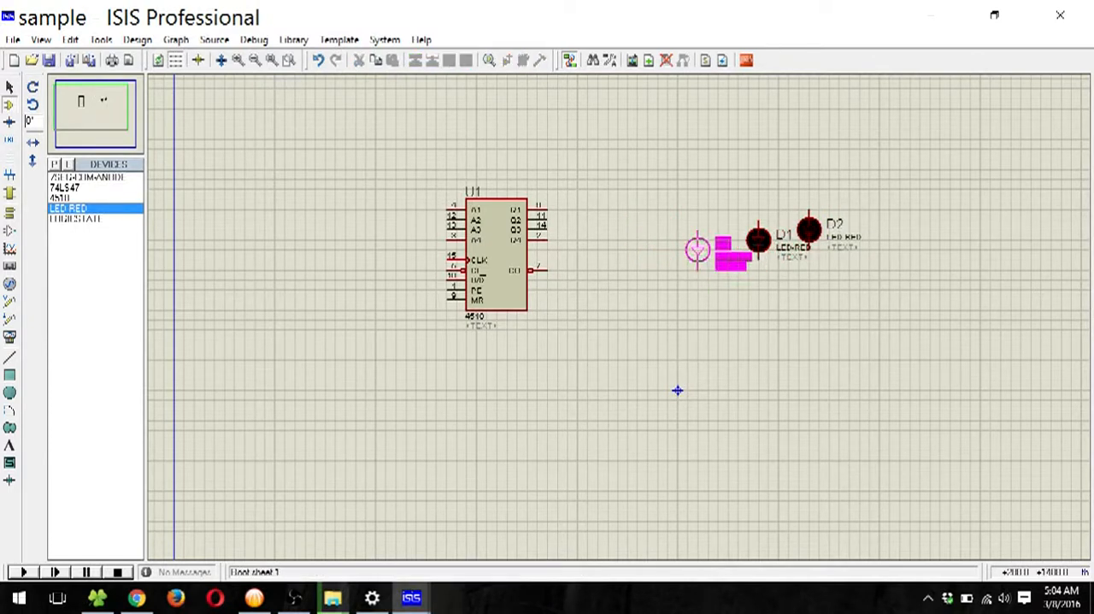
{"action": "left_click", "coordinate": [698, 250]}
{"action": "left_click", "coordinate": [667, 289]}
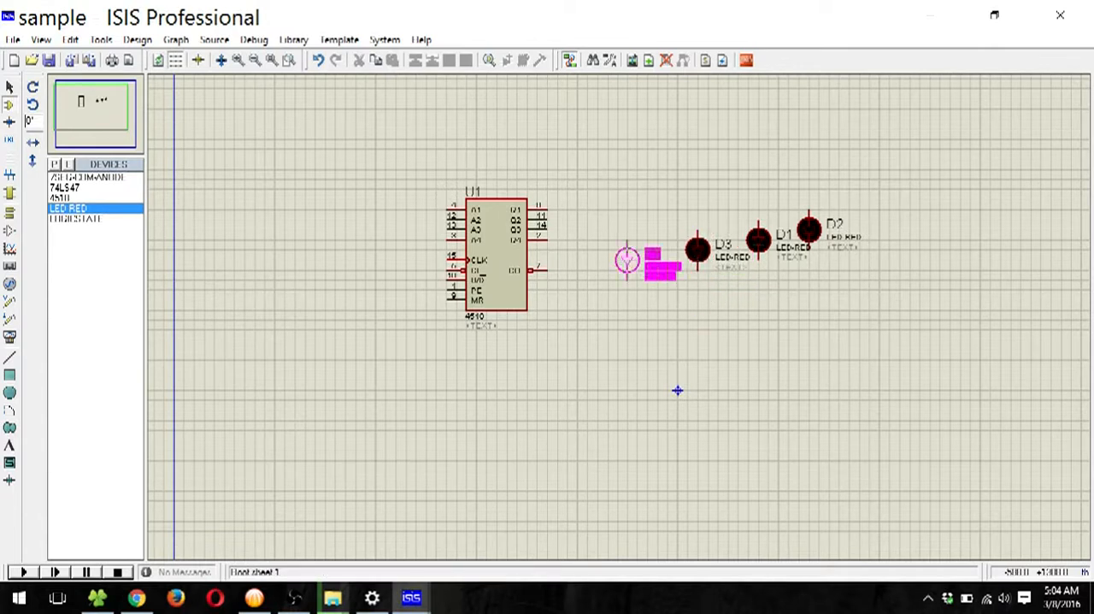
{"action": "left_click", "coordinate": [628, 260]}
{"action": "left_click", "coordinate": [698, 319]}
{"action": "right_click", "coordinate": [699, 319]}
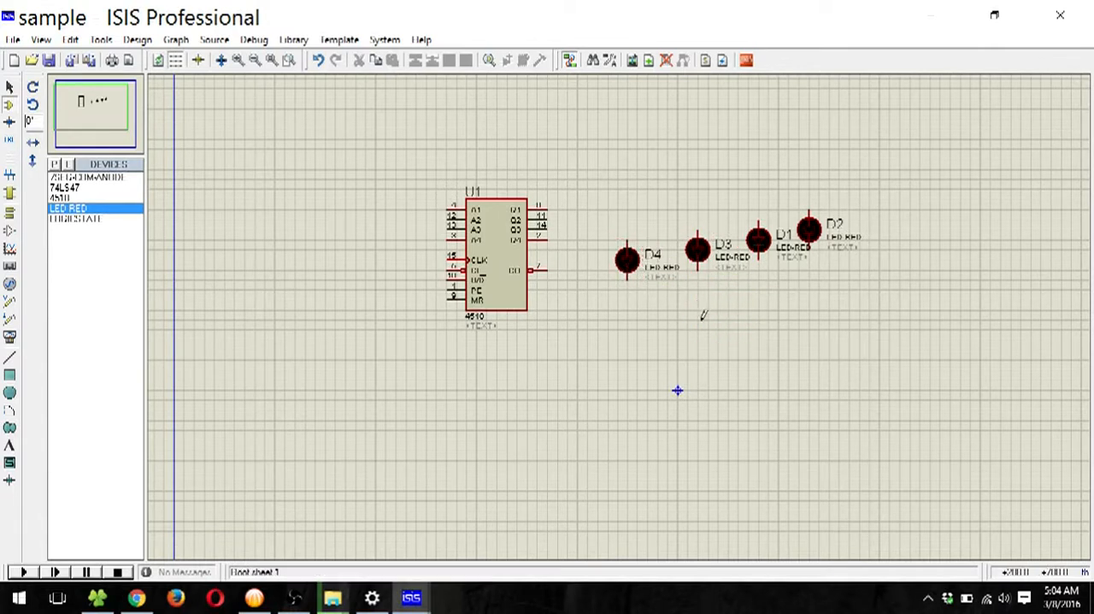
Step: Wire the LED anodes to the counter outputs: D2 to Q1, D1 to Q2, D3 to Q3 and D4 to Q4
{"action": "left_click", "coordinate": [811, 202]}
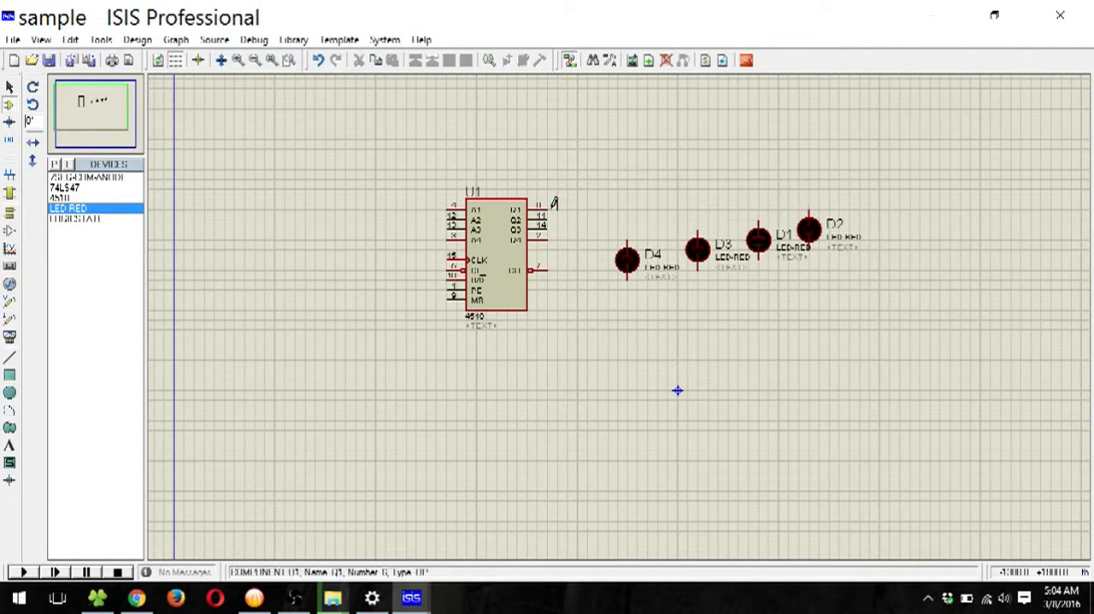
{"action": "left_click", "coordinate": [548, 209]}
{"action": "left_click", "coordinate": [758, 224]}
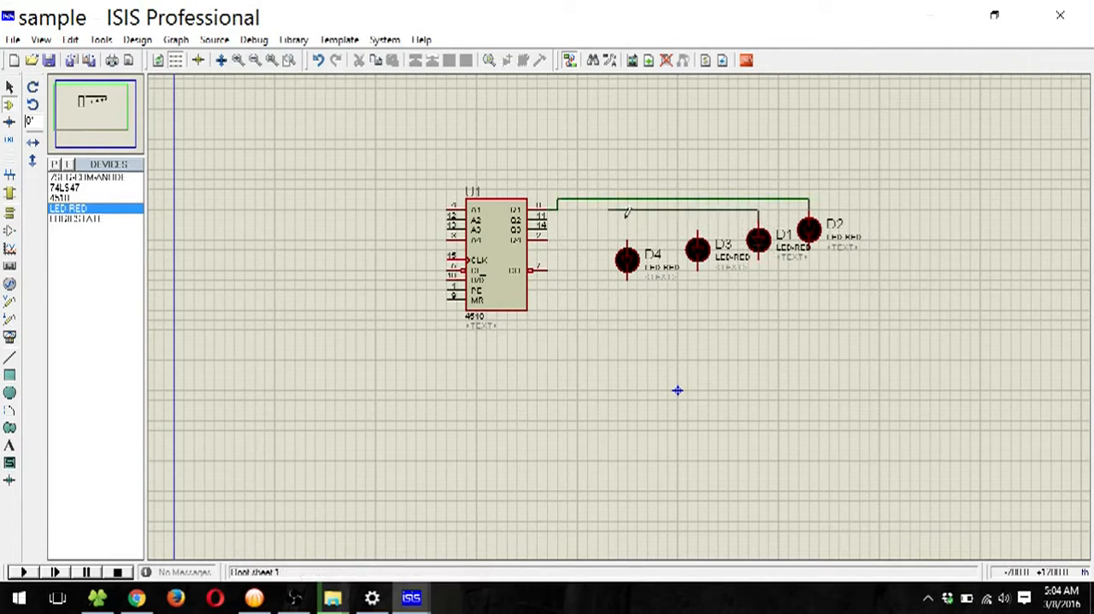
{"action": "left_click", "coordinate": [548, 216]}
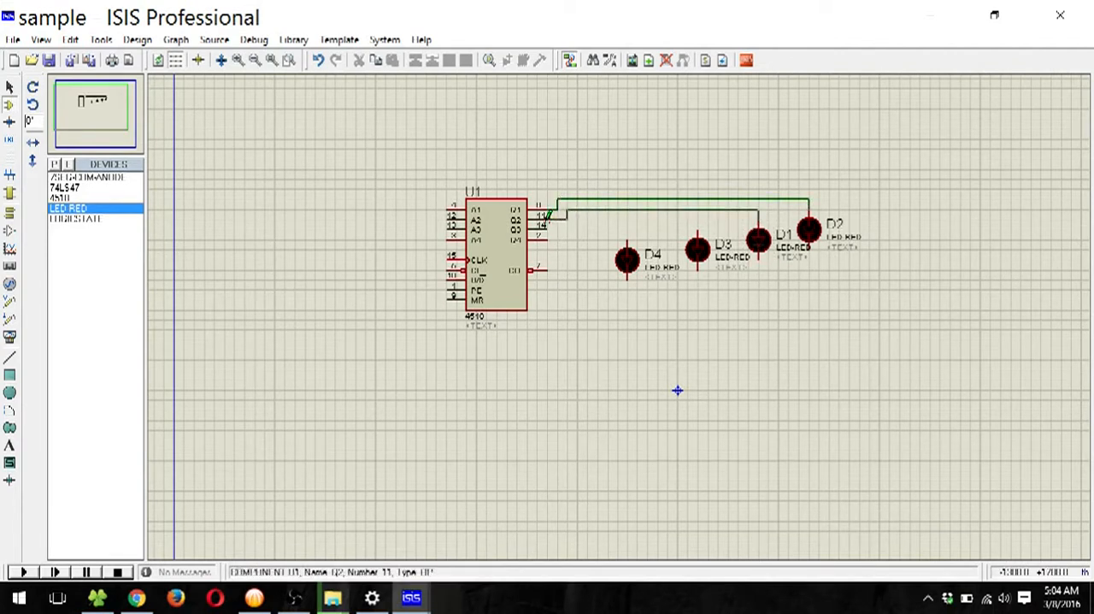
{"action": "left_click", "coordinate": [698, 221]}
{"action": "left_click", "coordinate": [547, 232]}
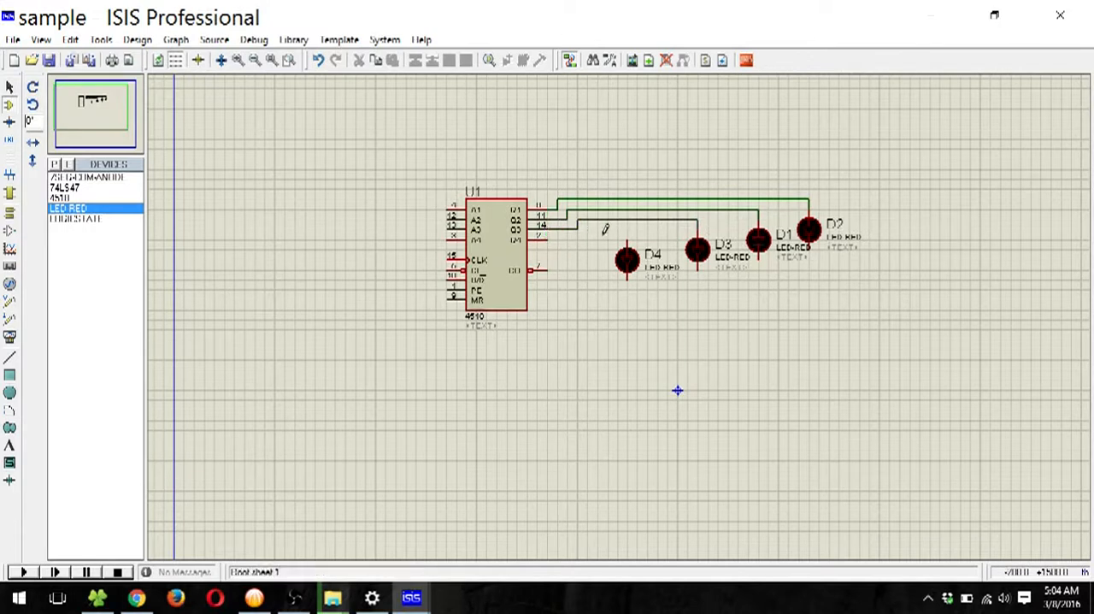
{"action": "left_click", "coordinate": [626, 236]}
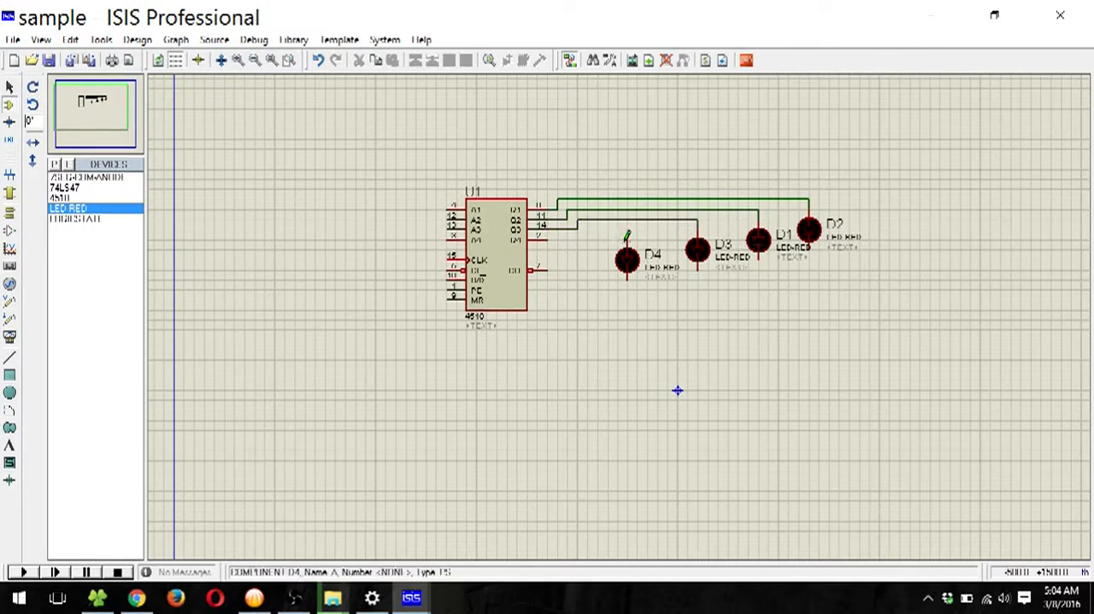
{"action": "left_click", "coordinate": [556, 237]}
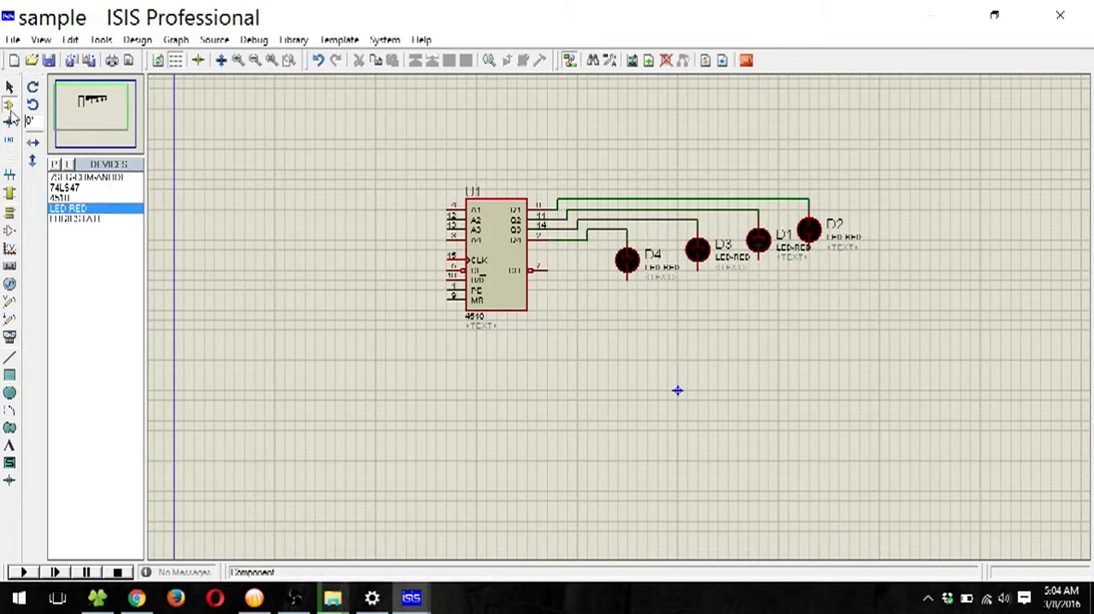
Step: Find the analog primitive RESISTOR in the parts library and add it to the device list
{"action": "left_click", "coordinate": [53, 165]}
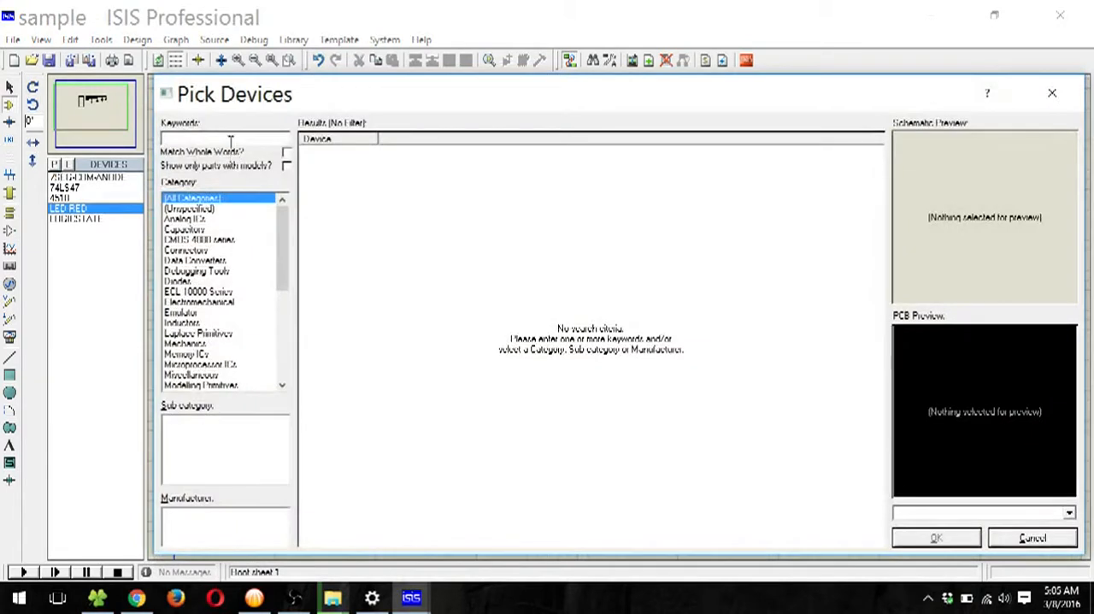
{"action": "type", "text": "resistor"}
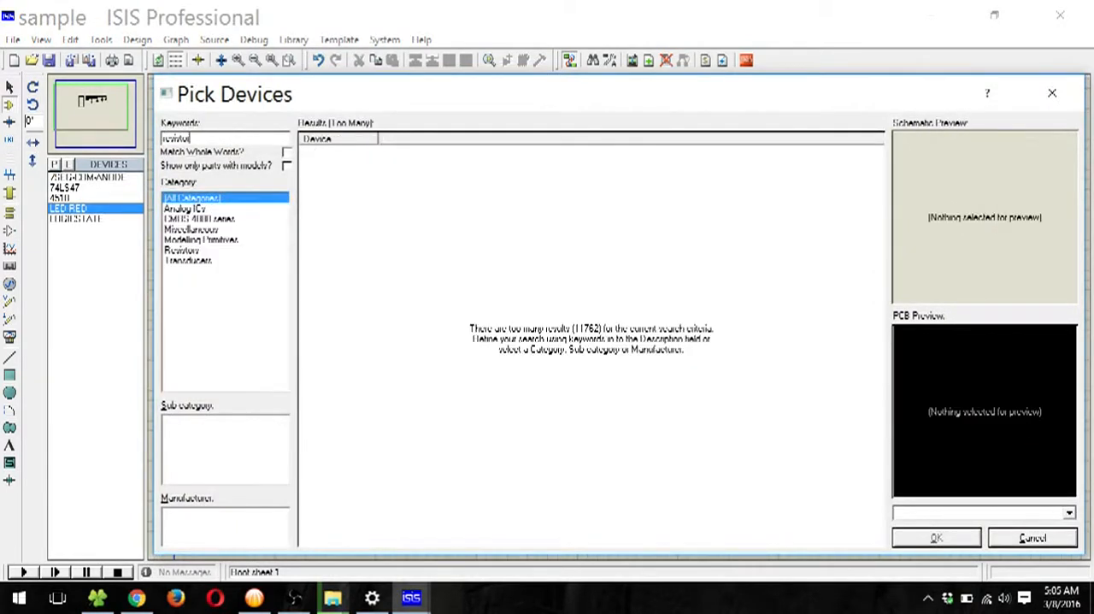
{"action": "left_click", "coordinate": [373, 163]}
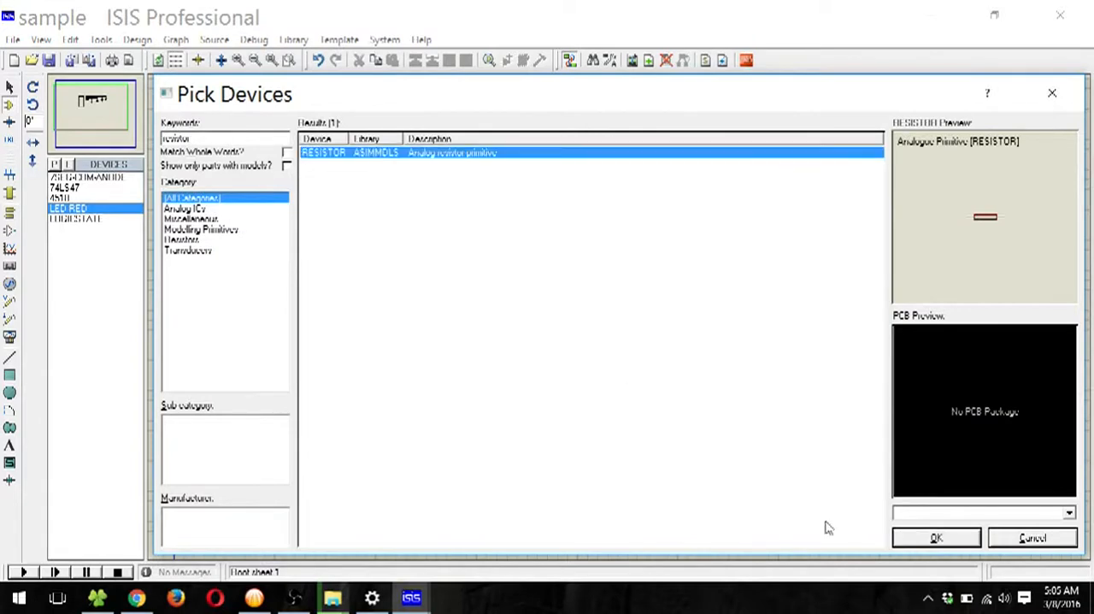
{"action": "left_click", "coordinate": [959, 542]}
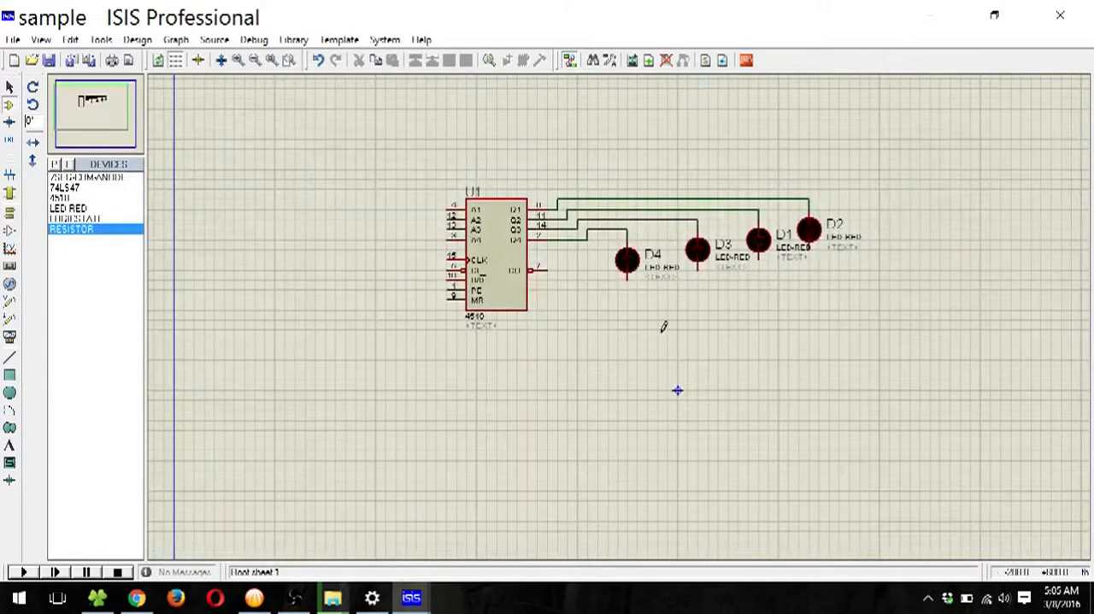
Step: Place a resistor below LED D4 and rotate it clockwise so that it stands vertically
{"action": "left_click", "coordinate": [665, 335]}
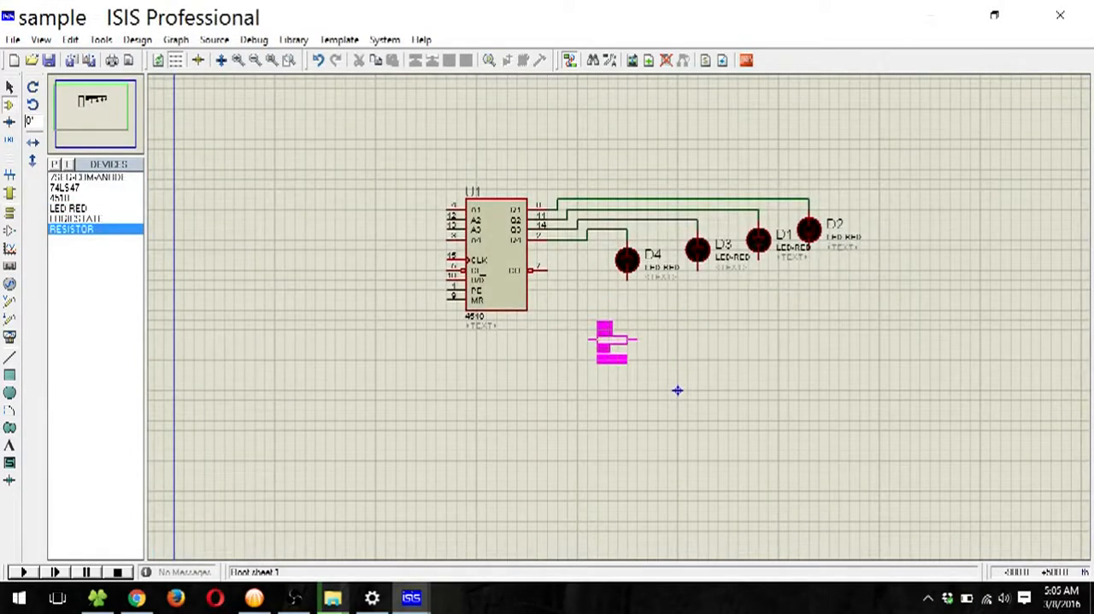
{"action": "left_click", "coordinate": [612, 338]}
{"action": "right_click", "coordinate": [624, 340]}
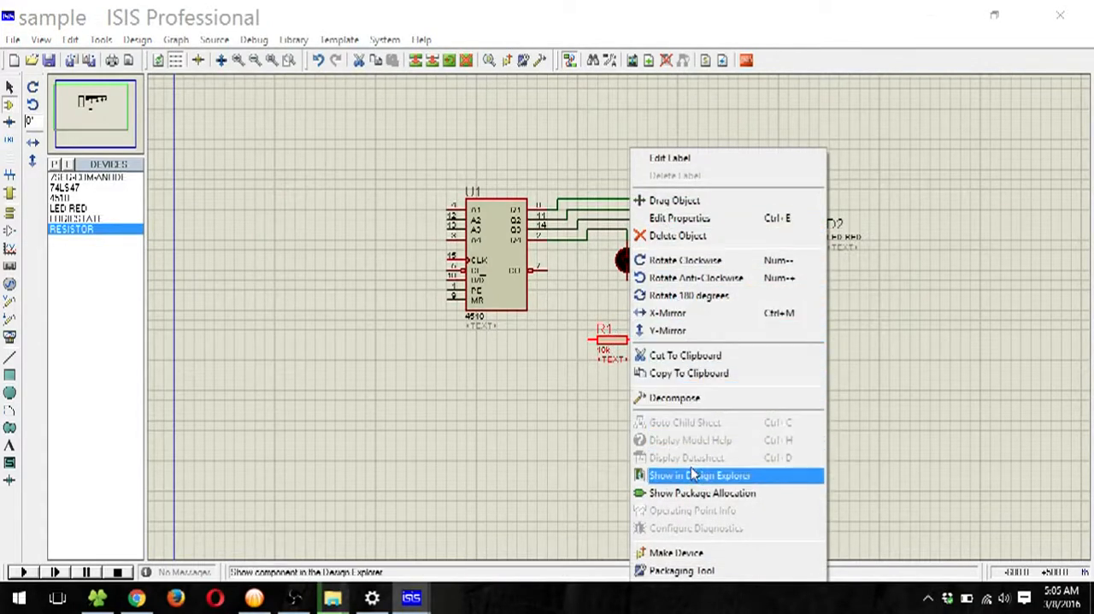
{"action": "left_click", "coordinate": [685, 260]}
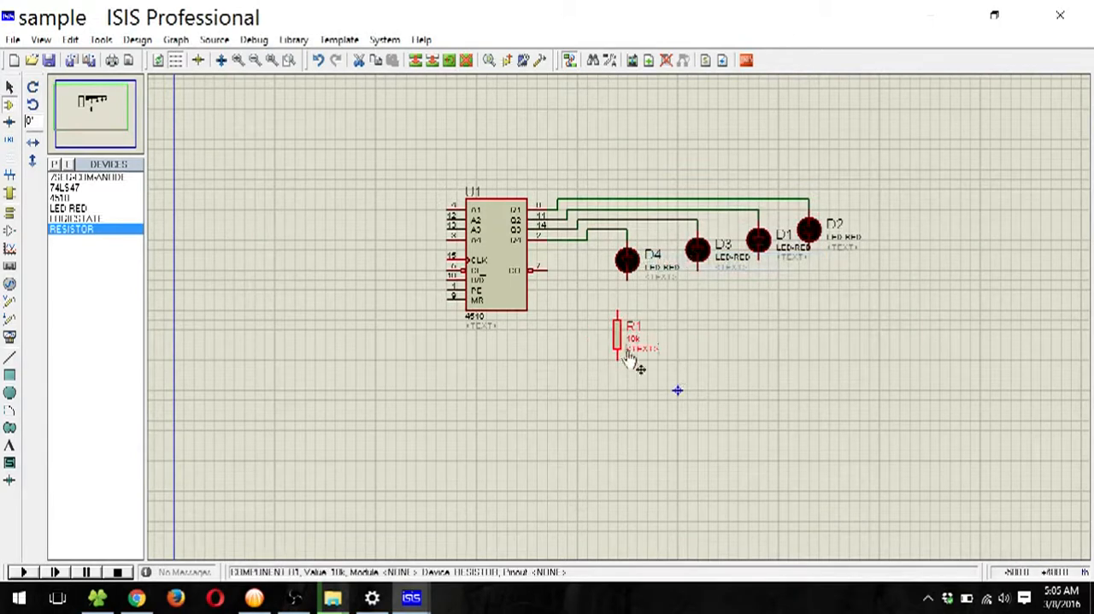
{"action": "left_click", "coordinate": [622, 422]}
Step: Set R1's resistance to 500 ohms and move the resistor directly beneath D4's lower pin
{"action": "right_click", "coordinate": [617, 342]}
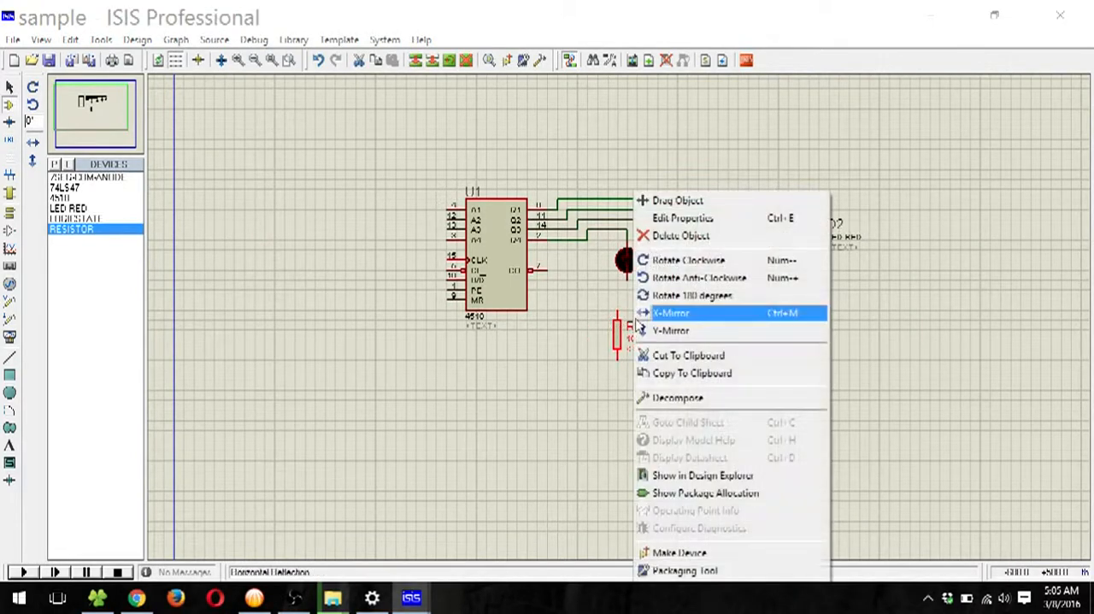
{"action": "left_click", "coordinate": [674, 224]}
{"action": "key", "text": "Tab"}
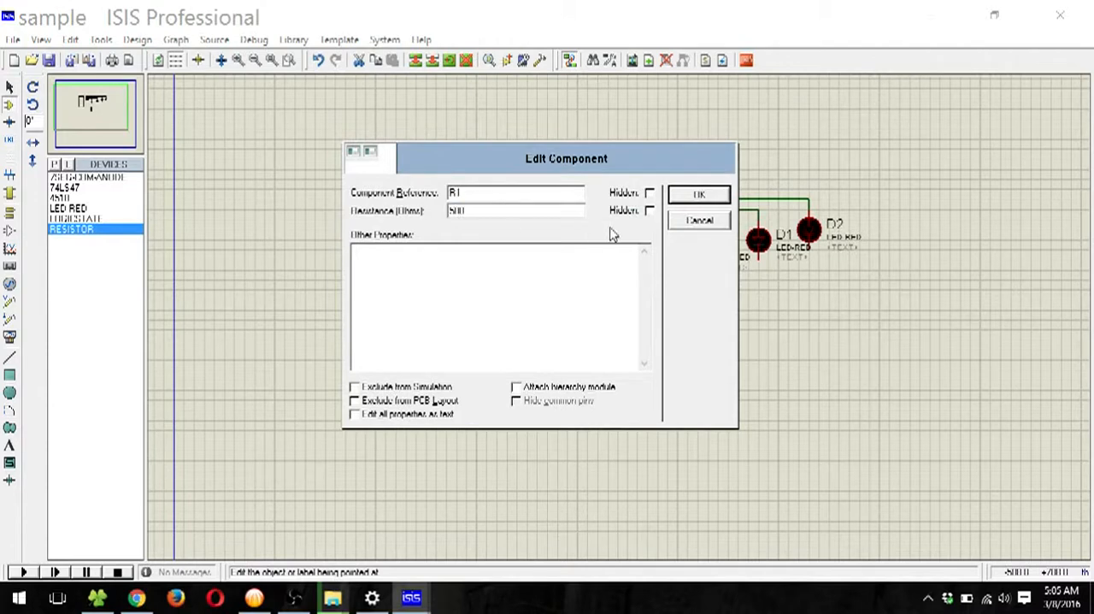
{"action": "type", "text": "500"}
{"action": "left_click", "coordinate": [694, 193]}
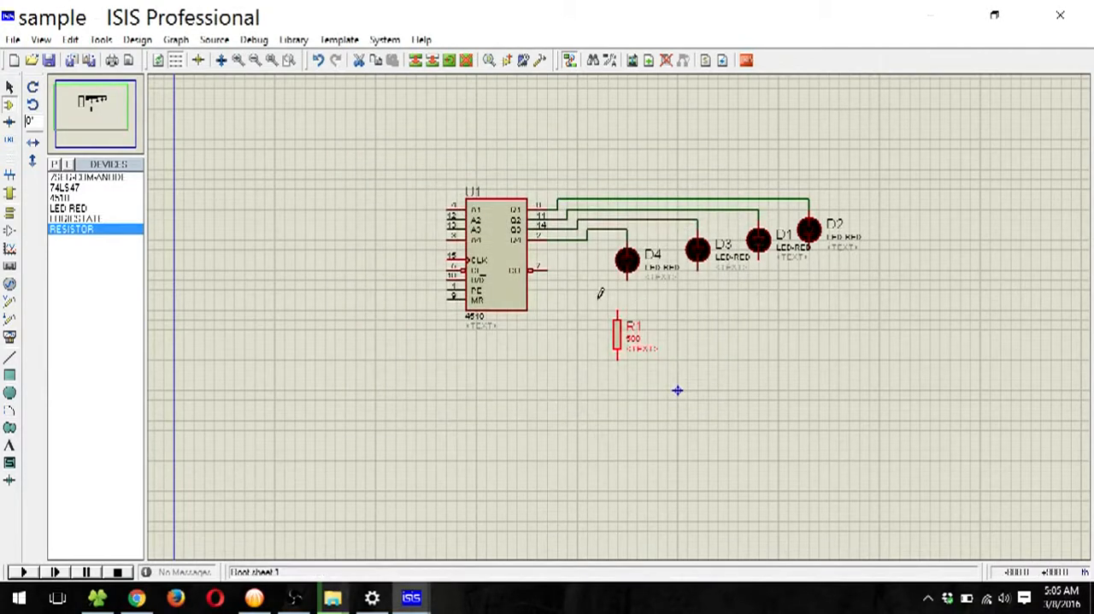
{"action": "left_click_drag", "start_coordinate": [598, 301], "coordinate": [667, 394]}
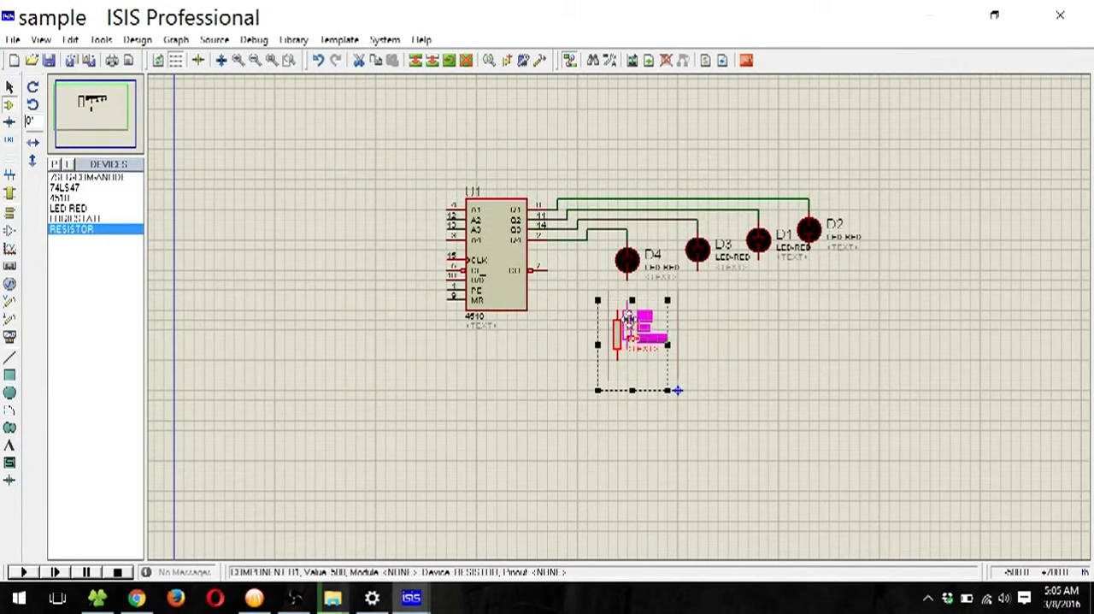
{"action": "left_click", "coordinate": [746, 337]}
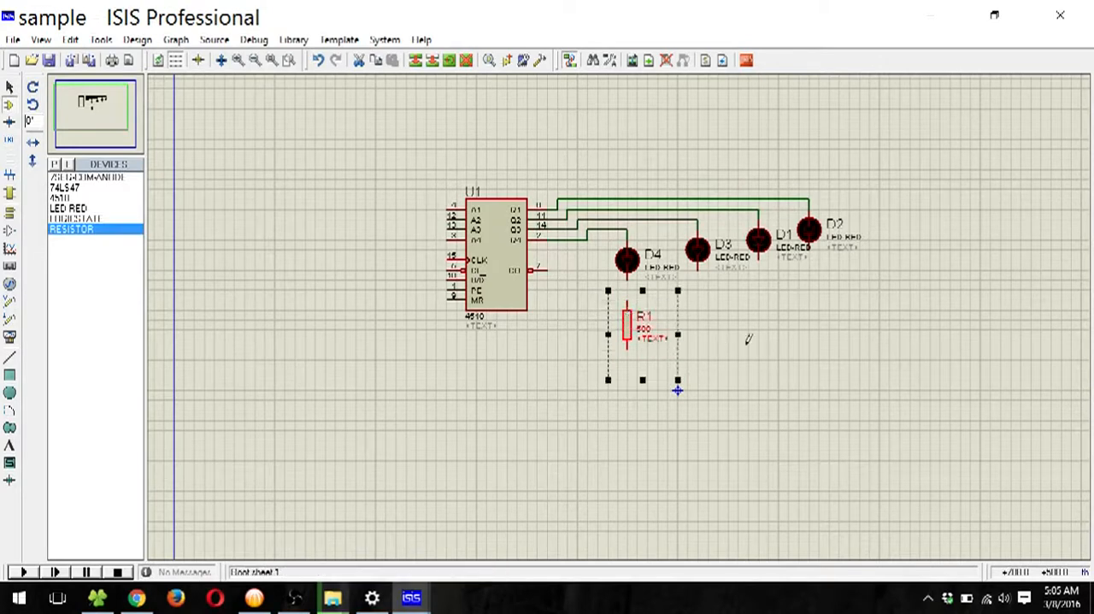
Step: Copy R1, paste it beneath LED D3 level with the original, and set the copy's reference to R2
{"action": "left_click", "coordinate": [629, 329]}
{"action": "right_click", "coordinate": [629, 333]}
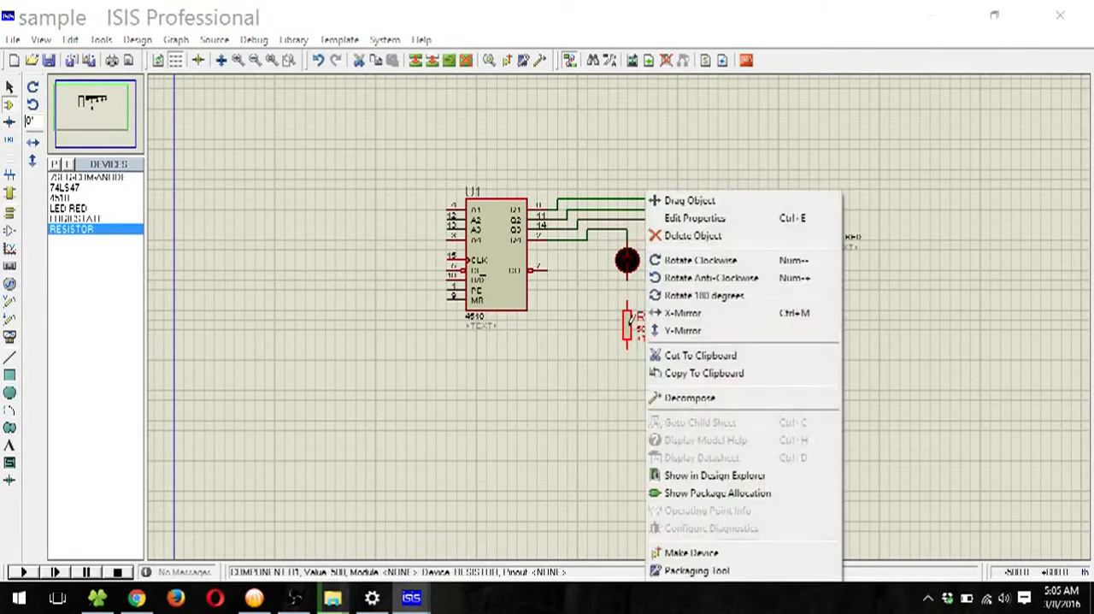
{"action": "left_click", "coordinate": [701, 380]}
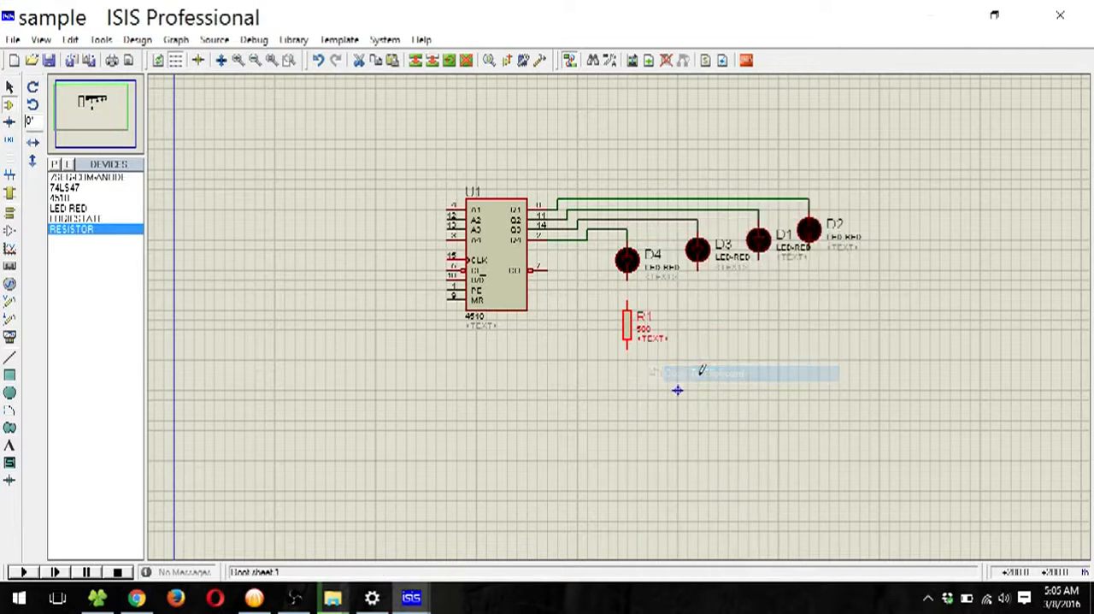
{"action": "right_click", "coordinate": [677, 390]}
{"action": "left_click", "coordinate": [772, 425]}
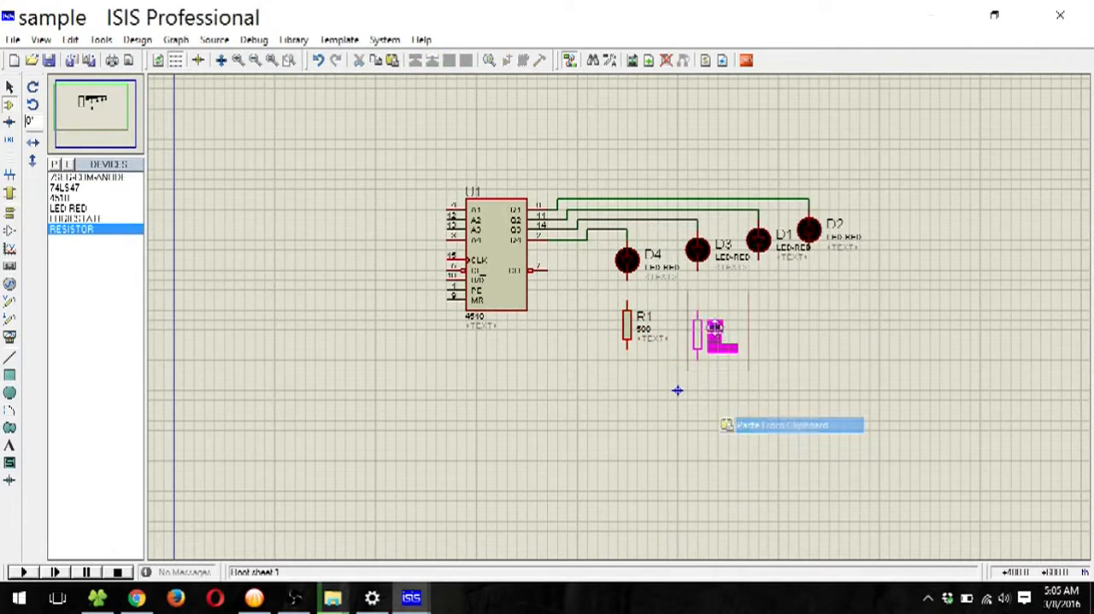
{"action": "left_click", "coordinate": [715, 317]}
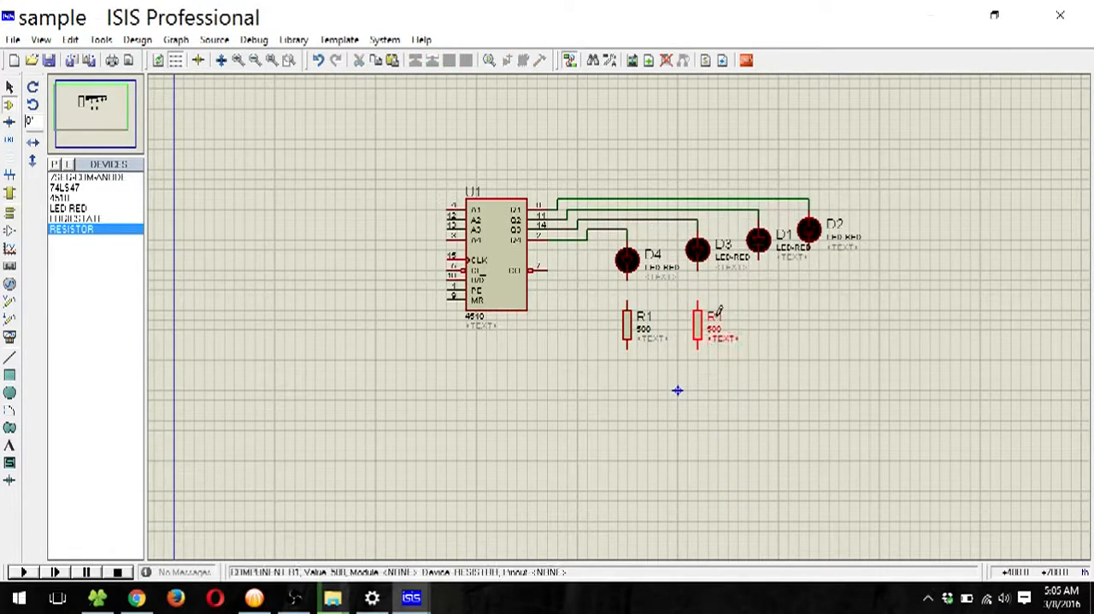
{"action": "right_click", "coordinate": [700, 325]}
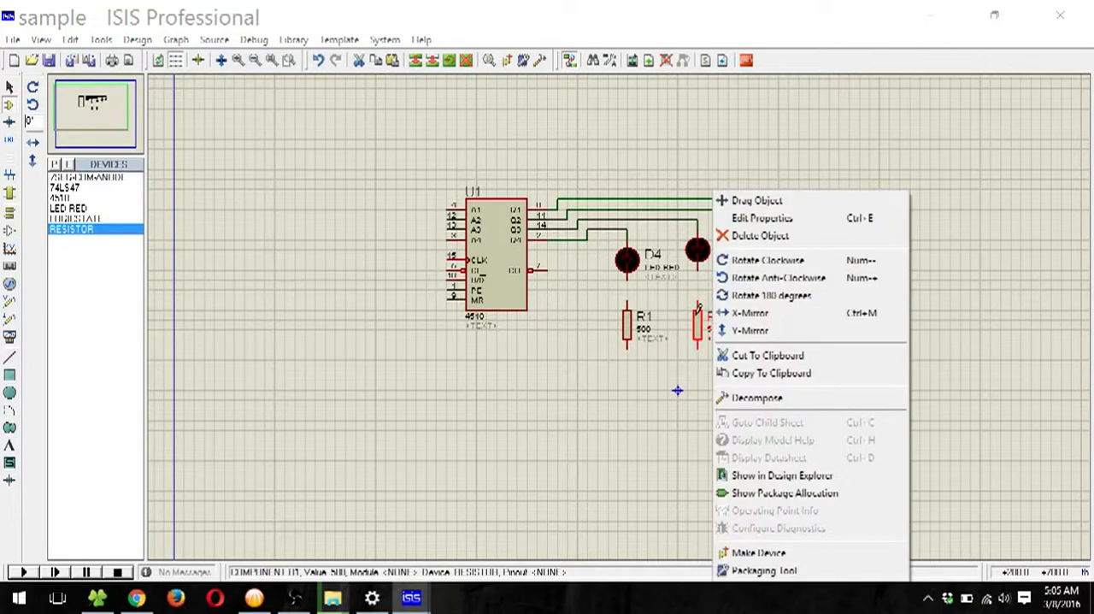
{"action": "left_click", "coordinate": [761, 218]}
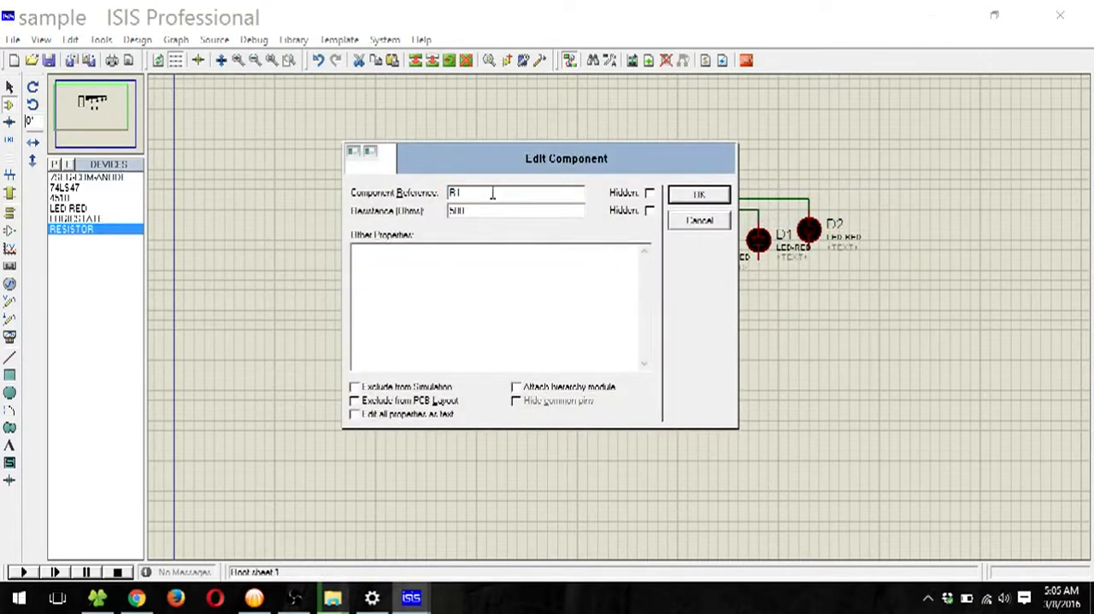
{"action": "key", "text": "Return"}
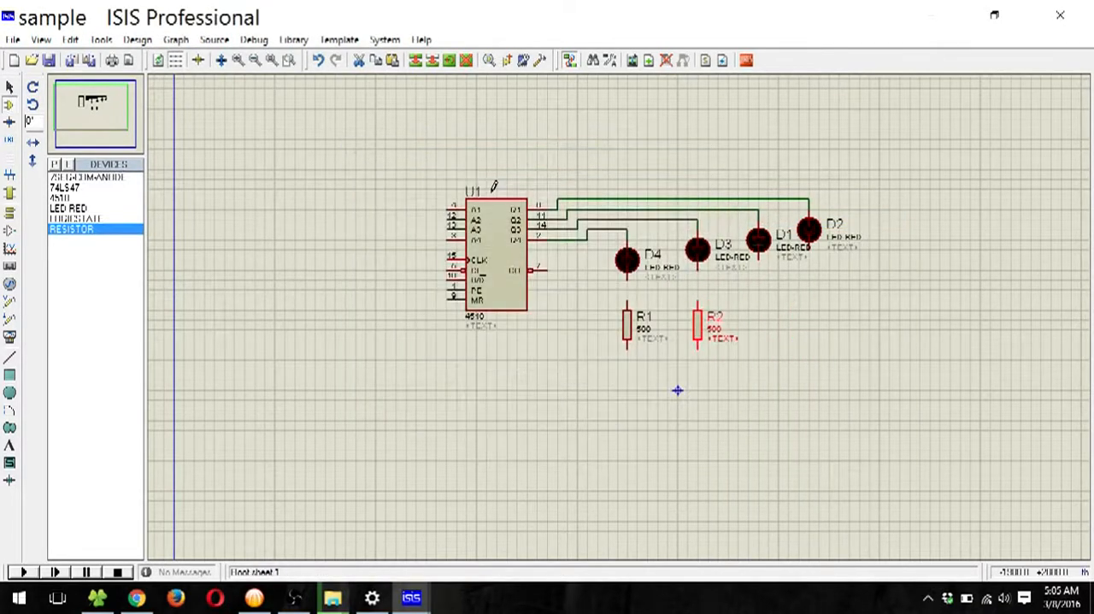
Step: Paste another copy of the resistor beneath LED D1 and set its reference to R3
{"action": "right_click", "coordinate": [771, 313]}
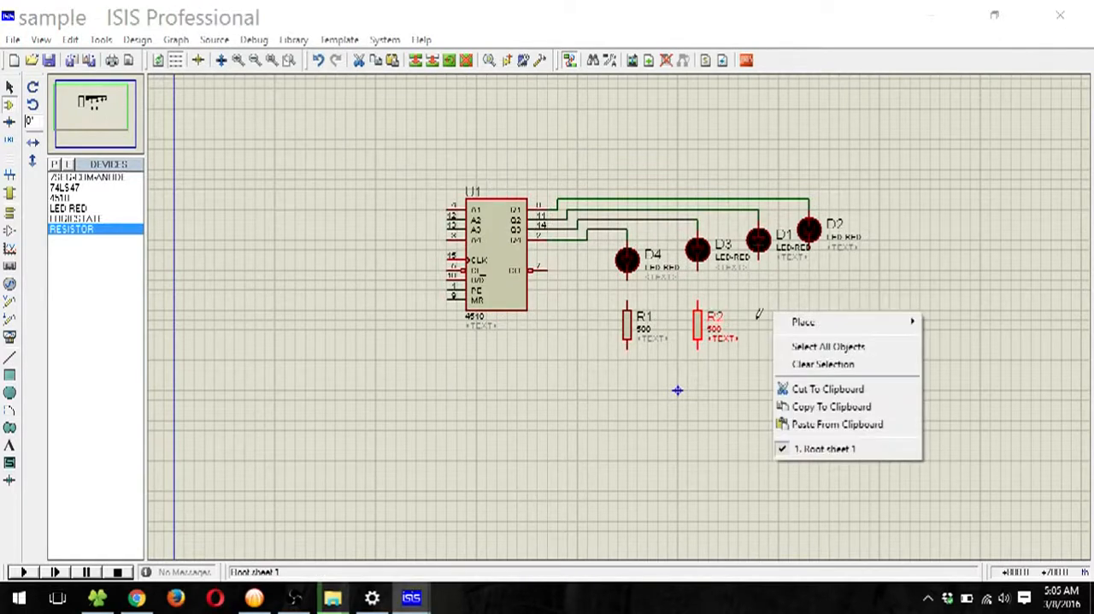
{"action": "left_click", "coordinate": [820, 425]}
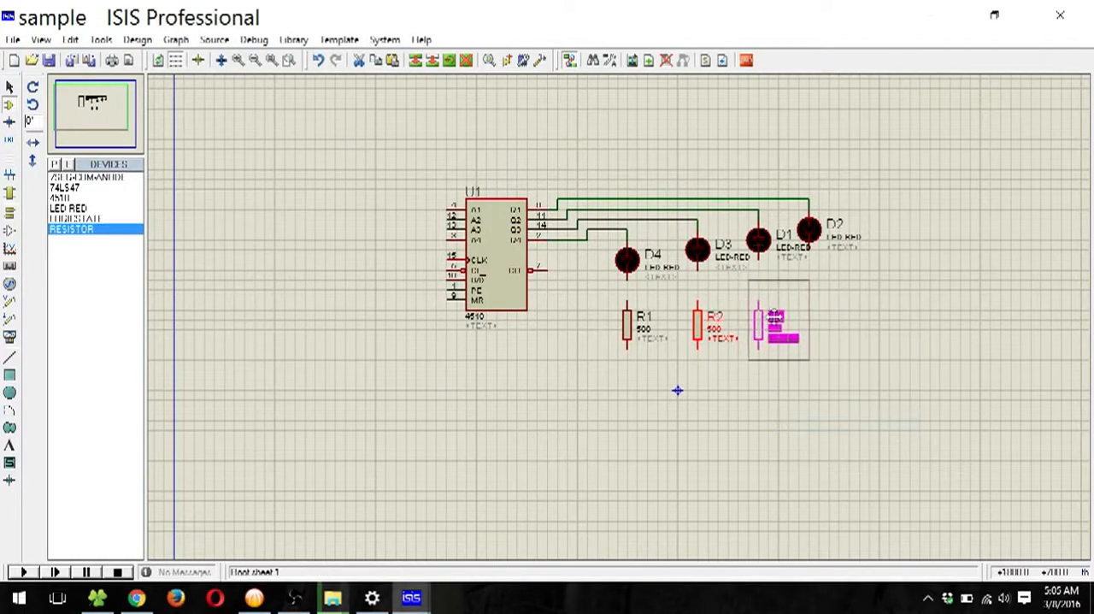
{"action": "left_click", "coordinate": [770, 325]}
{"action": "right_click", "coordinate": [765, 332]}
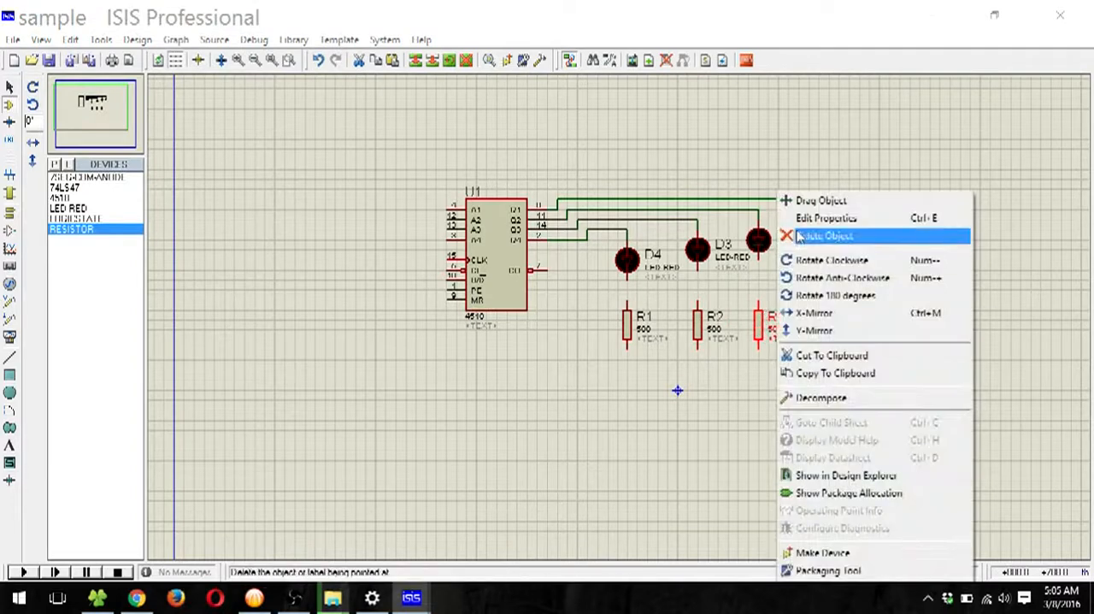
{"action": "left_click", "coordinate": [823, 219]}
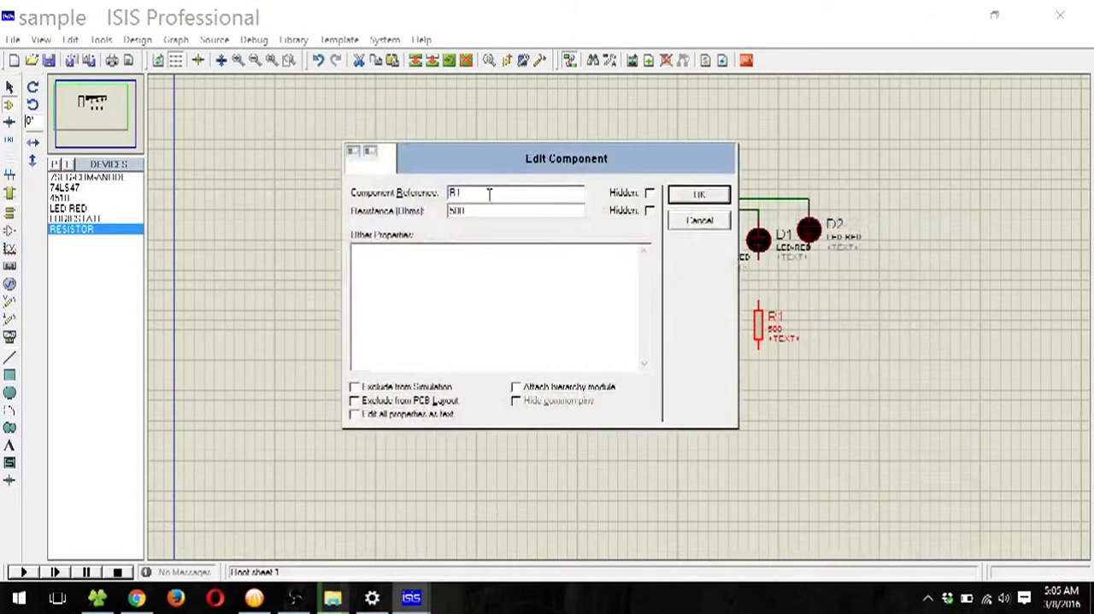
{"action": "key", "text": "BackSpace"}
{"action": "left_click", "coordinate": [699, 195]}
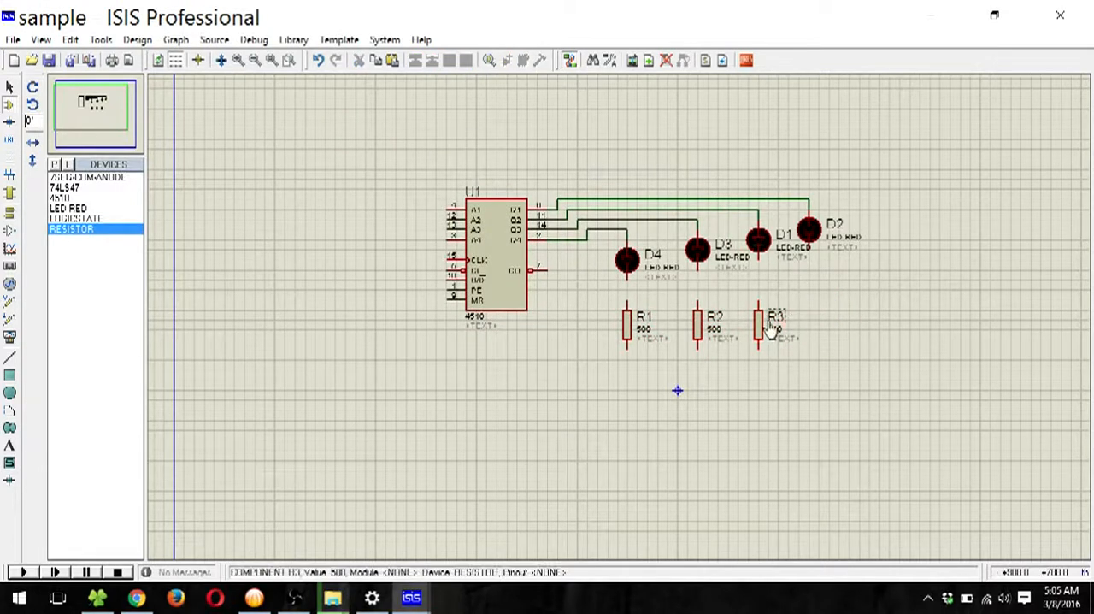
Step: Paste a fourth resistor beneath LED D2, level with the others, and set its reference to R4
{"action": "right_click", "coordinate": [825, 300]}
{"action": "left_click", "coordinate": [881, 408]}
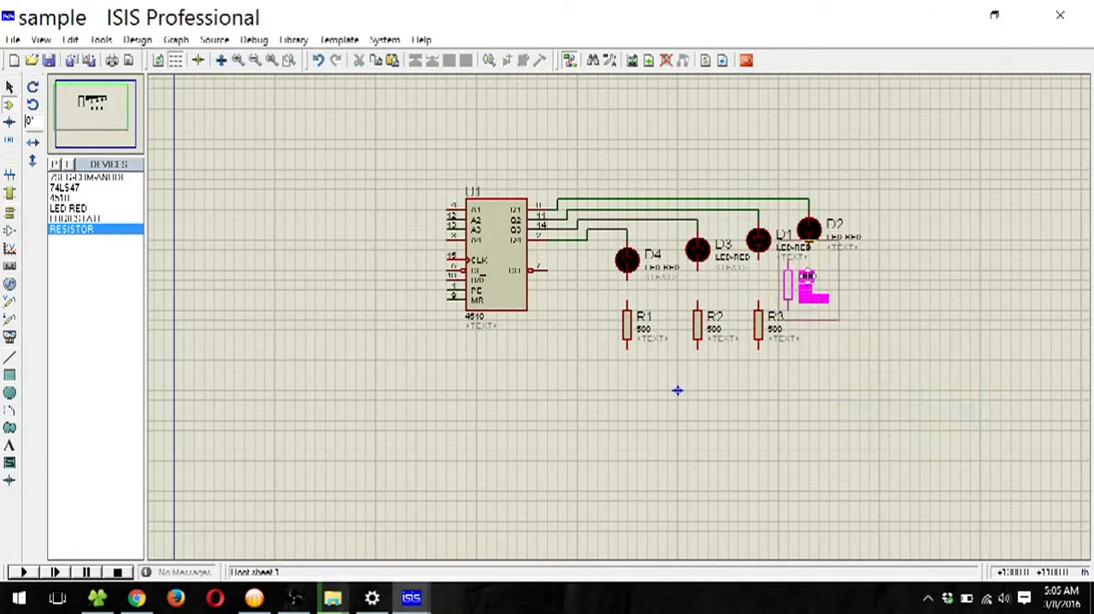
{"action": "left_click", "coordinate": [826, 325]}
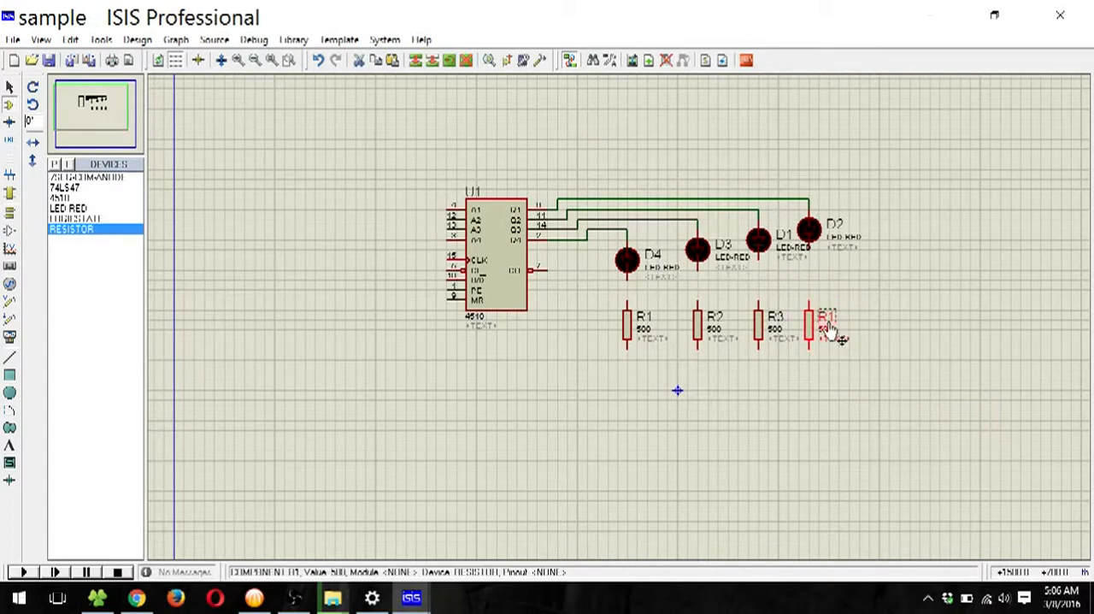
{"action": "right_click", "coordinate": [817, 321]}
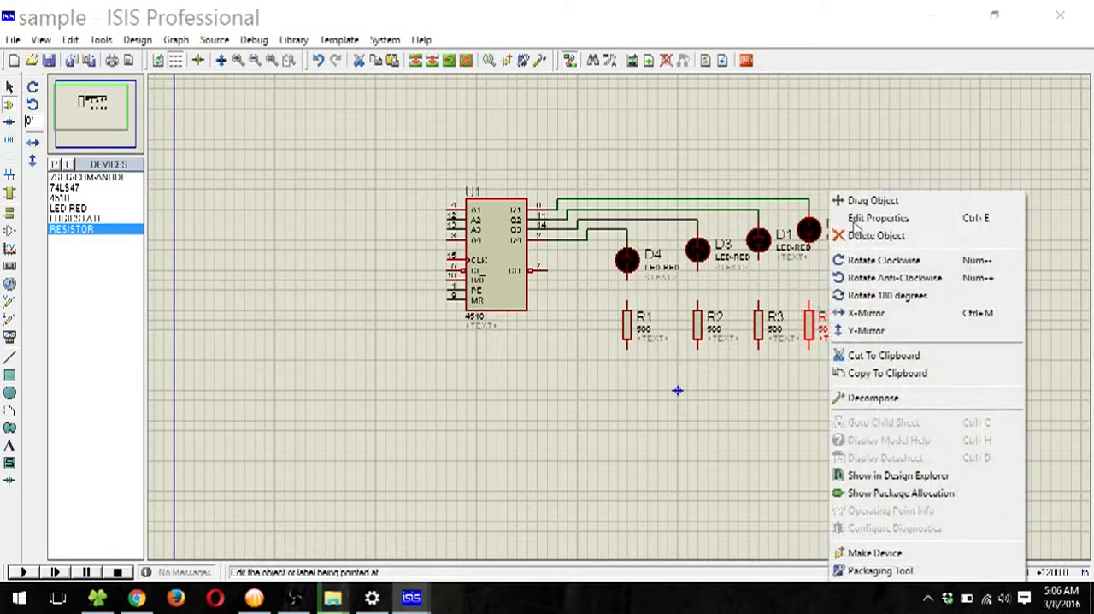
{"action": "left_click", "coordinate": [864, 220]}
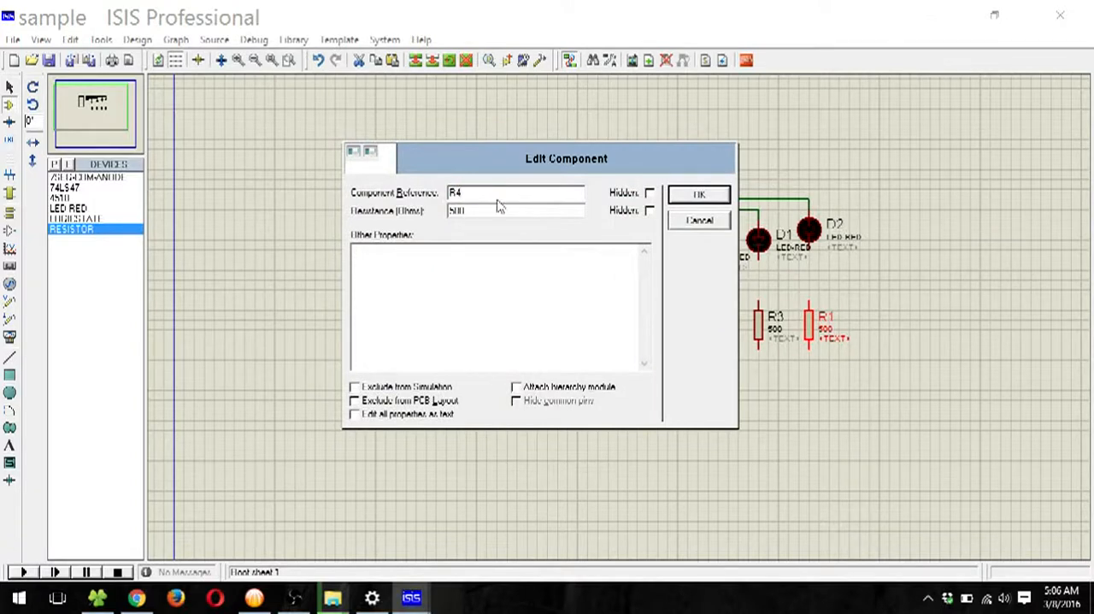
{"action": "left_click", "coordinate": [698, 195]}
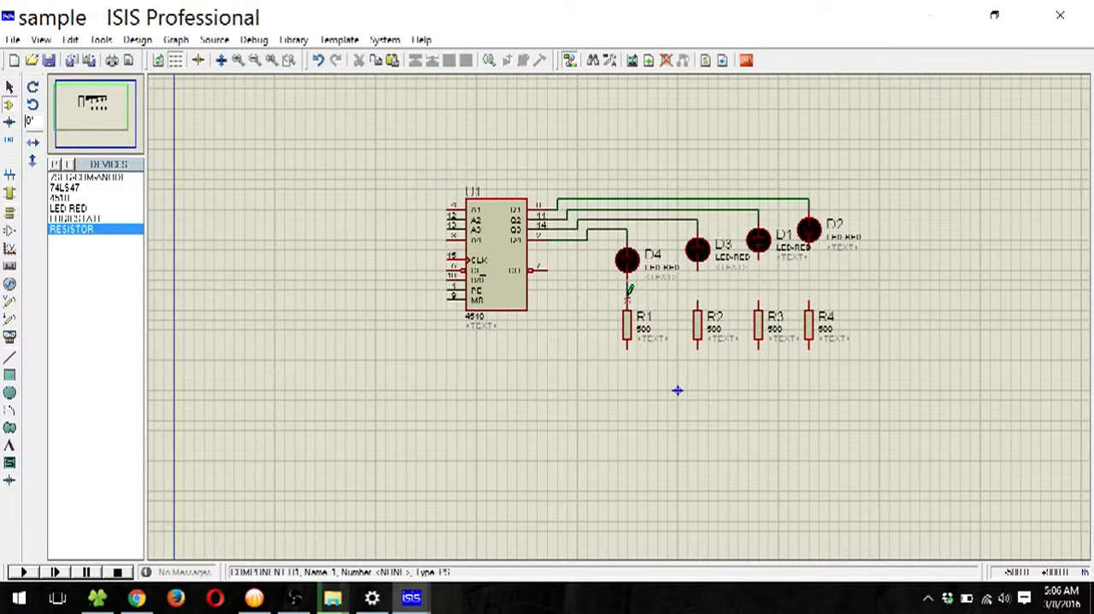
Step: Wire each LED cathode to the resistor below it: D4 to R1, D3 to R2, D1 to R3 and D2 to R4
{"action": "left_click", "coordinate": [627, 306]}
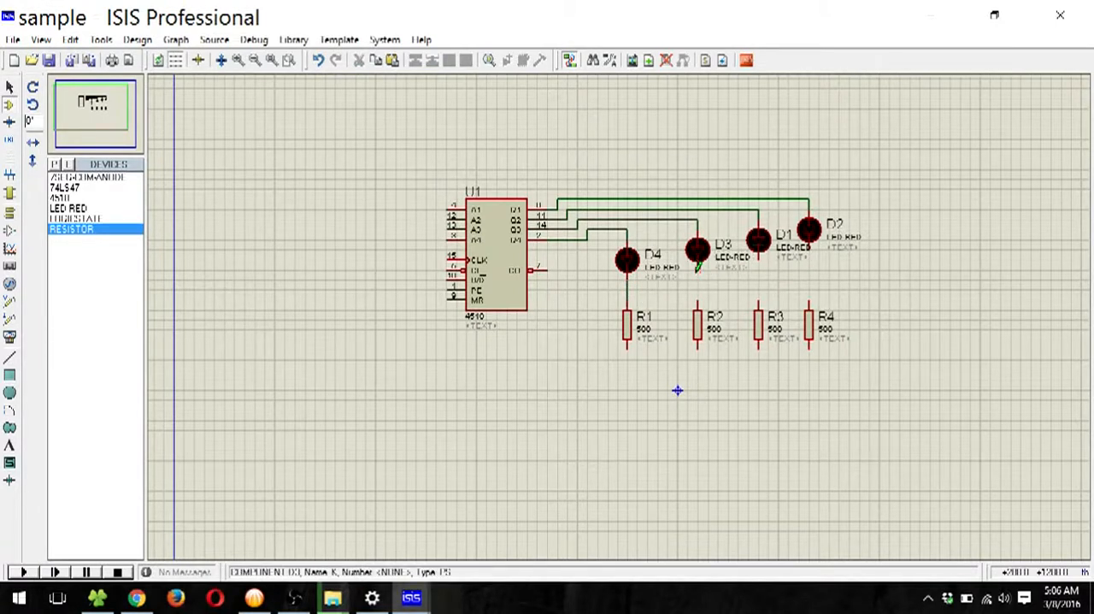
{"action": "left_click", "coordinate": [697, 269]}
{"action": "left_click", "coordinate": [698, 303]}
{"action": "left_click", "coordinate": [758, 259]}
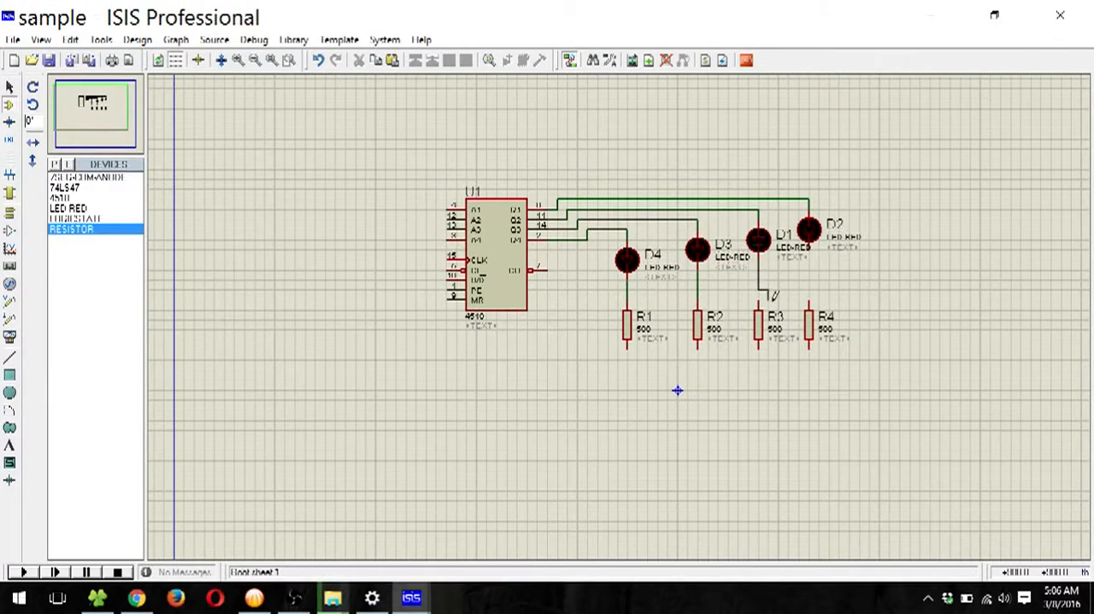
{"action": "left_click", "coordinate": [759, 303]}
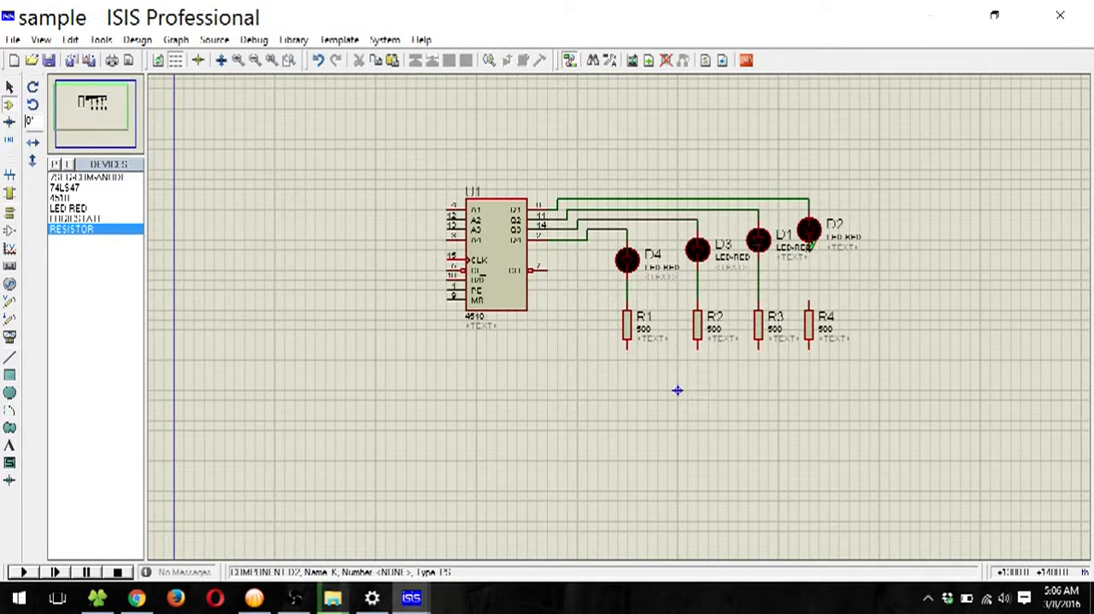
{"action": "left_click", "coordinate": [810, 247]}
{"action": "left_click", "coordinate": [810, 298]}
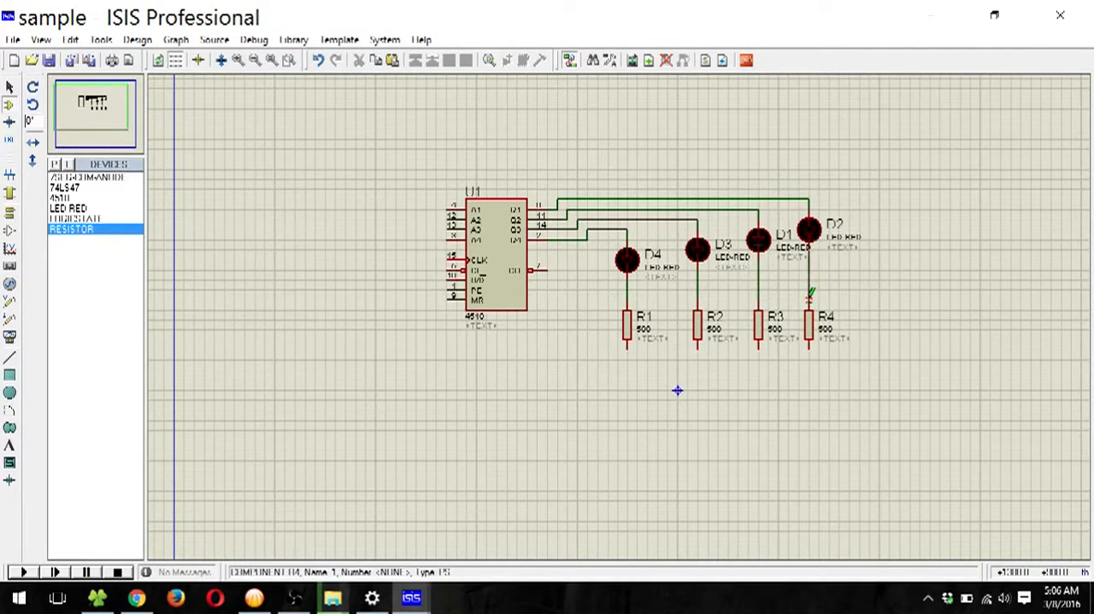
Step: Join the lower ends of R1, R2, R3 and R4 with one common wire running below them
{"action": "left_click", "coordinate": [625, 344]}
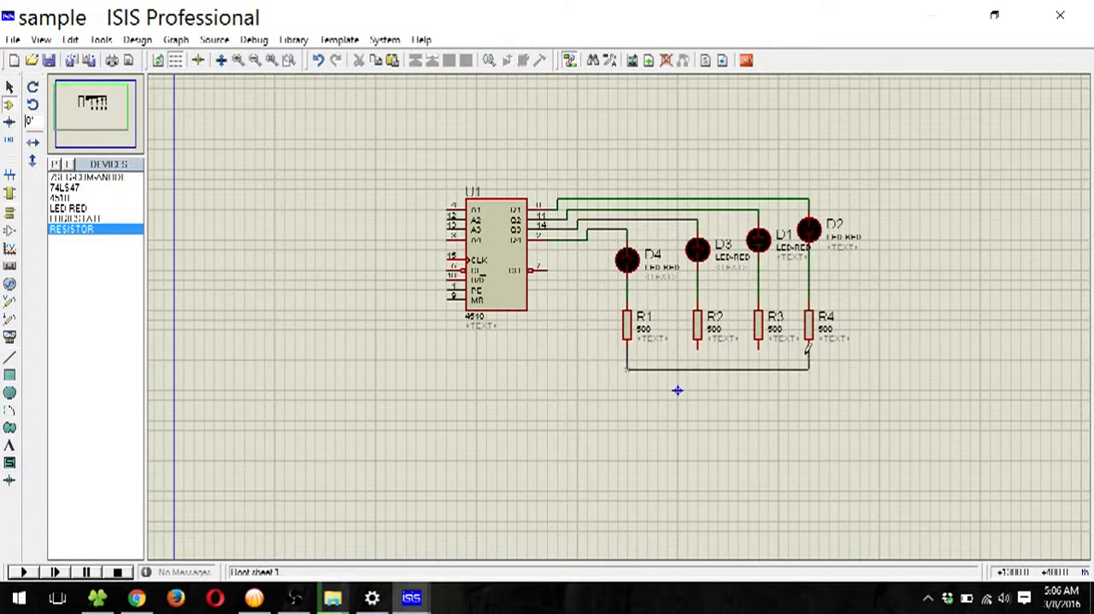
{"action": "left_click", "coordinate": [758, 344]}
{"action": "left_click", "coordinate": [759, 368]}
{"action": "left_click", "coordinate": [697, 346]}
{"action": "left_click", "coordinate": [698, 369]}
Step: Place a ground terminal below the resistors' common wire and wire it to that line
{"action": "left_click", "coordinate": [10, 213]}
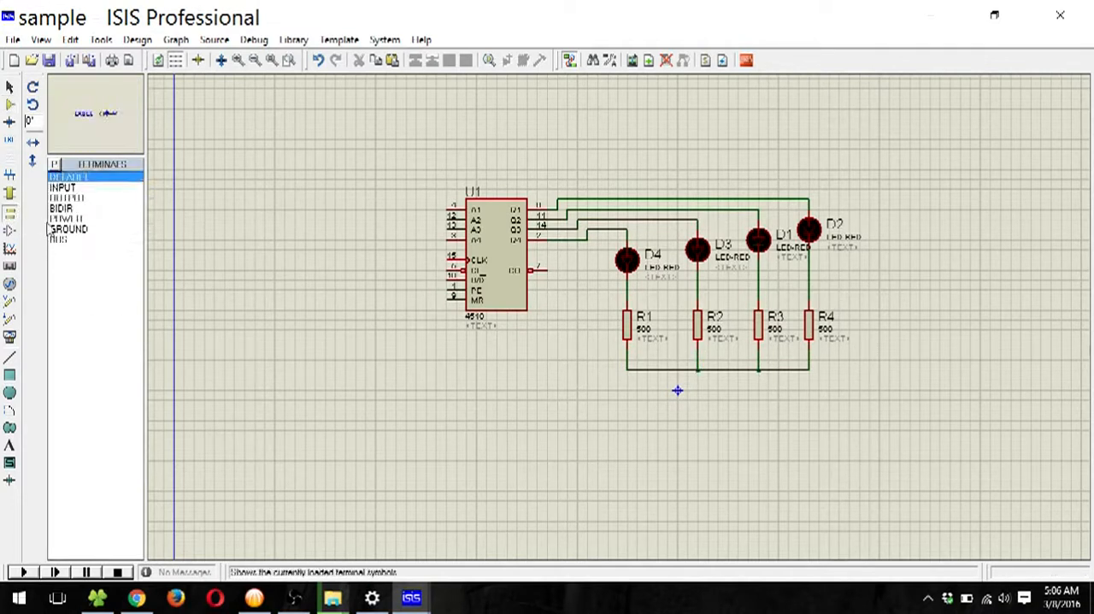
{"action": "left_click", "coordinate": [70, 230]}
{"action": "left_click", "coordinate": [739, 404]}
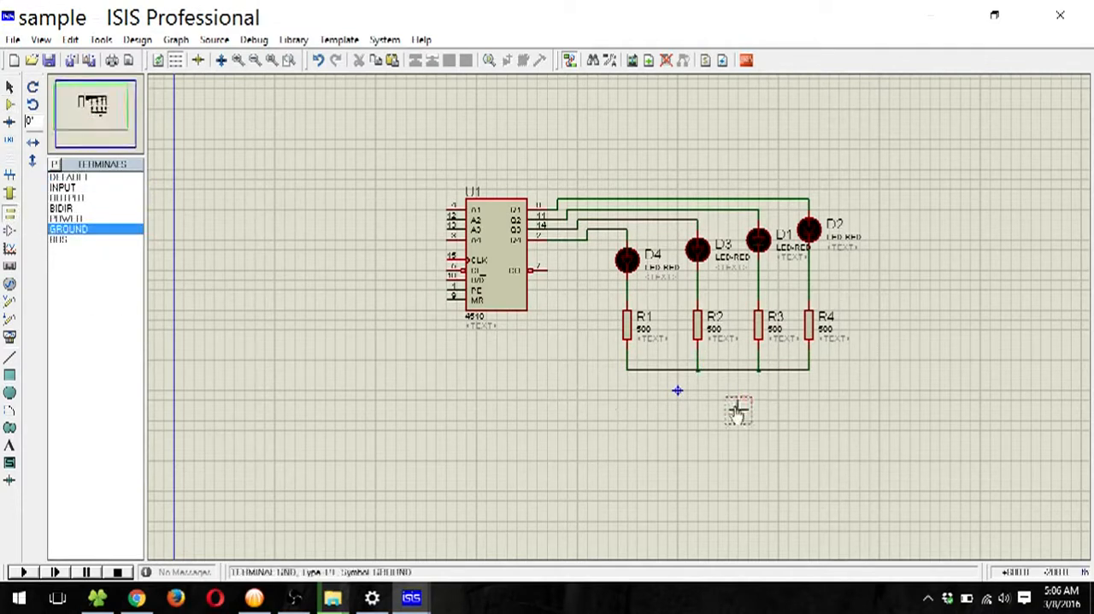
{"action": "left_click", "coordinate": [739, 369]}
{"action": "left_click", "coordinate": [738, 405]}
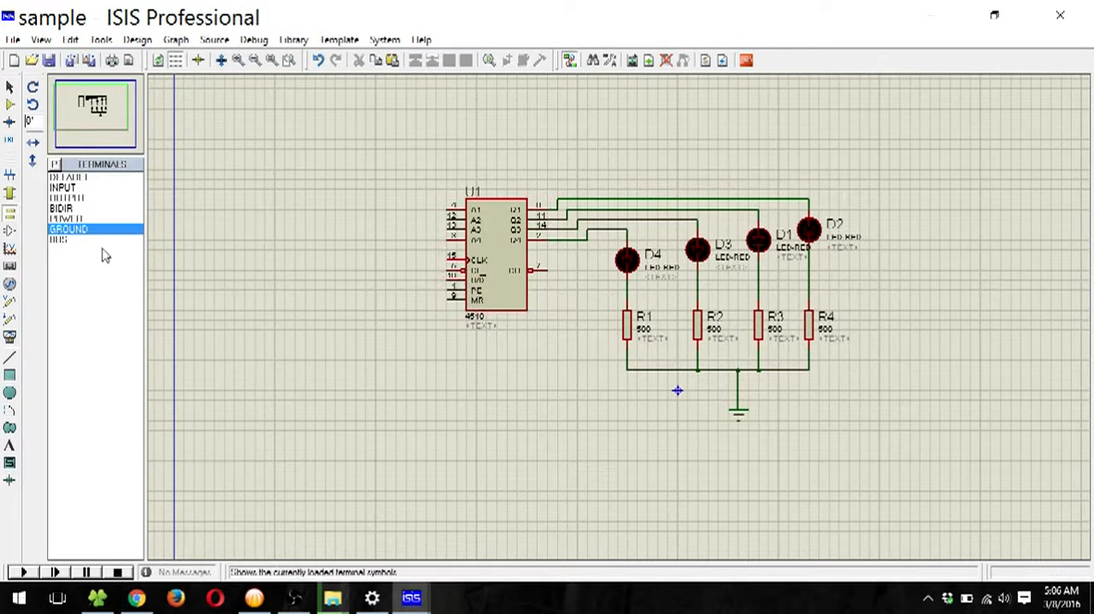
Step: Pick the LOGICSTATE device from the Debugging Tools category of the parts library
{"action": "left_click", "coordinate": [9, 104]}
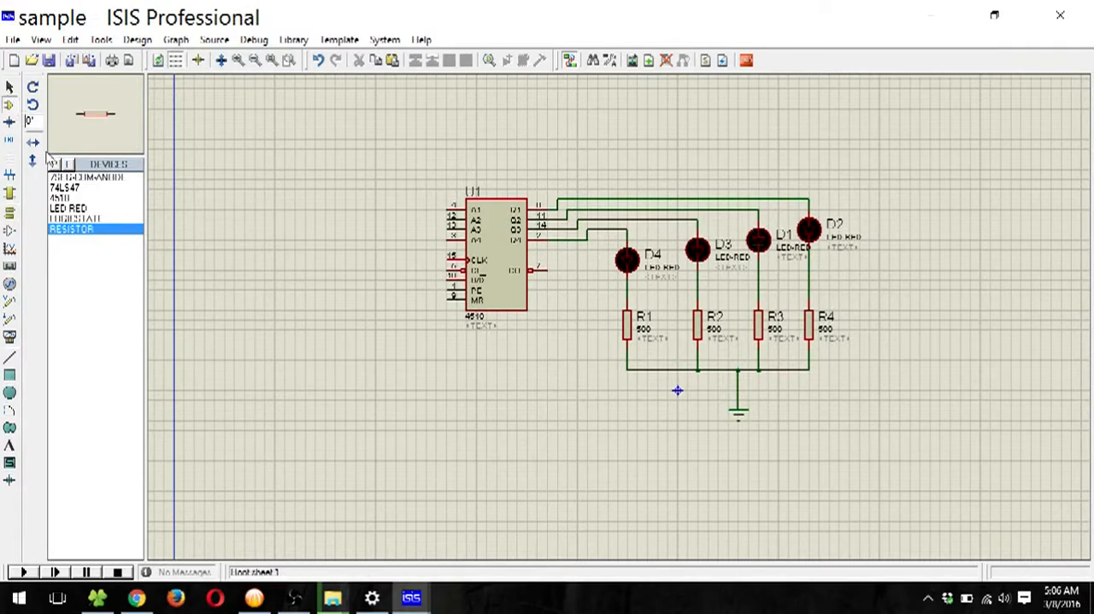
{"action": "left_click", "coordinate": [54, 164]}
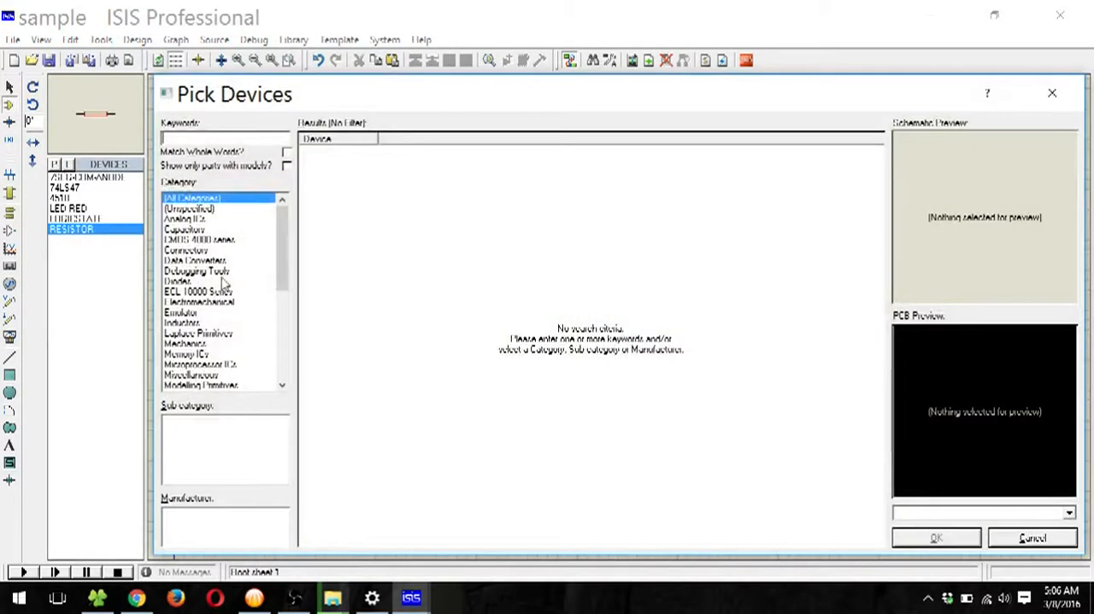
{"action": "scroll", "coordinate": [252, 295], "scroll_direction": "down", "scroll_amount": 5}
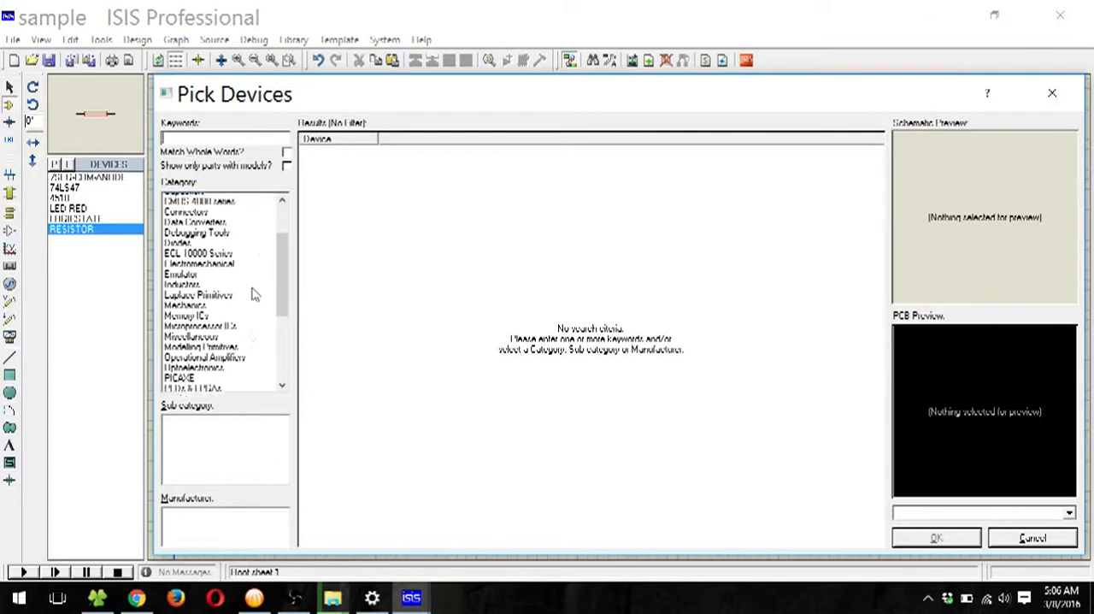
{"action": "scroll", "coordinate": [244, 264], "scroll_direction": "up", "scroll_amount": 5}
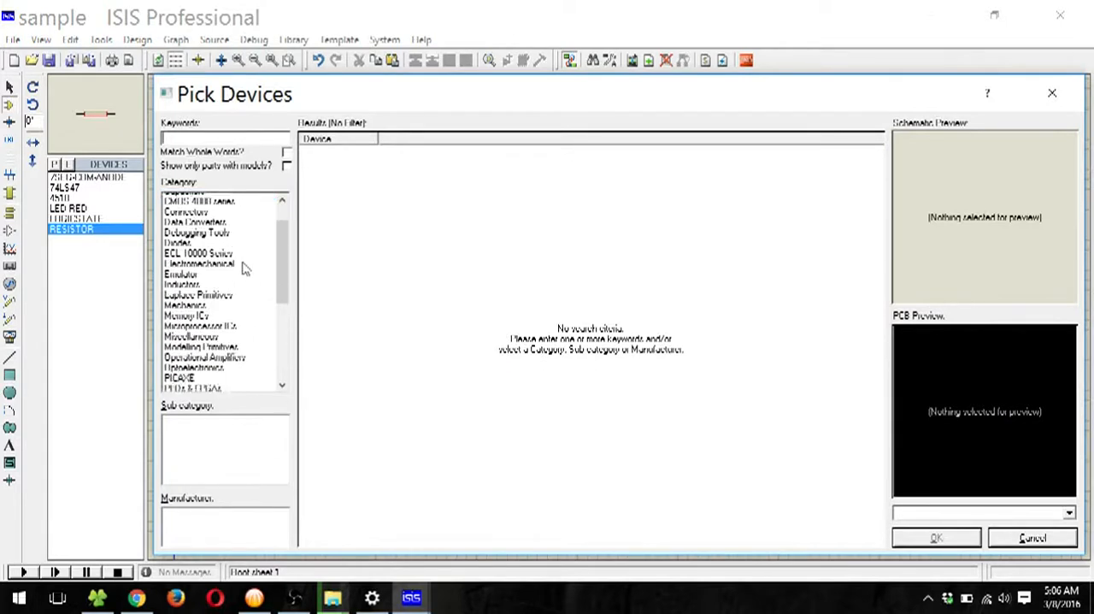
{"action": "left_click", "coordinate": [202, 199]}
{"action": "left_click", "coordinate": [204, 272]}
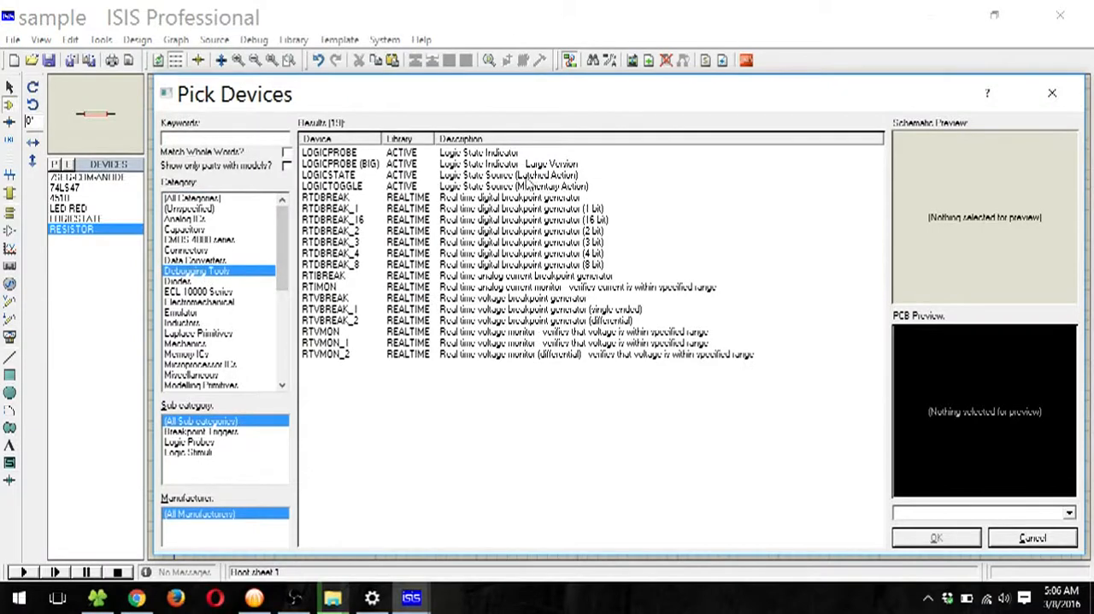
{"action": "left_click", "coordinate": [517, 176]}
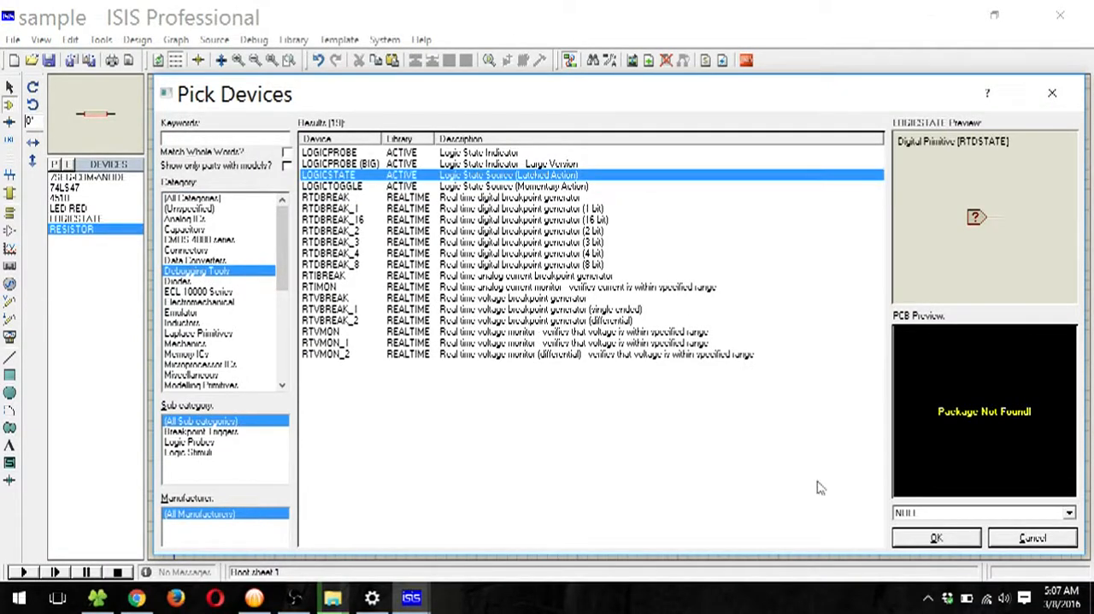
{"action": "left_click", "coordinate": [935, 537]}
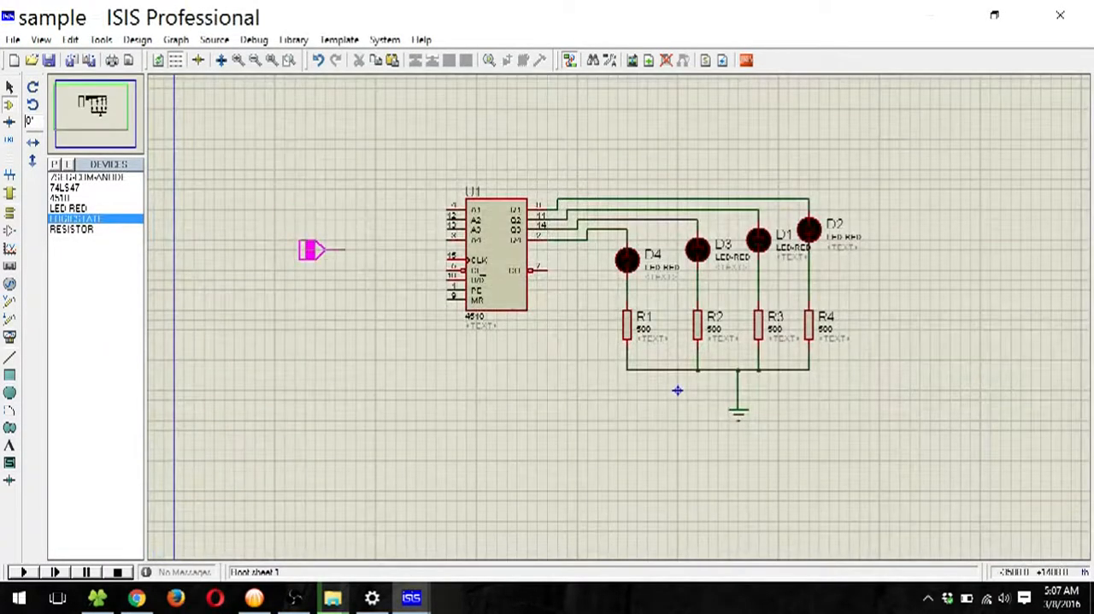
Step: Place a logic state source beside the 4510 and wire it to the CLK pin
{"action": "left_click", "coordinate": [304, 236]}
{"action": "left_click", "coordinate": [322, 229]}
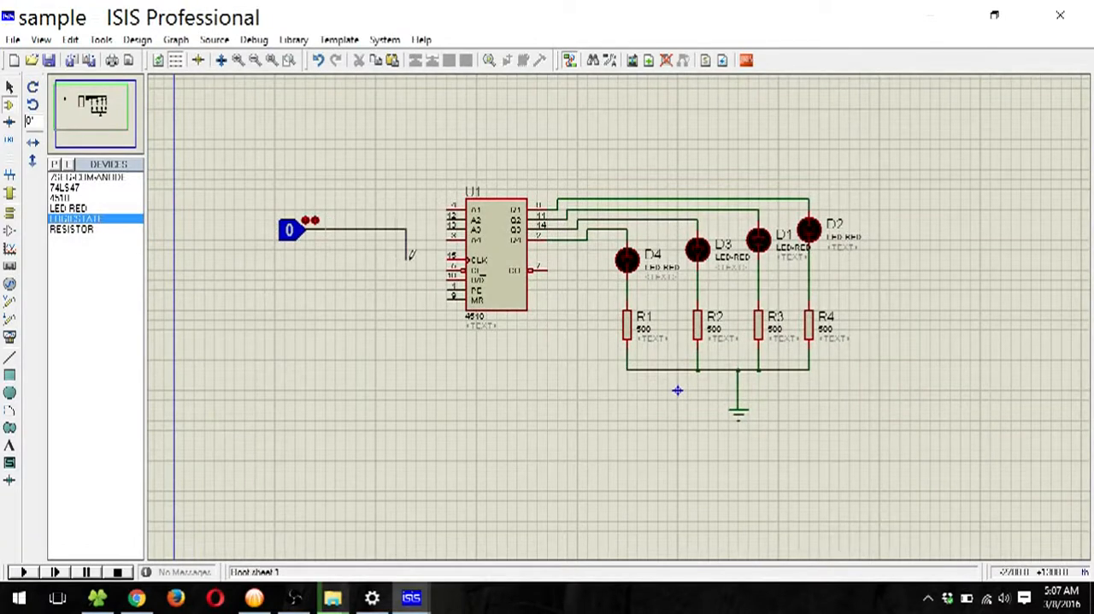
{"action": "left_click", "coordinate": [449, 259]}
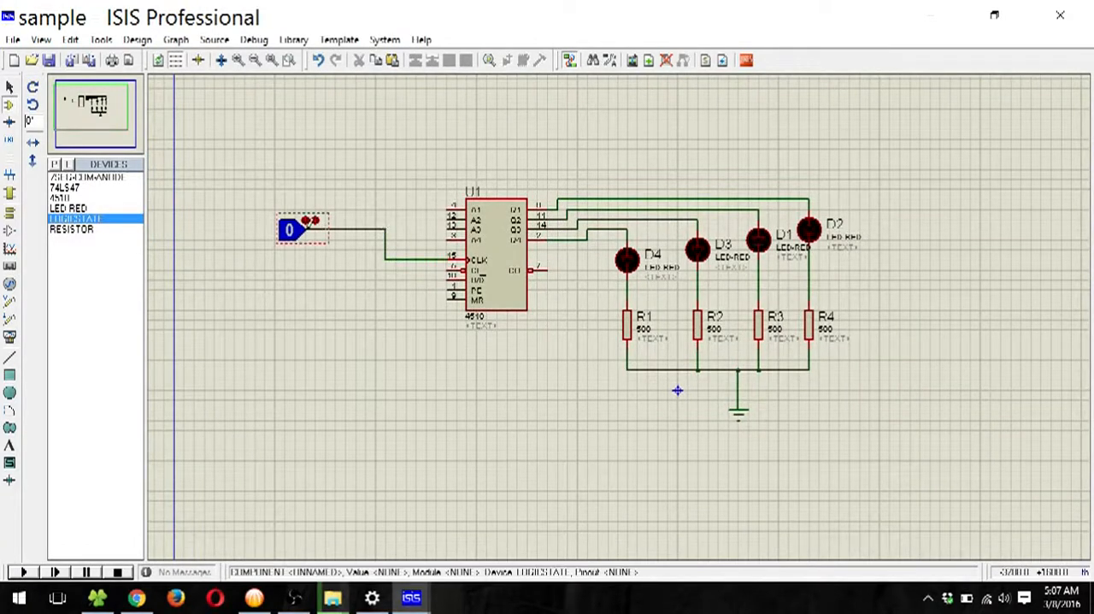
Step: Toggle the CLK logic state between 0 and 1 several times, leaving it at 1
{"action": "left_click", "coordinate": [292, 239]}
{"action": "left_click", "coordinate": [292, 239]}
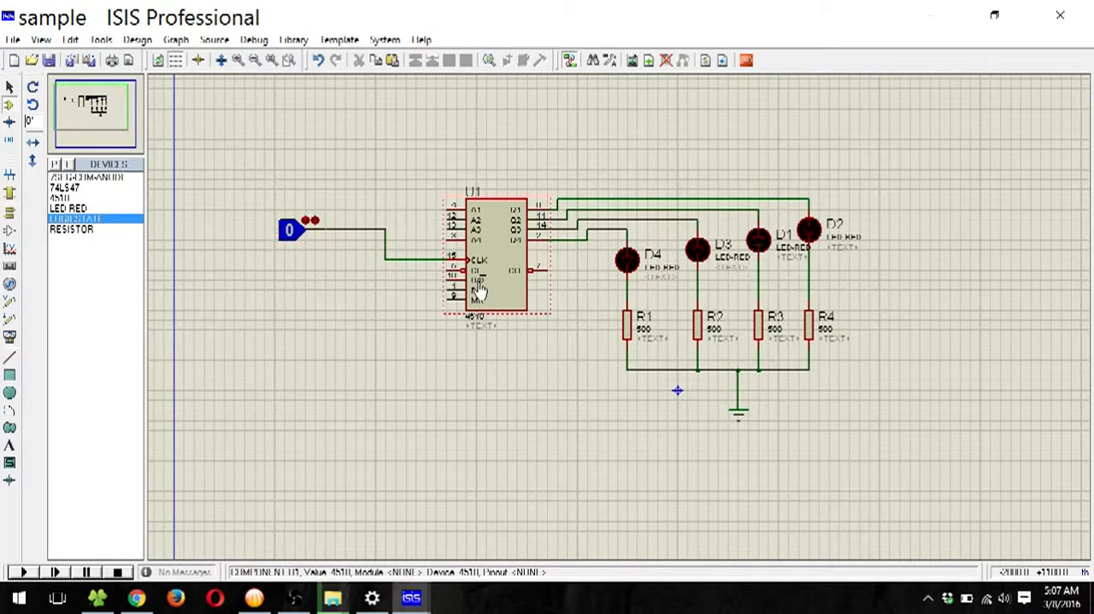
{"action": "left_click", "coordinate": [292, 233]}
{"action": "left_click", "coordinate": [292, 233]}
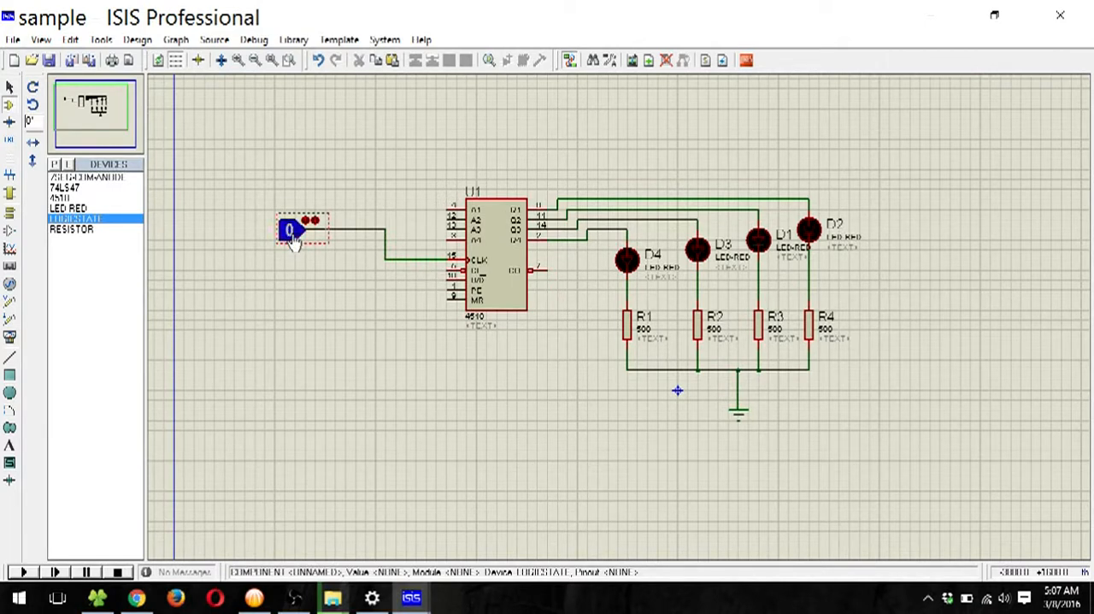
{"action": "left_click", "coordinate": [291, 234]}
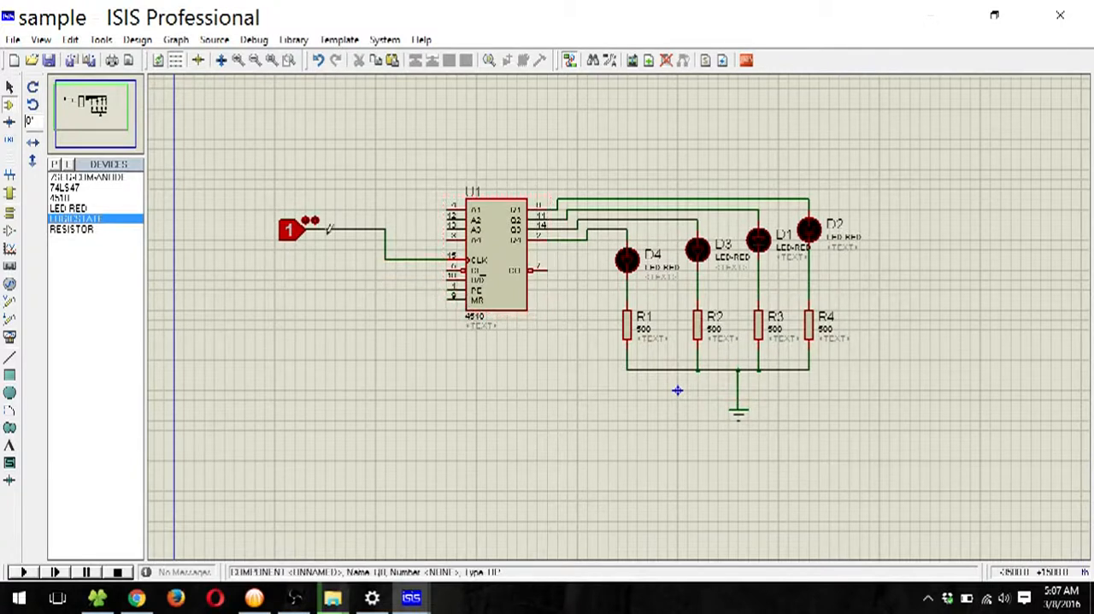
{"action": "left_click", "coordinate": [292, 233]}
{"action": "left_click", "coordinate": [291, 231]}
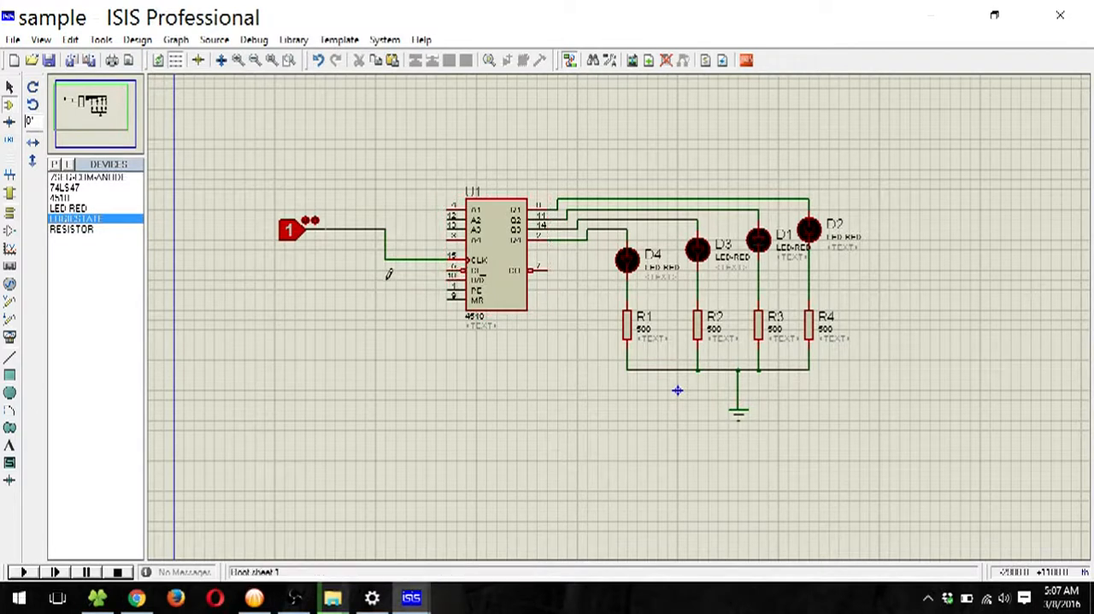
Step: Place a second logic state source below the first and wire it to the 4510's U/D pin
{"action": "left_click", "coordinate": [295, 290]}
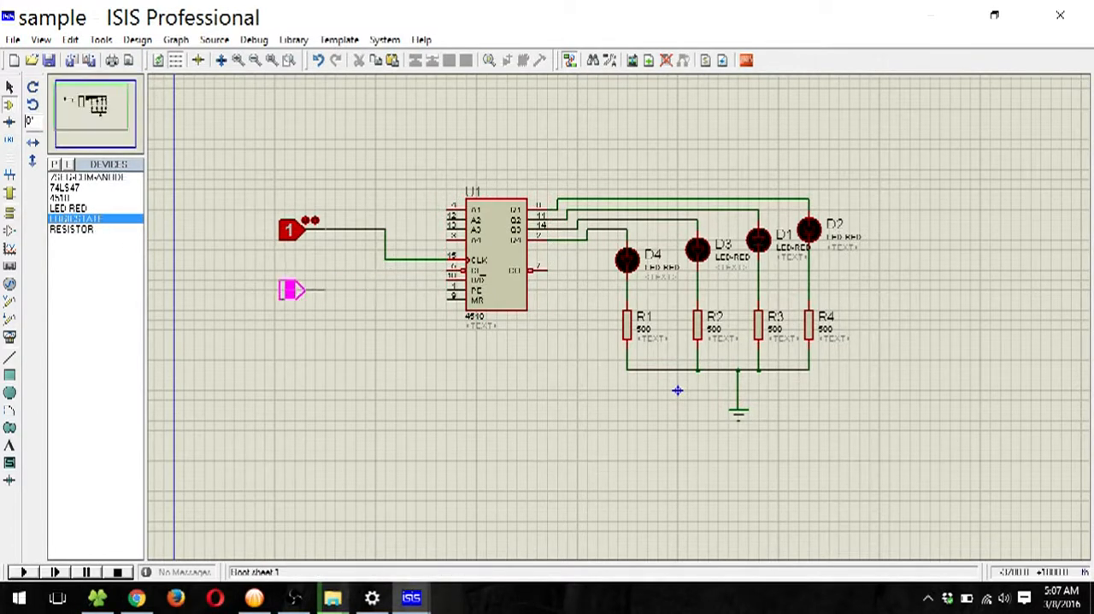
{"action": "left_click", "coordinate": [295, 289]}
{"action": "left_click", "coordinate": [324, 288]}
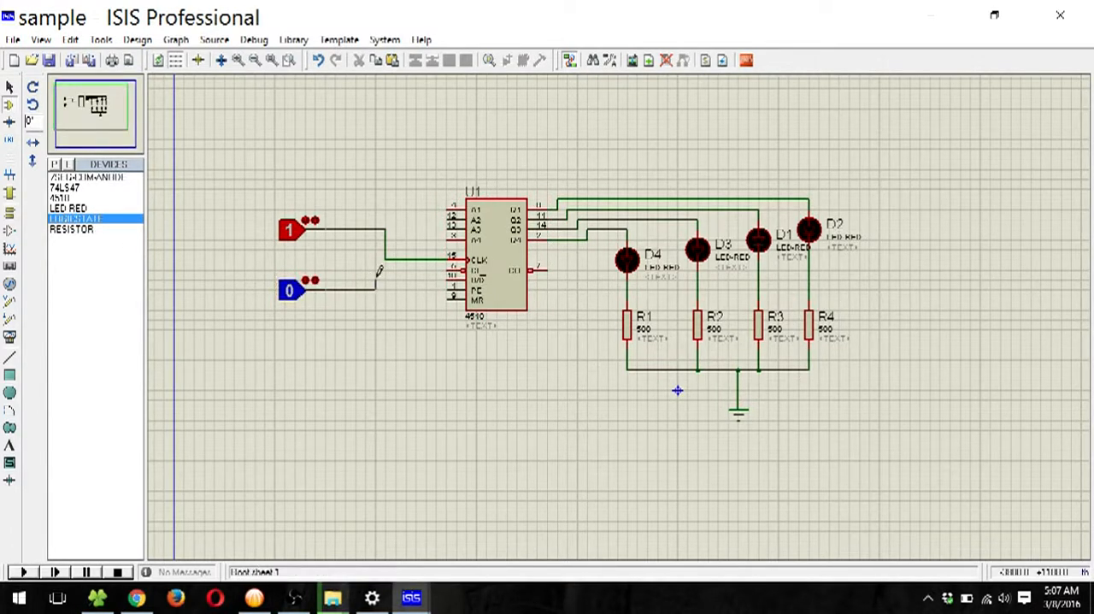
{"action": "left_click", "coordinate": [443, 278]}
Step: Wire the 4510's CI, PE and MR pins together
{"action": "left_click", "coordinate": [427, 275]}
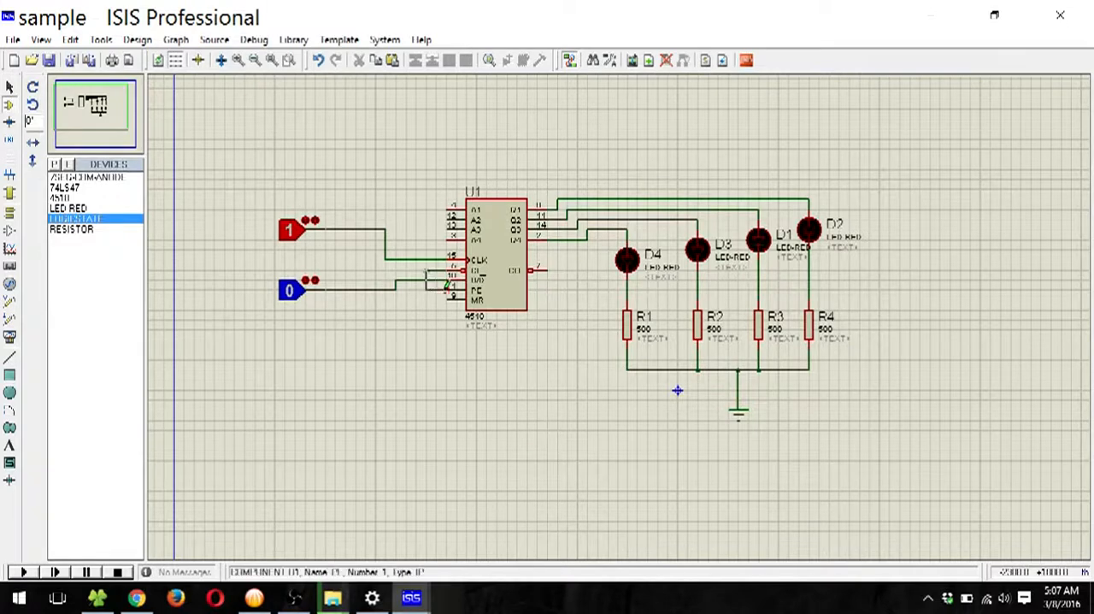
{"action": "left_click", "coordinate": [446, 290]}
{"action": "left_click", "coordinate": [446, 300]}
{"action": "left_click", "coordinate": [426, 291]}
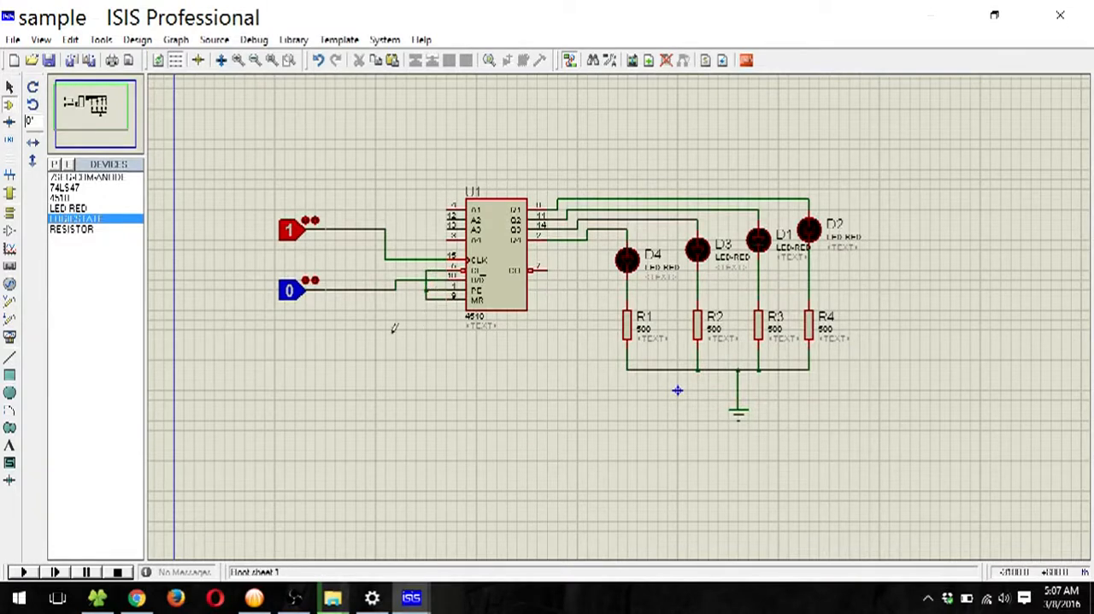
Step: Place a ground terminal below the 4510's input pins and wire it to the joined CI, PE and MR line
{"action": "left_click", "coordinate": [10, 214]}
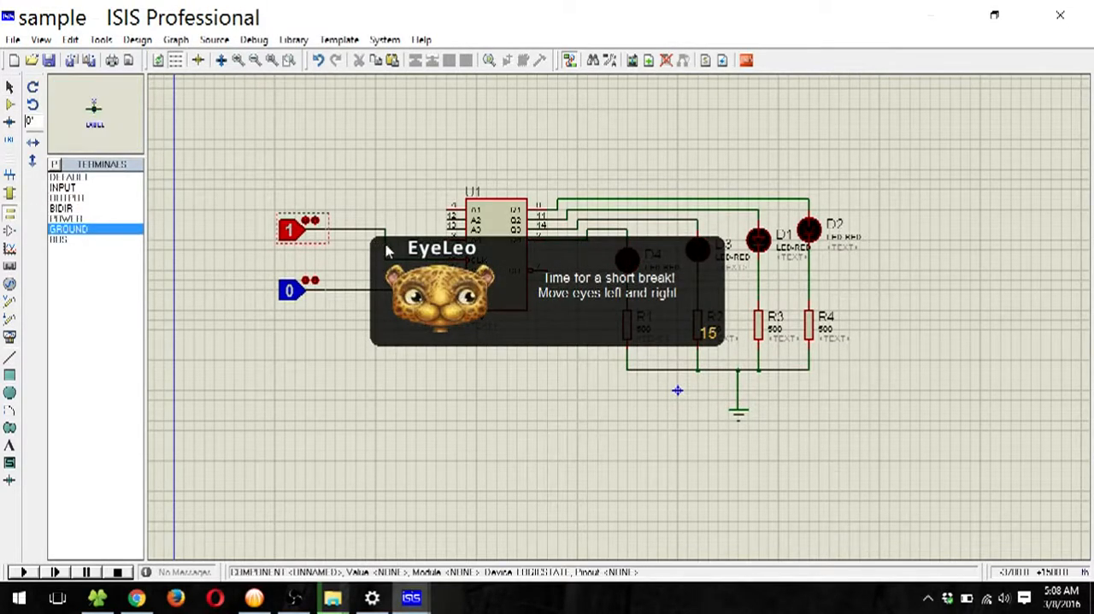
{"action": "left_click", "coordinate": [65, 228]}
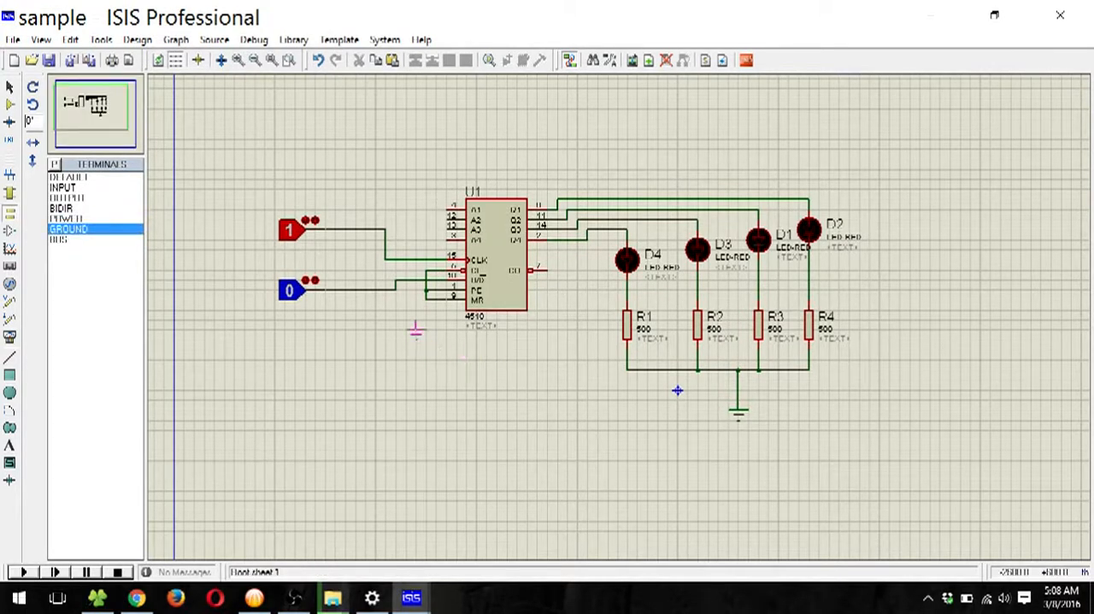
{"action": "left_click", "coordinate": [416, 329]}
{"action": "left_click", "coordinate": [419, 306]}
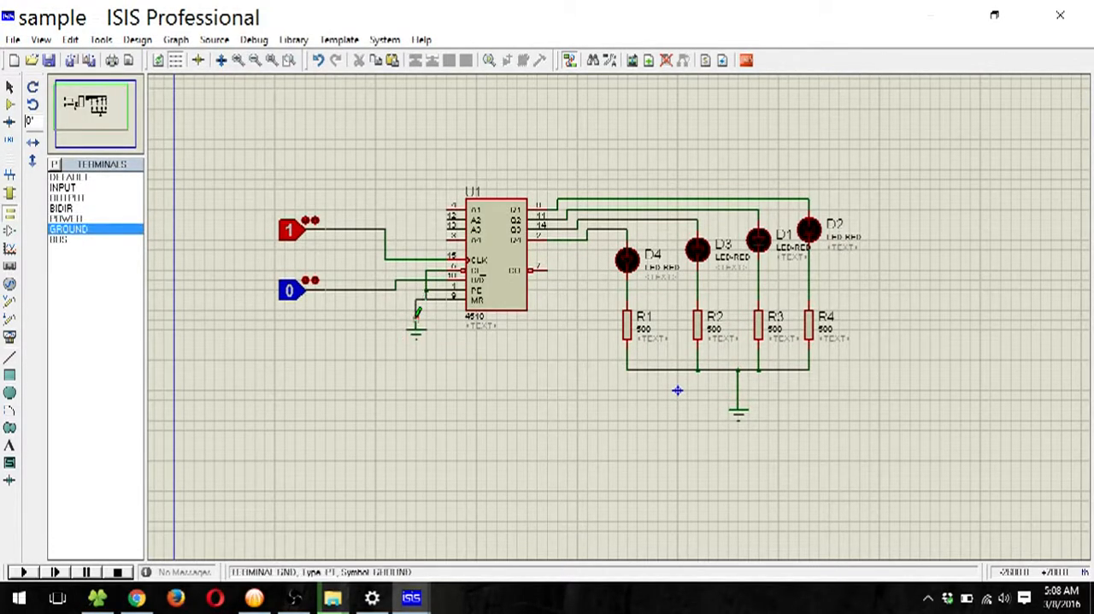
{"action": "left_click", "coordinate": [416, 325]}
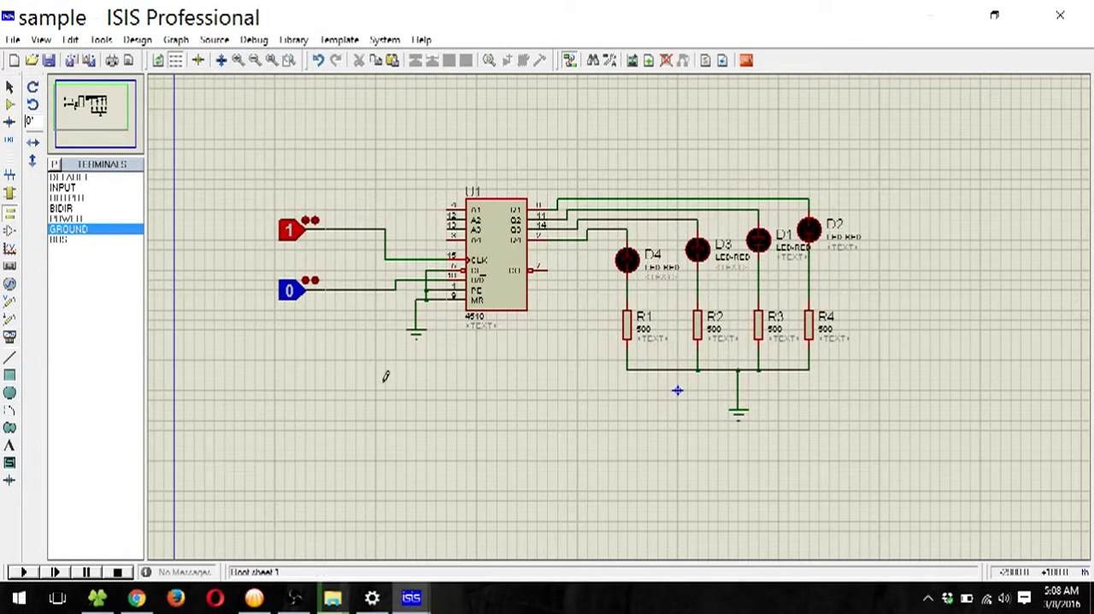
Step: Run the simulation and set the logic state on the U/D pin to 1 for counting up
{"action": "left_click", "coordinate": [23, 572]}
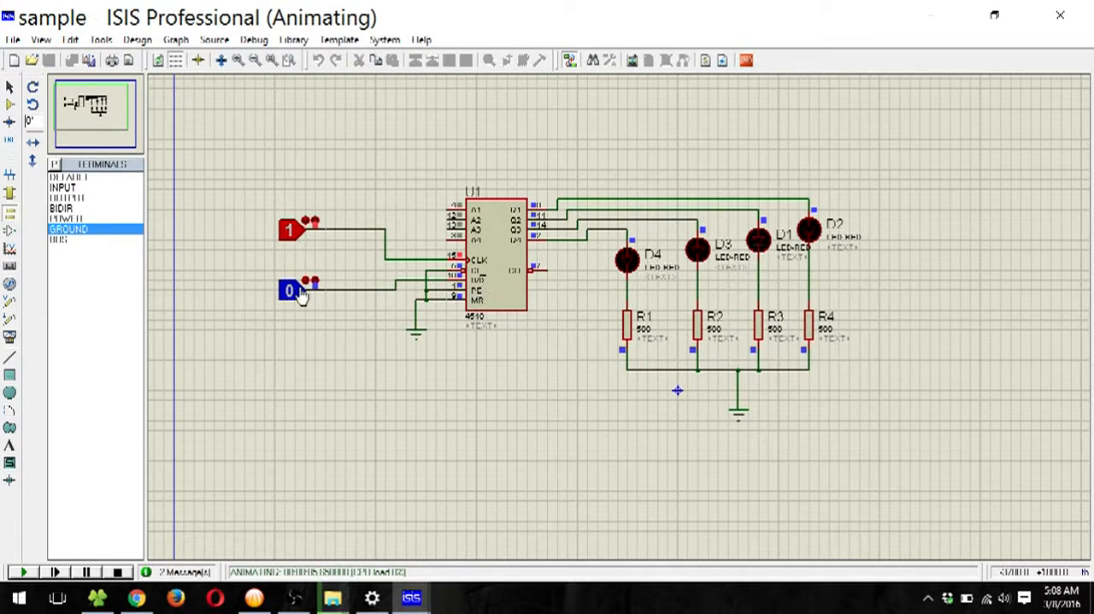
{"action": "left_click", "coordinate": [295, 290]}
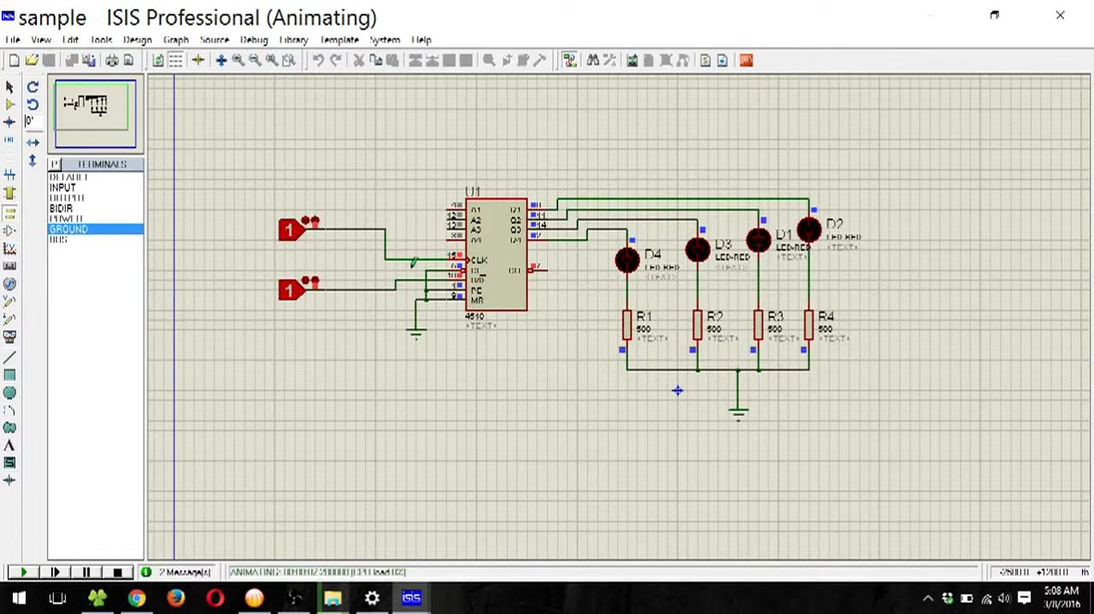
Step: Pulse the logic state on the 4510's CLK pin repeatedly to count up through 9 and roll over to 0
{"action": "left_click", "coordinate": [286, 239]}
{"action": "left_click", "coordinate": [287, 239]}
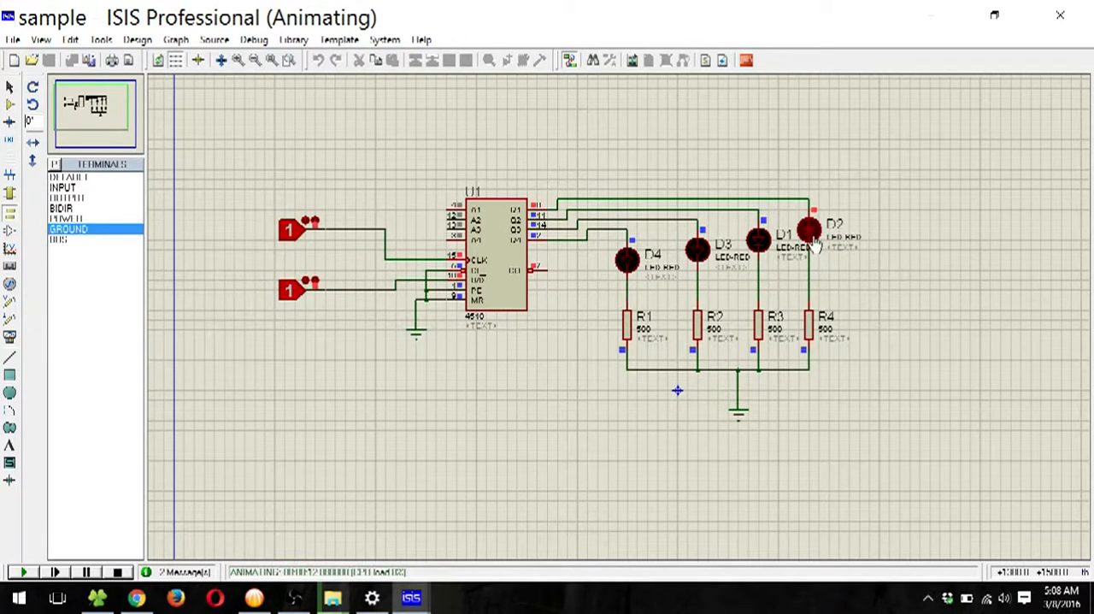
{"action": "left_click", "coordinate": [294, 240]}
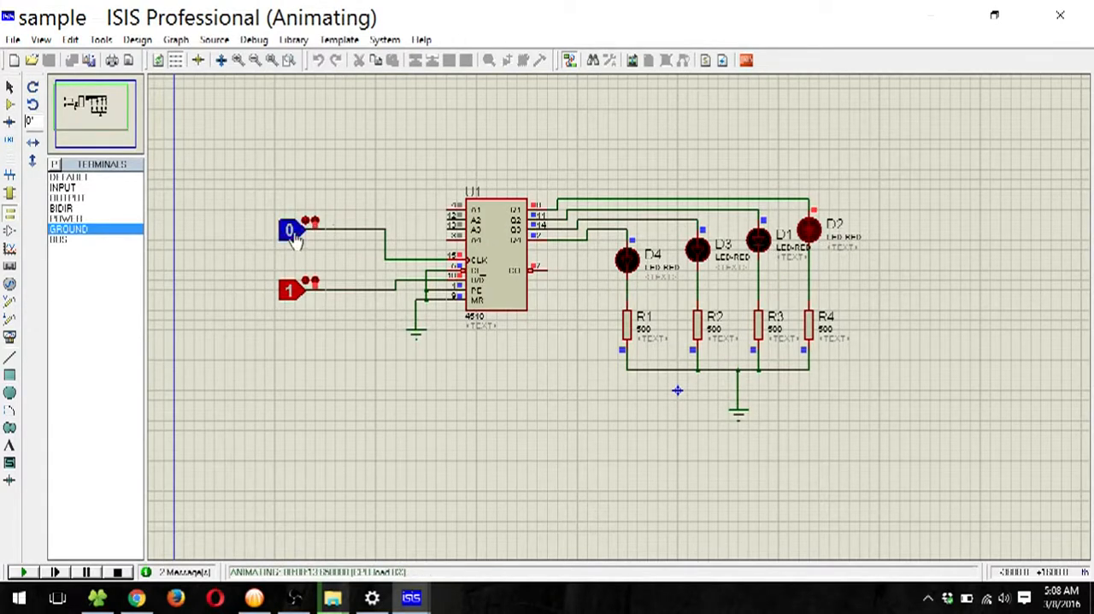
{"action": "left_click", "coordinate": [294, 241]}
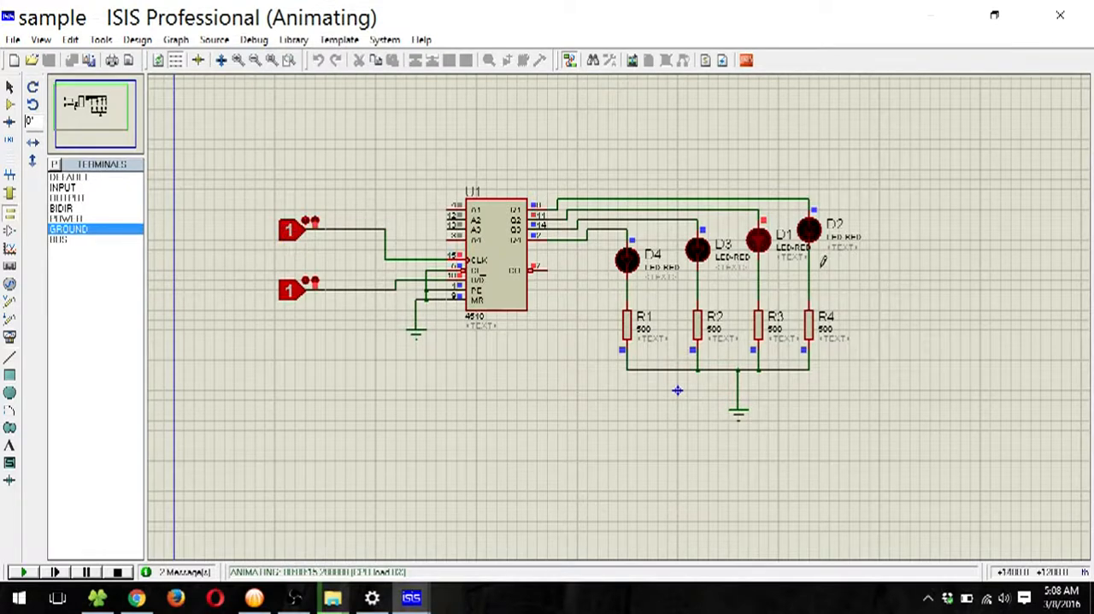
{"action": "left_click", "coordinate": [293, 240]}
{"action": "left_click", "coordinate": [294, 240]}
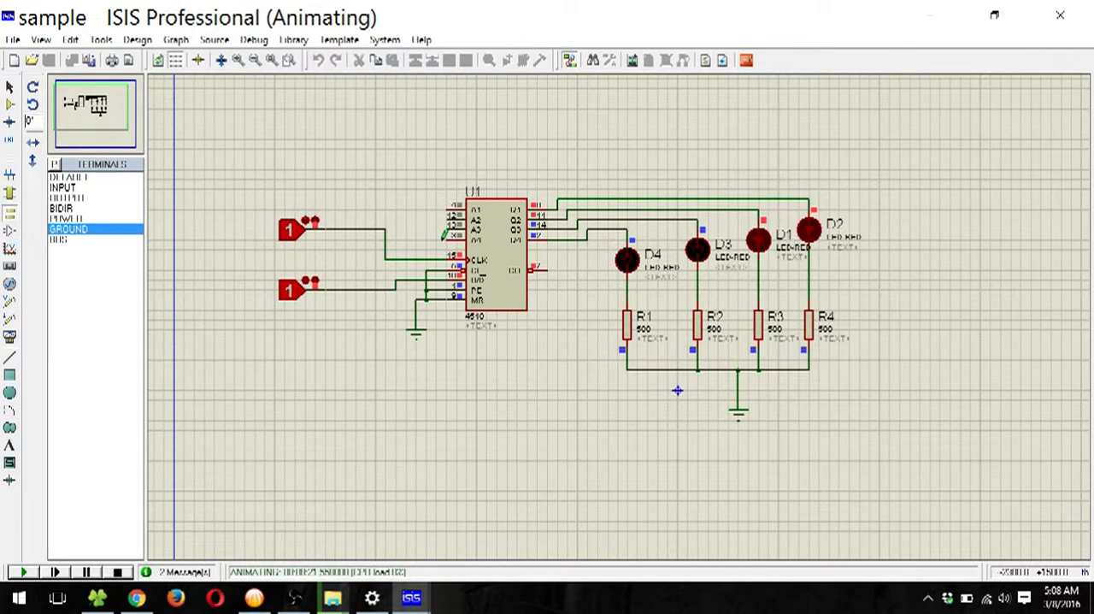
{"action": "left_click", "coordinate": [295, 239]}
{"action": "left_click", "coordinate": [295, 239]}
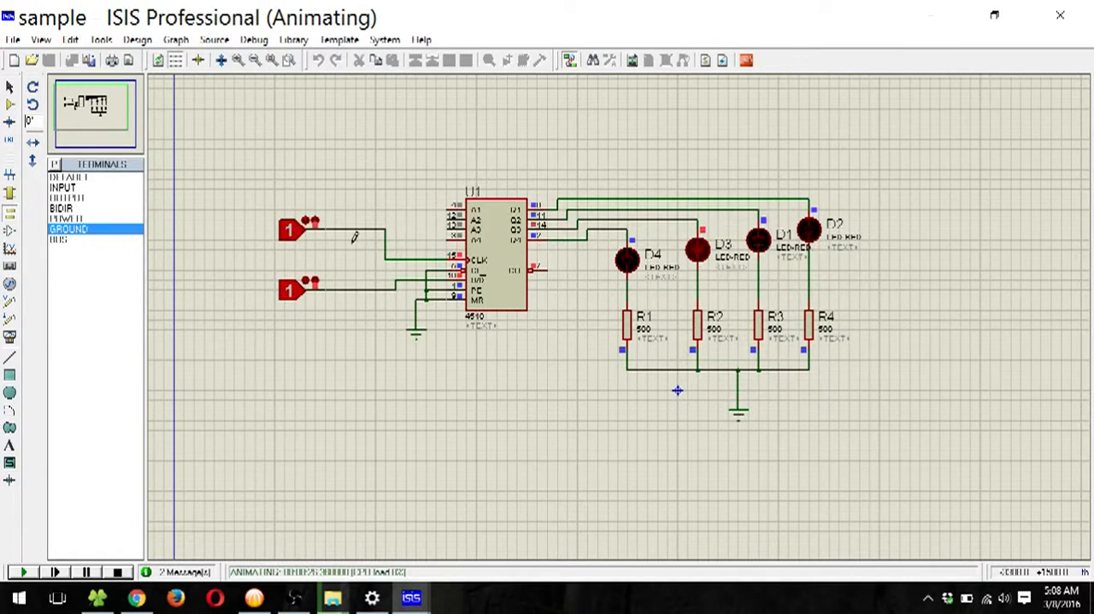
{"action": "left_click", "coordinate": [288, 239]}
{"action": "left_click", "coordinate": [288, 239]}
{"action": "left_click", "coordinate": [286, 243]}
{"action": "left_click", "coordinate": [287, 243]}
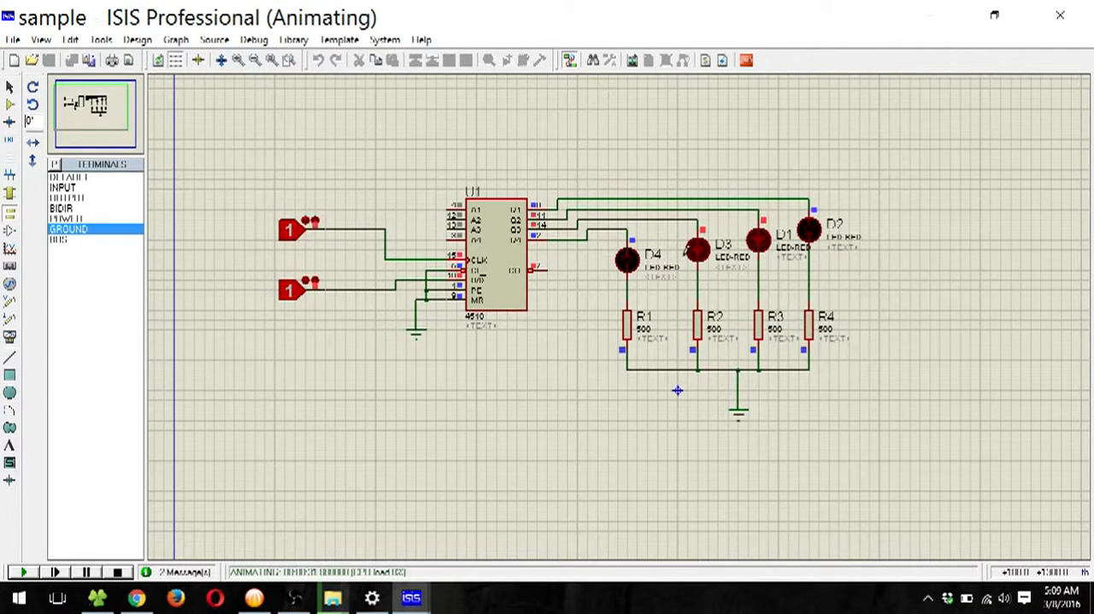
{"action": "left_click", "coordinate": [287, 243]}
{"action": "left_click", "coordinate": [288, 243]}
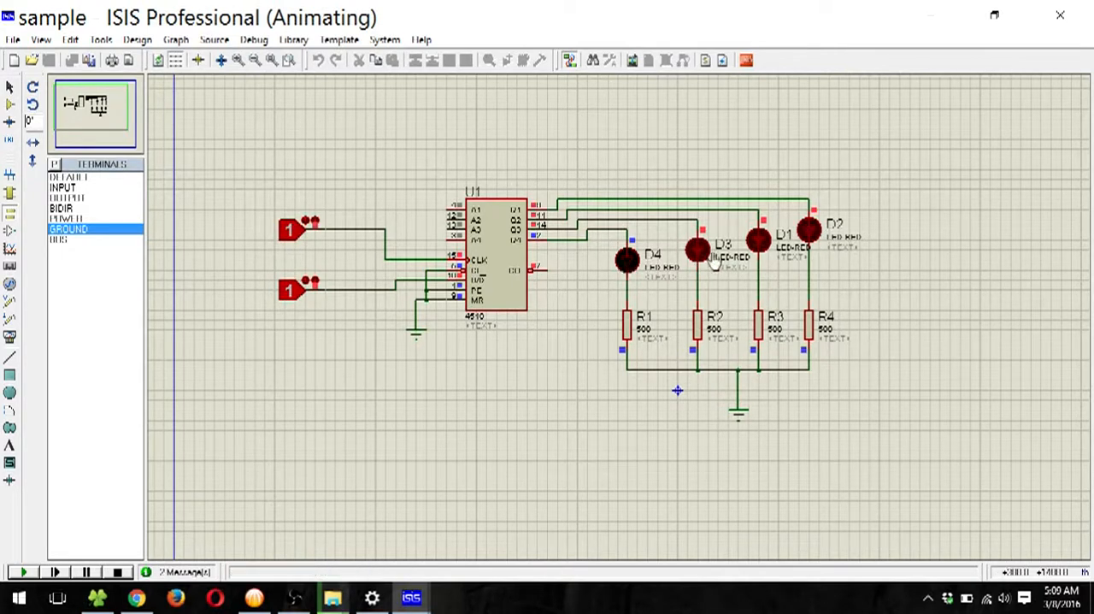
{"action": "left_click", "coordinate": [287, 243]}
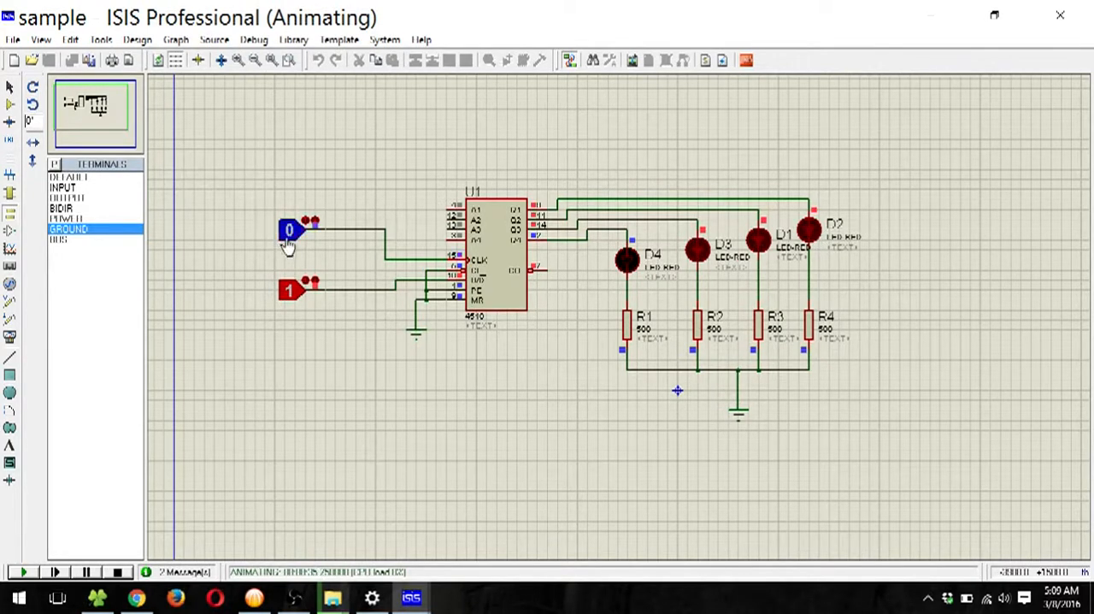
{"action": "left_click", "coordinate": [288, 244]}
{"action": "left_click", "coordinate": [297, 238]}
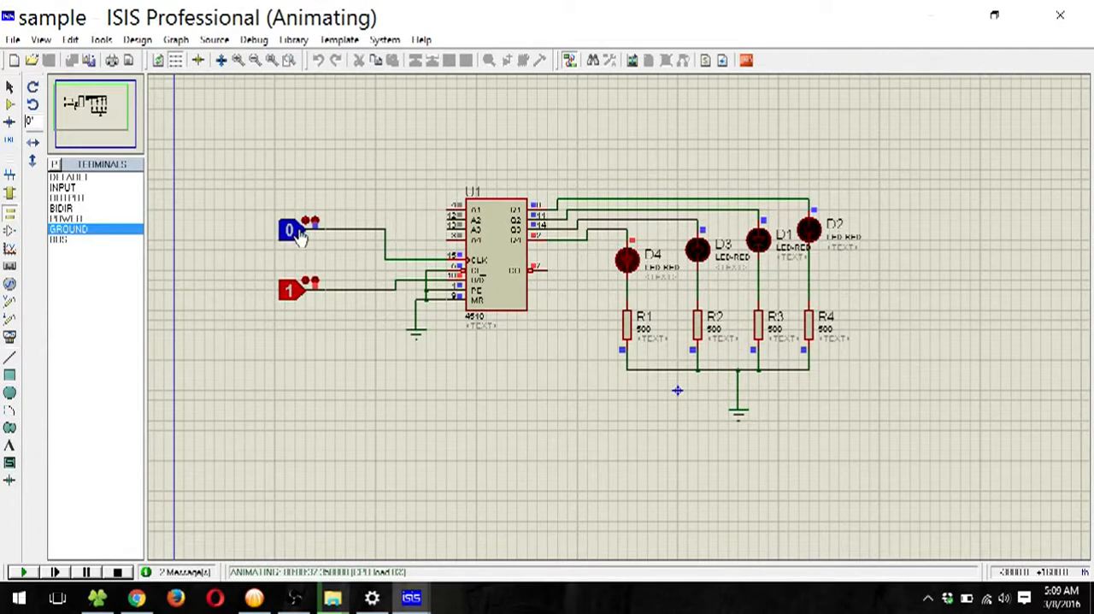
{"action": "left_click", "coordinate": [293, 243]}
{"action": "left_click", "coordinate": [295, 244]}
{"action": "left_click", "coordinate": [296, 242]}
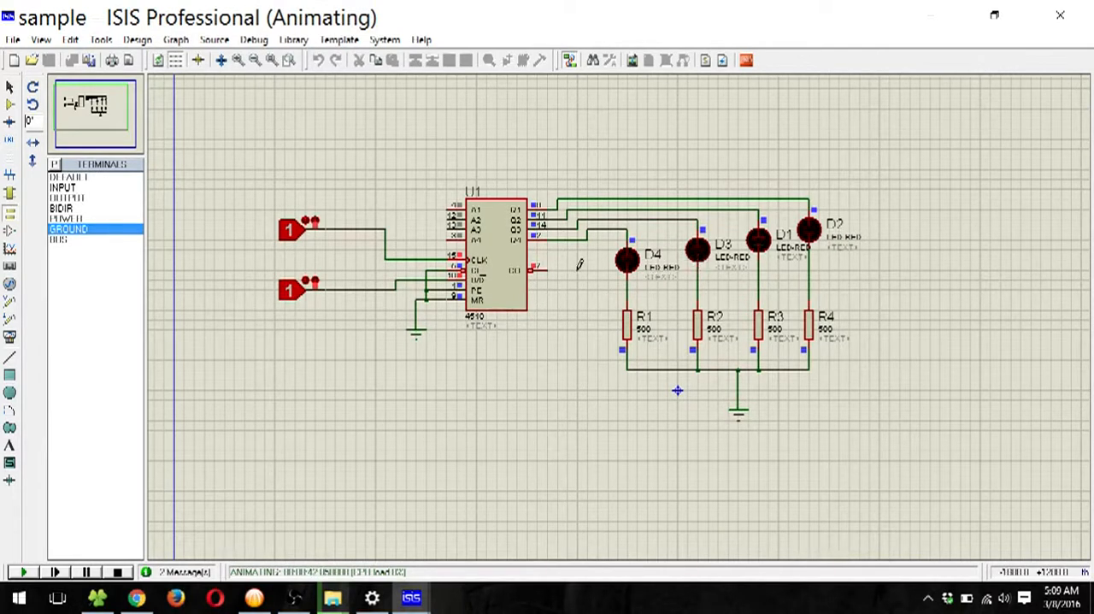
Step: Pulse the CLK logic state again to count up from 0 to 4
{"action": "left_click", "coordinate": [290, 233]}
{"action": "left_click", "coordinate": [290, 233]}
{"action": "left_click", "coordinate": [289, 234]}
{"action": "left_click", "coordinate": [290, 234]}
{"action": "left_click", "coordinate": [290, 233]}
{"action": "left_click", "coordinate": [290, 234]}
{"action": "left_click", "coordinate": [290, 233]}
{"action": "left_click", "coordinate": [290, 233]}
Step: Set the logic state on the U/D pin to 0 and pulse CLK once to count down
{"action": "left_click", "coordinate": [290, 289]}
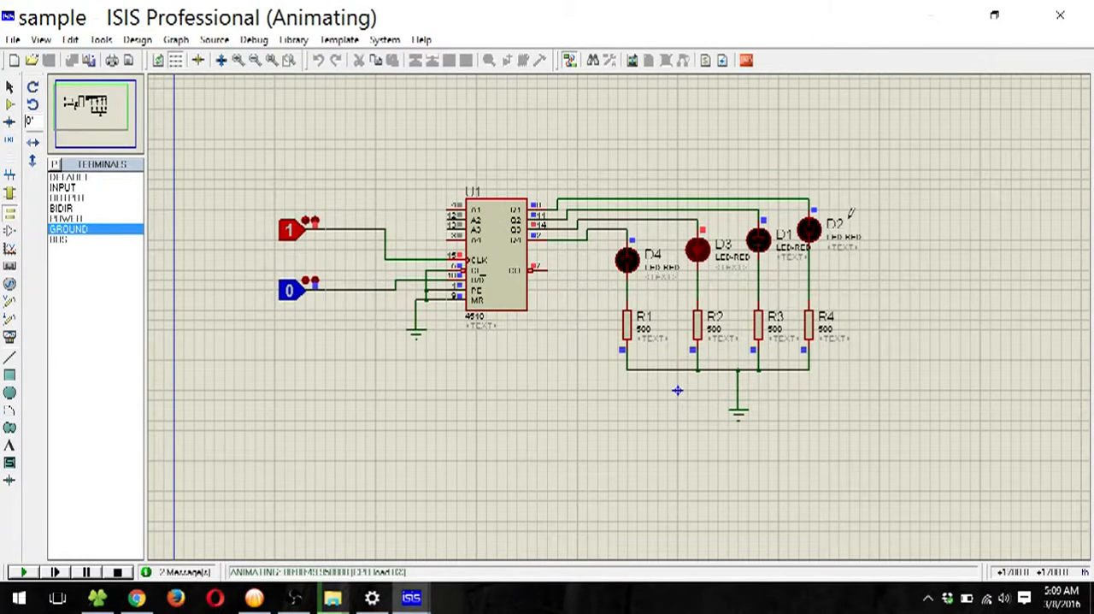
{"action": "left_click", "coordinate": [299, 236]}
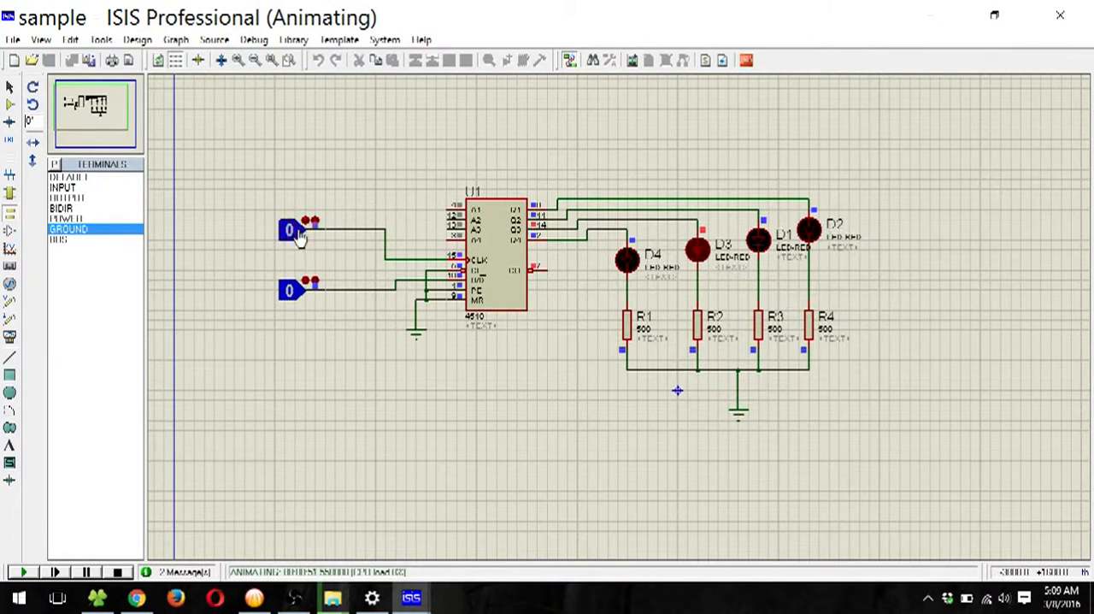
{"action": "left_click", "coordinate": [299, 236]}
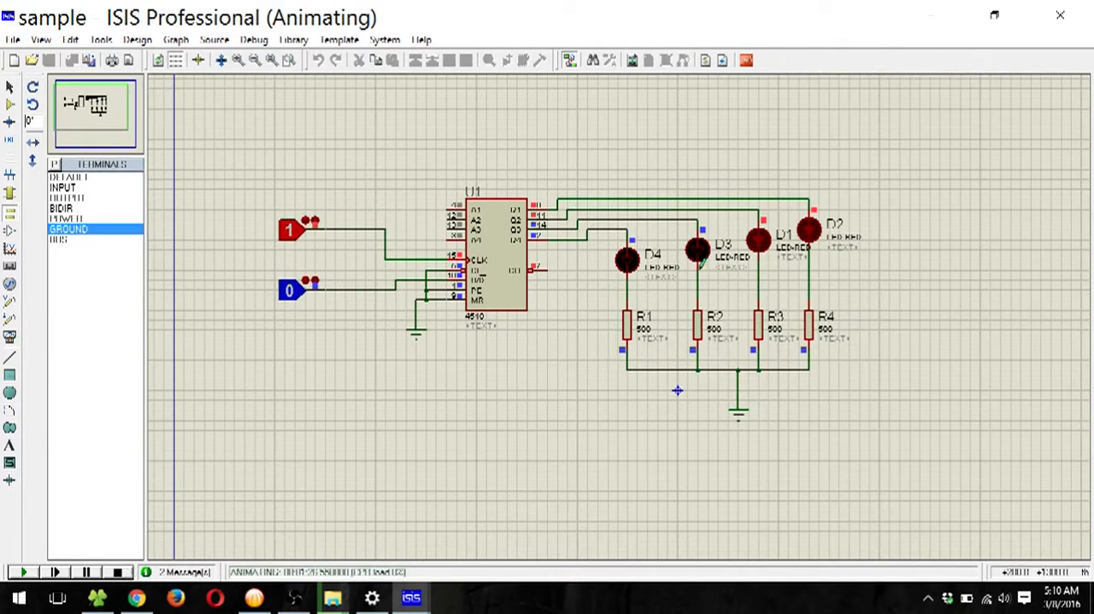
Step: Stop the simulation and delete the four LEDs with their resistors, wiring and ground terminal from the 4510's outputs
{"action": "left_click", "coordinate": [118, 572]}
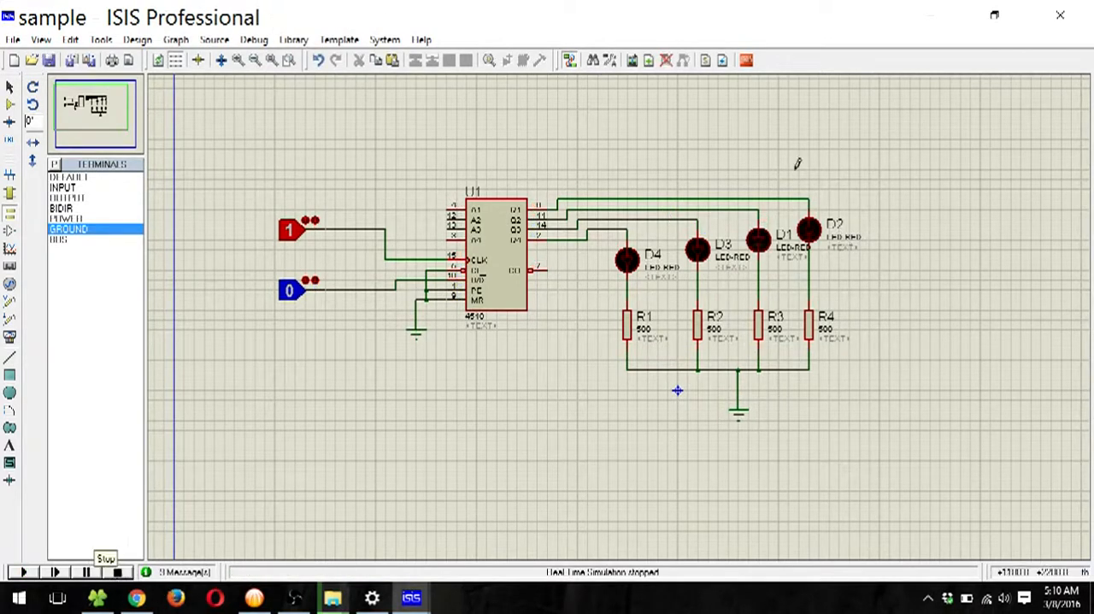
{"action": "left_click_drag", "start_coordinate": [768, 128], "coordinate": [760, 501]}
{"action": "left_click_drag", "start_coordinate": [899, 139], "coordinate": [578, 450]}
{"action": "key", "text": "Delete"}
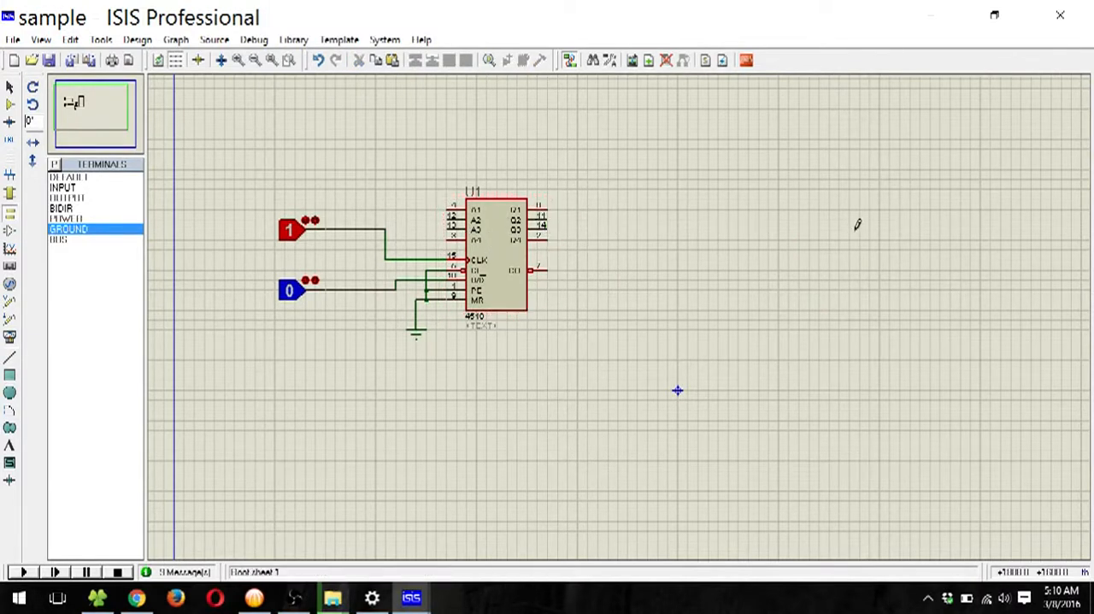
Step: Search the device library for "7 segment"
{"action": "left_click", "coordinate": [9, 105]}
{"action": "left_click", "coordinate": [54, 164]}
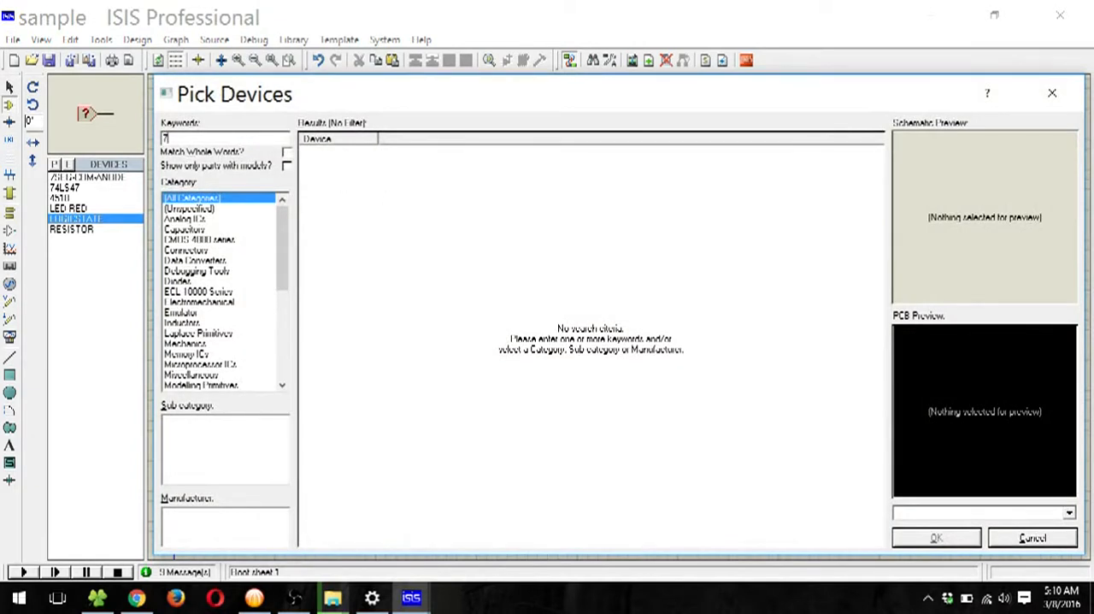
{"action": "type", "text": "7 se"}
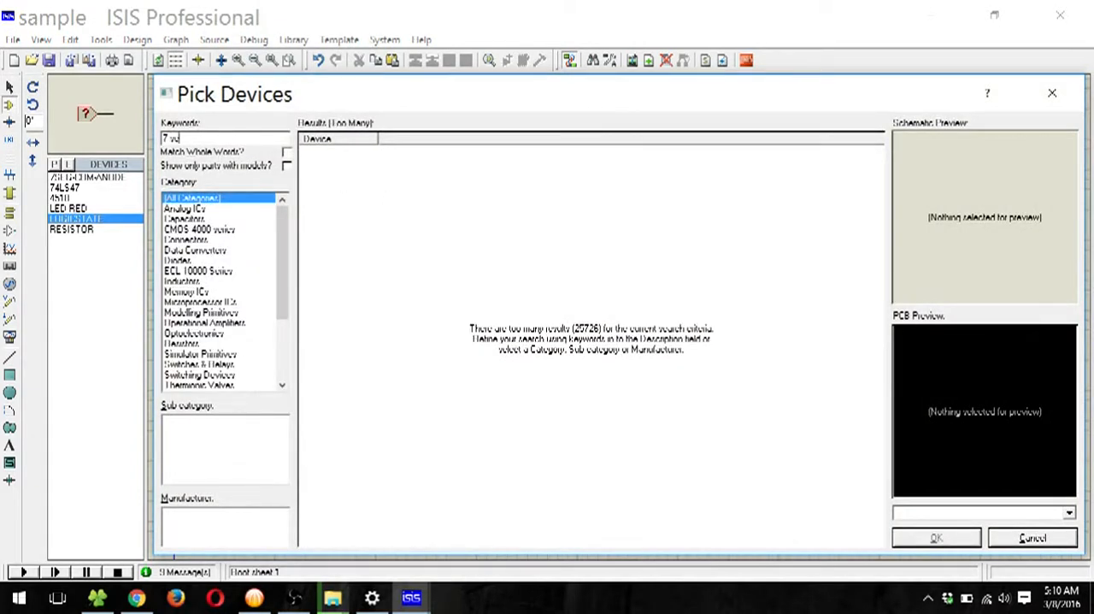
{"action": "type", "text": "gment"}
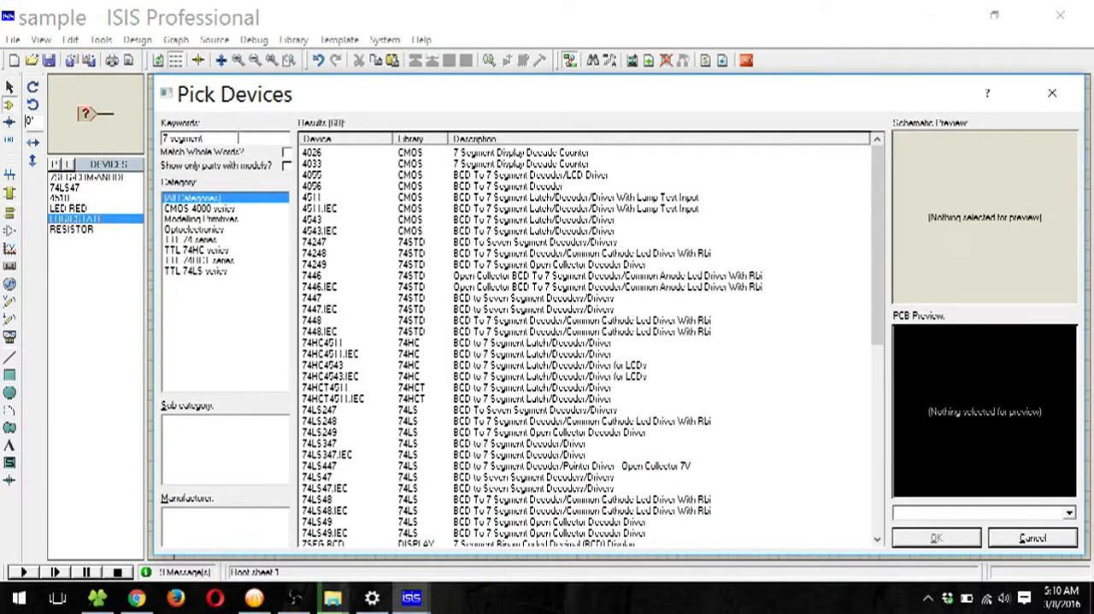
Step: Pick the red 7SEG-COM-ANODE display from the results and place it well to the right of the 4510
{"action": "left_click", "coordinate": [346, 354]}
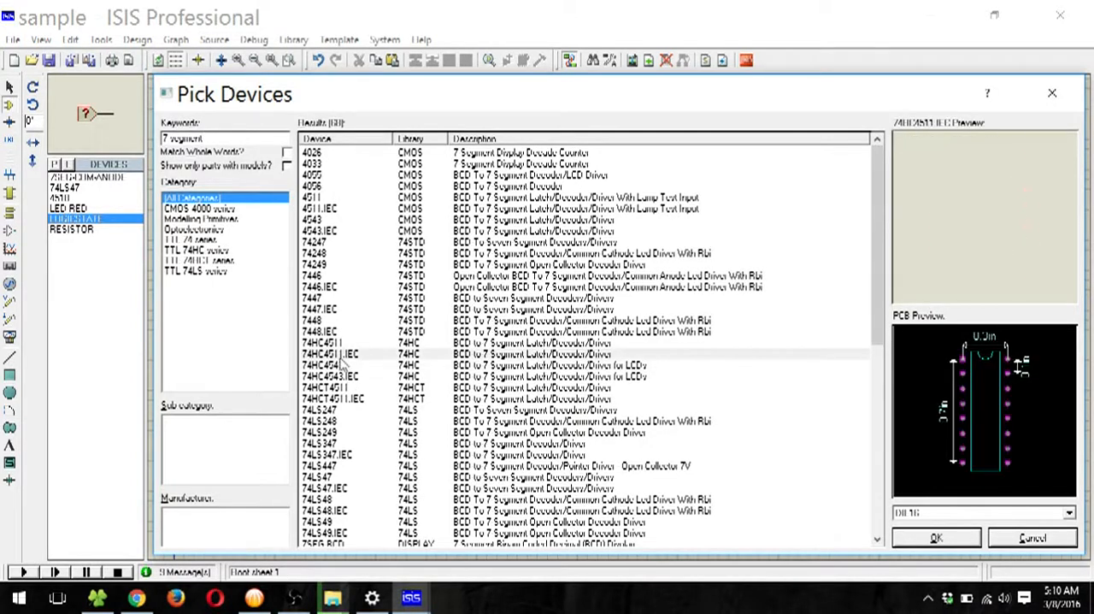
{"action": "left_click", "coordinate": [342, 365]}
{"action": "scroll", "coordinate": [340, 373], "scroll_direction": "down", "scroll_amount": 8}
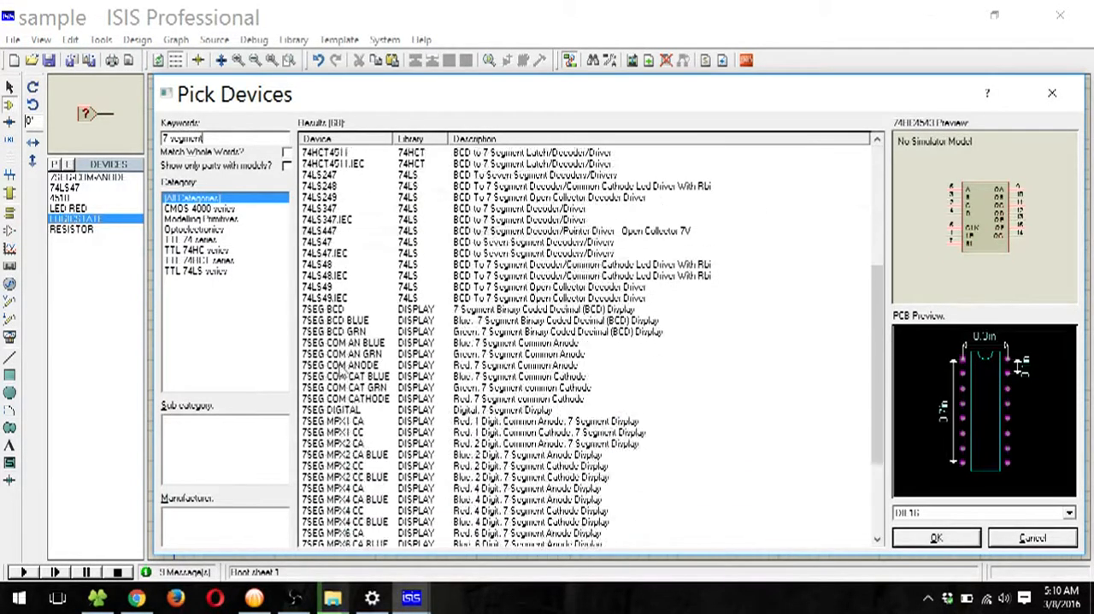
{"action": "scroll", "coordinate": [340, 374], "scroll_direction": "down", "scroll_amount": 2}
{"action": "scroll", "coordinate": [509, 325], "scroll_direction": "up", "scroll_amount": 3}
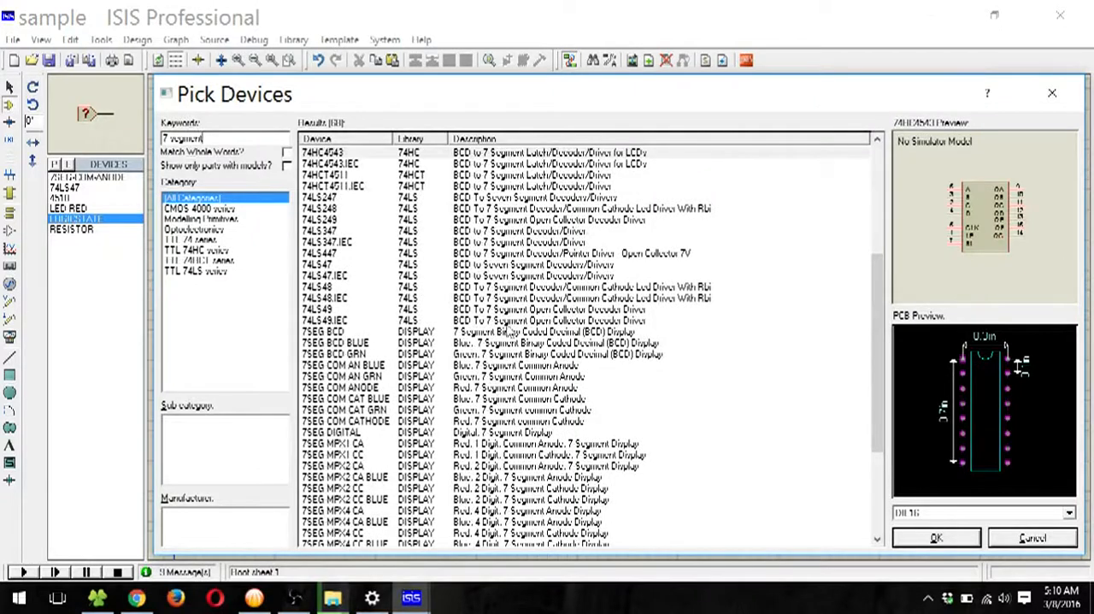
{"action": "scroll", "coordinate": [510, 330], "scroll_direction": "down", "scroll_amount": 2}
{"action": "scroll", "coordinate": [510, 333], "scroll_direction": "up", "scroll_amount": 5}
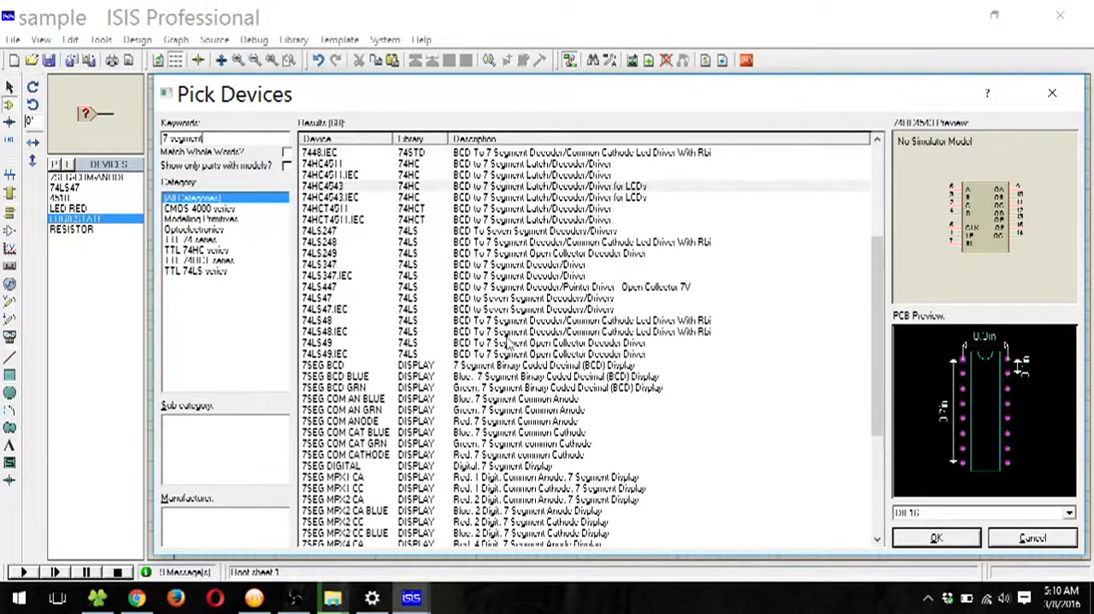
{"action": "scroll", "coordinate": [509, 342], "scroll_direction": "down", "scroll_amount": 1}
{"action": "left_click", "coordinate": [493, 366]}
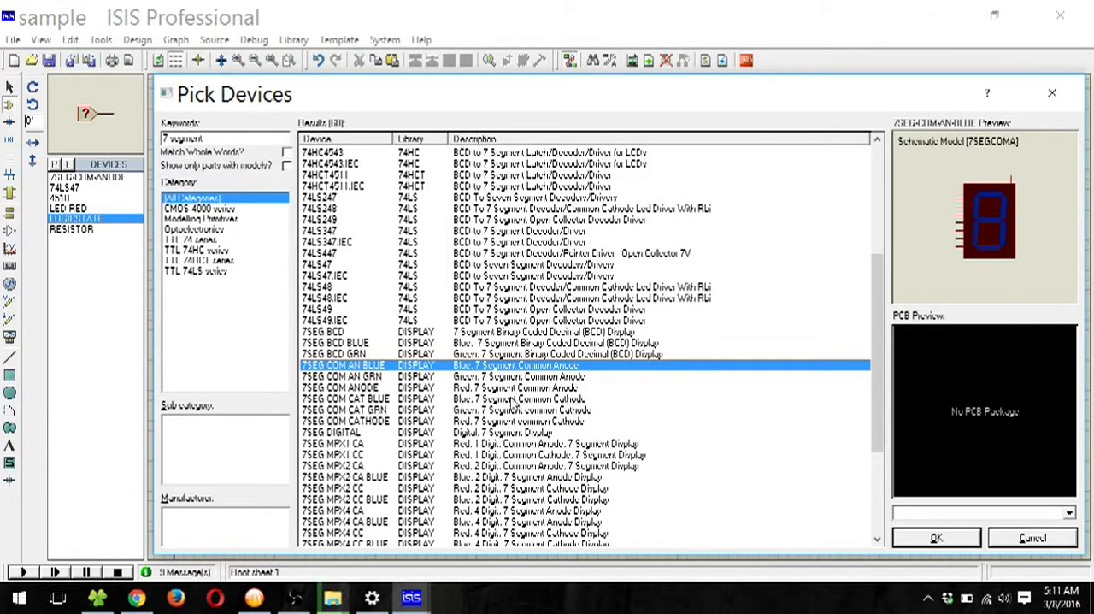
{"action": "left_click", "coordinate": [534, 389]}
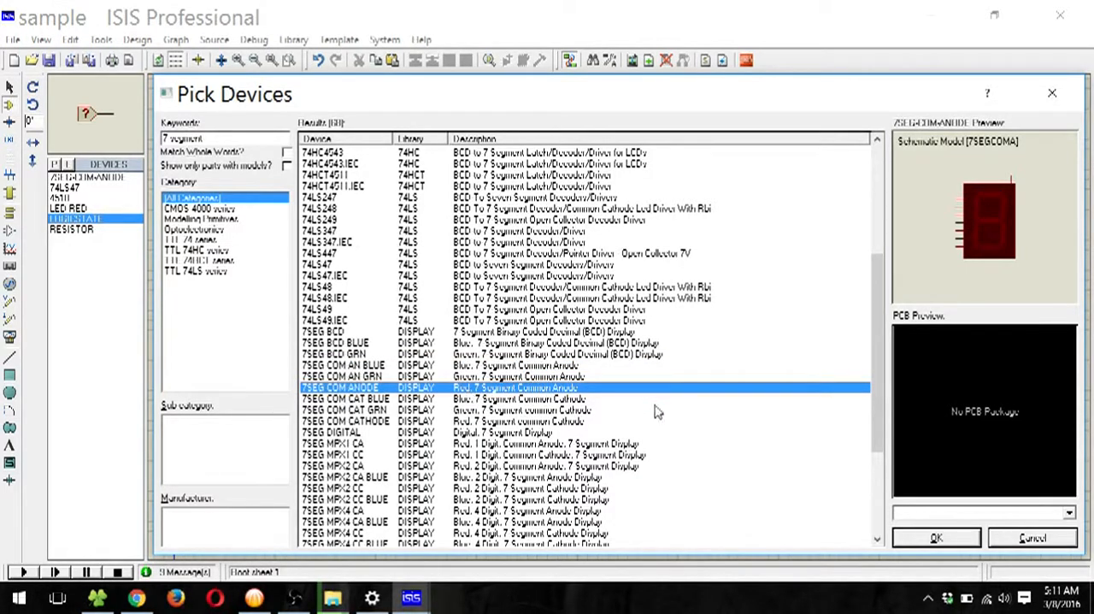
{"action": "left_click", "coordinate": [938, 539]}
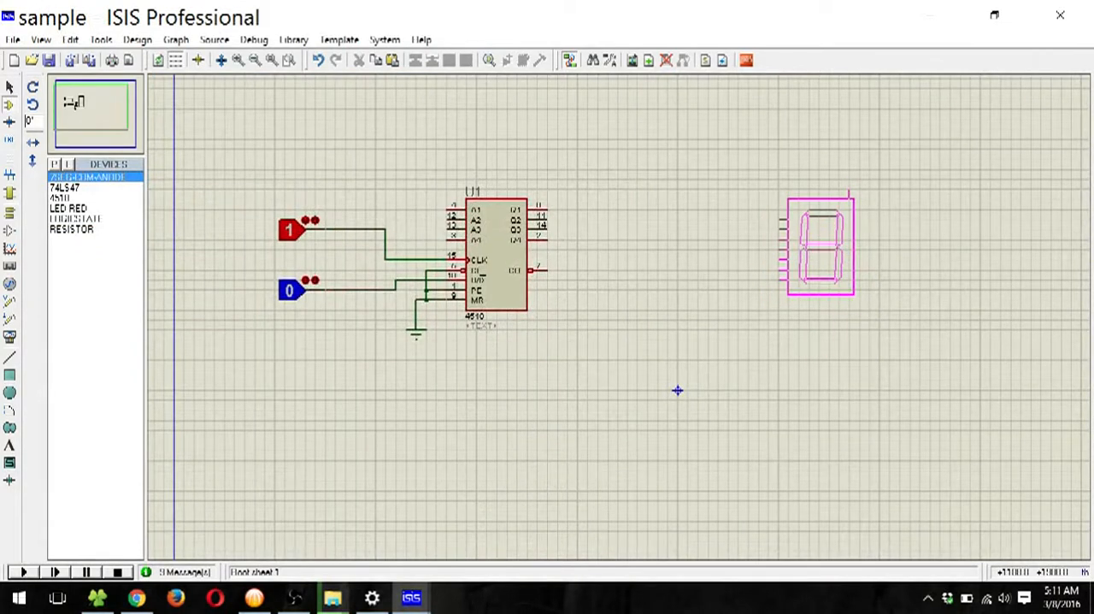
{"action": "left_click", "coordinate": [831, 237]}
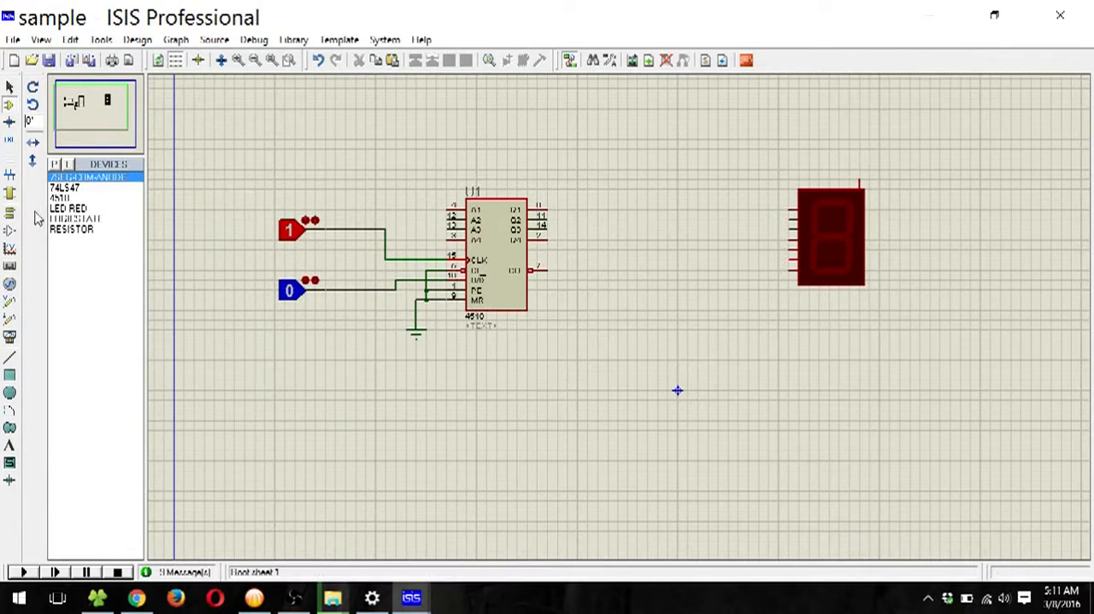
Step: Place a power terminal above the seven-segment display, connected to its common anode pin
{"action": "left_click", "coordinate": [9, 212]}
{"action": "left_click", "coordinate": [64, 219]}
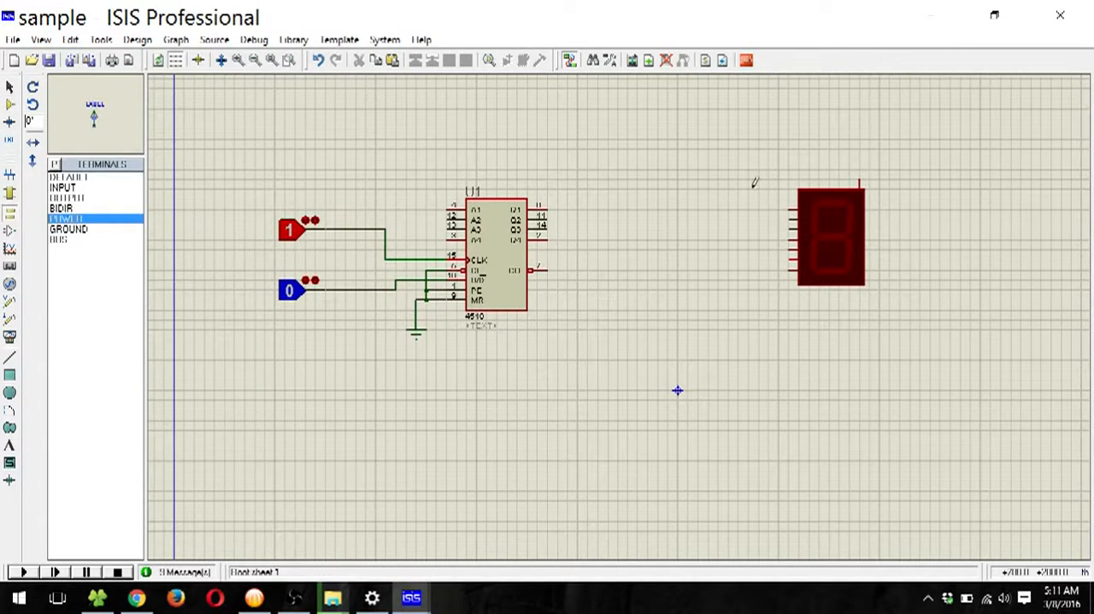
{"action": "left_click", "coordinate": [859, 135]}
{"action": "left_click", "coordinate": [859, 135]}
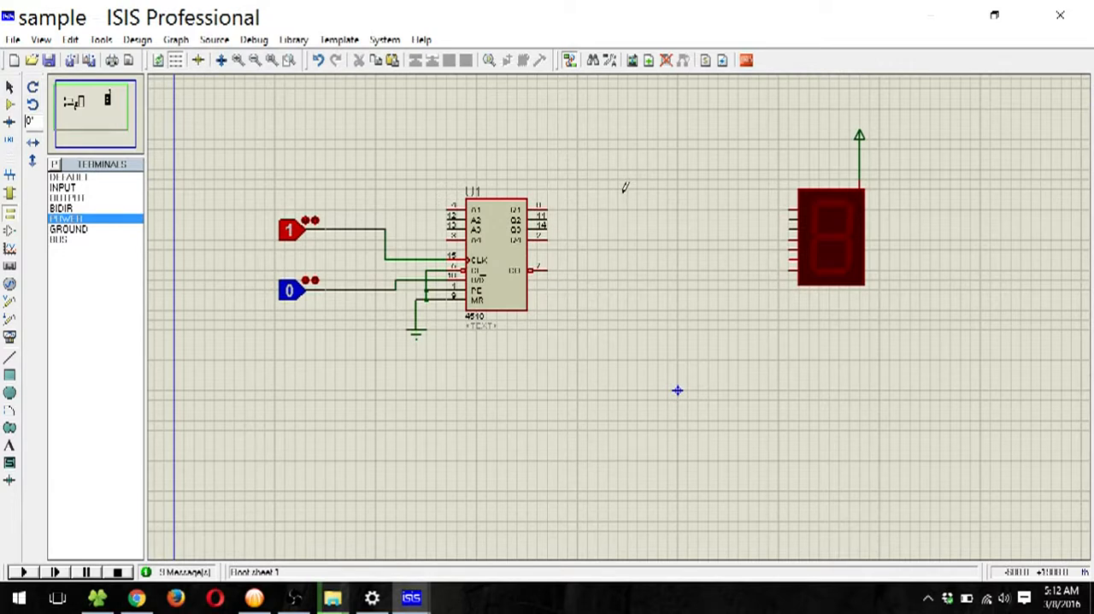
Step: Find the 74LS47 decoder in the device library and place it between the 4510 and the seven-segment display
{"action": "left_click", "coordinate": [10, 105]}
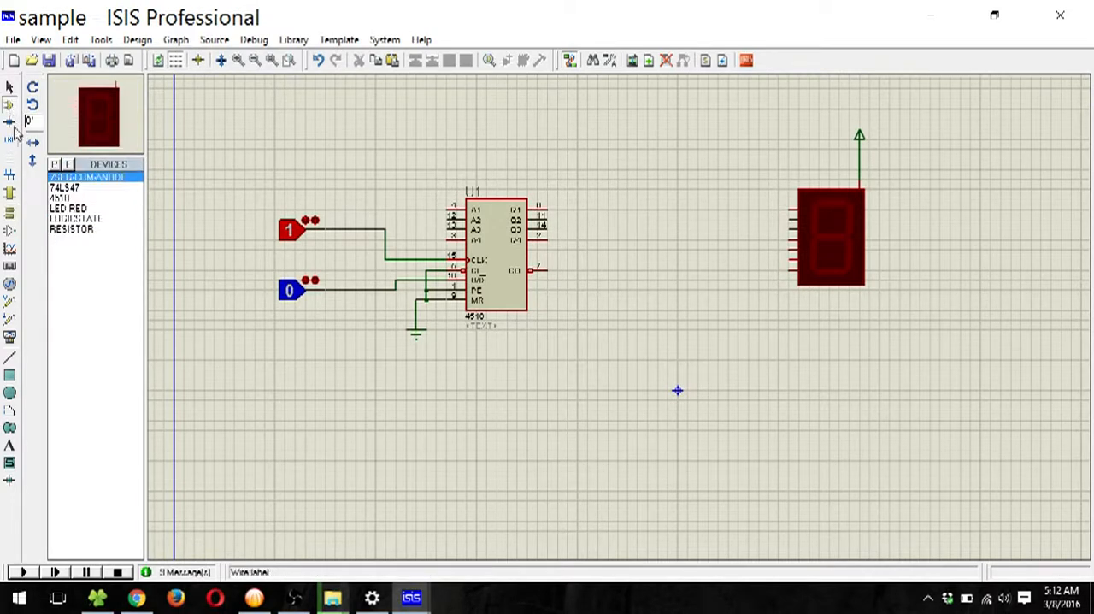
{"action": "left_click", "coordinate": [54, 163]}
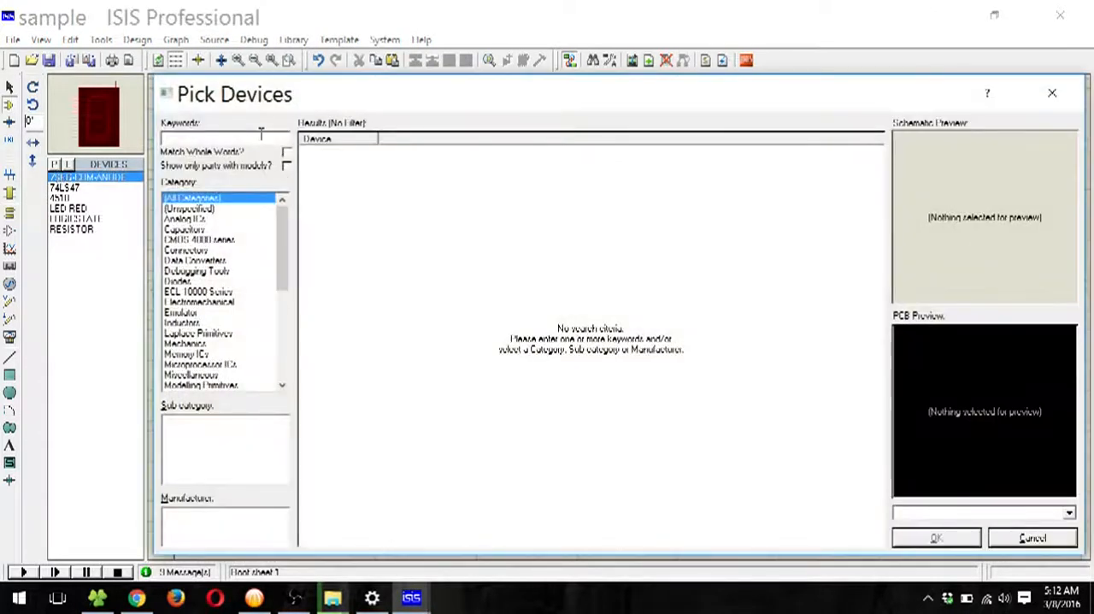
{"action": "type", "text": "74ls"}
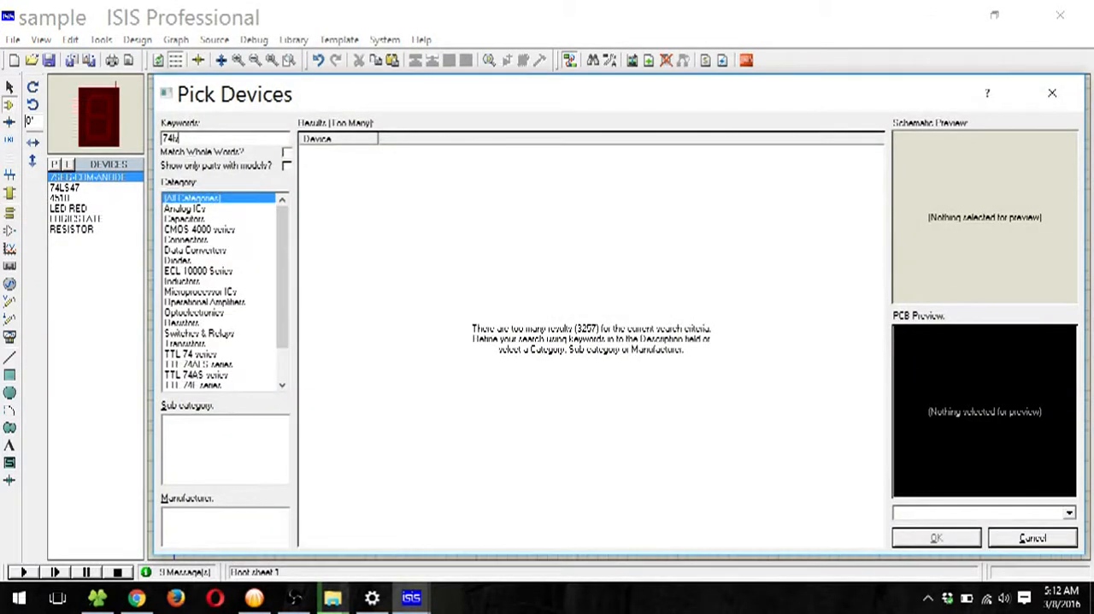
{"action": "type", "text": " 47"}
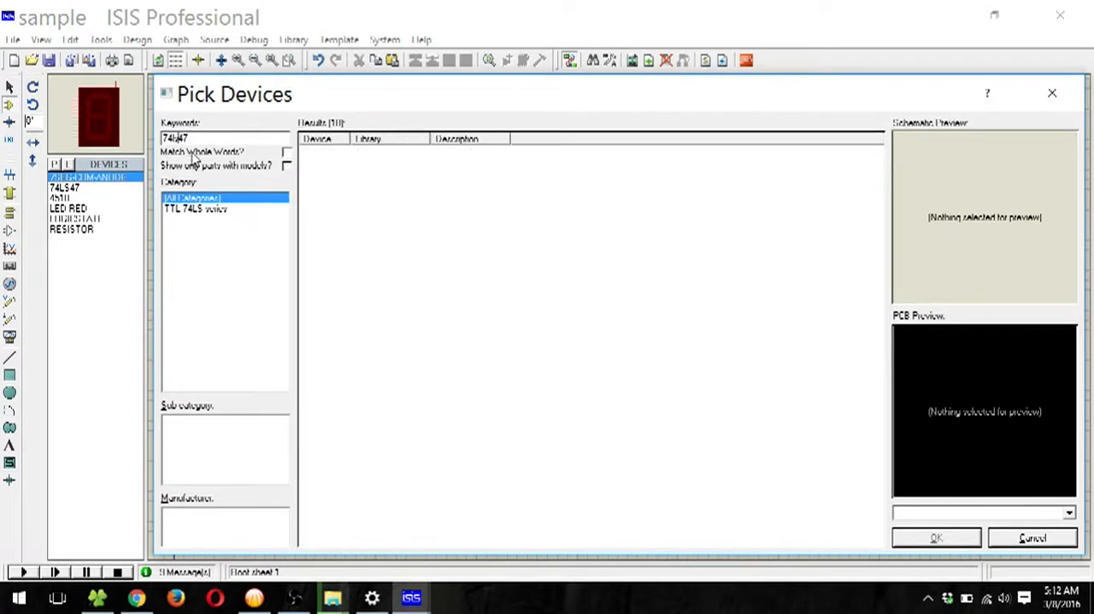
{"action": "left_click", "coordinate": [385, 154]}
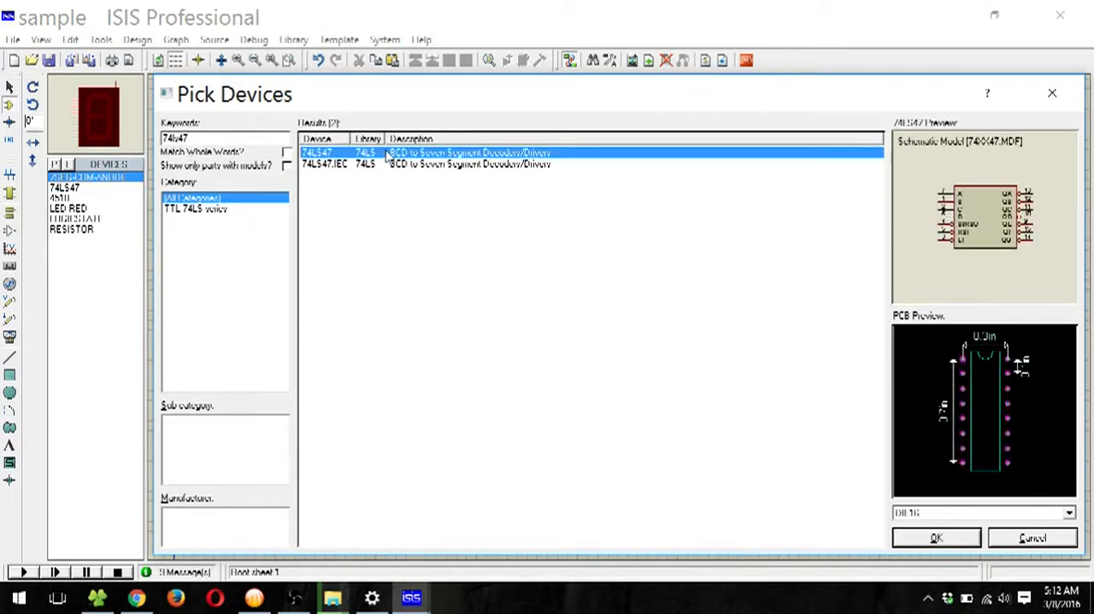
{"action": "left_click", "coordinate": [934, 536]}
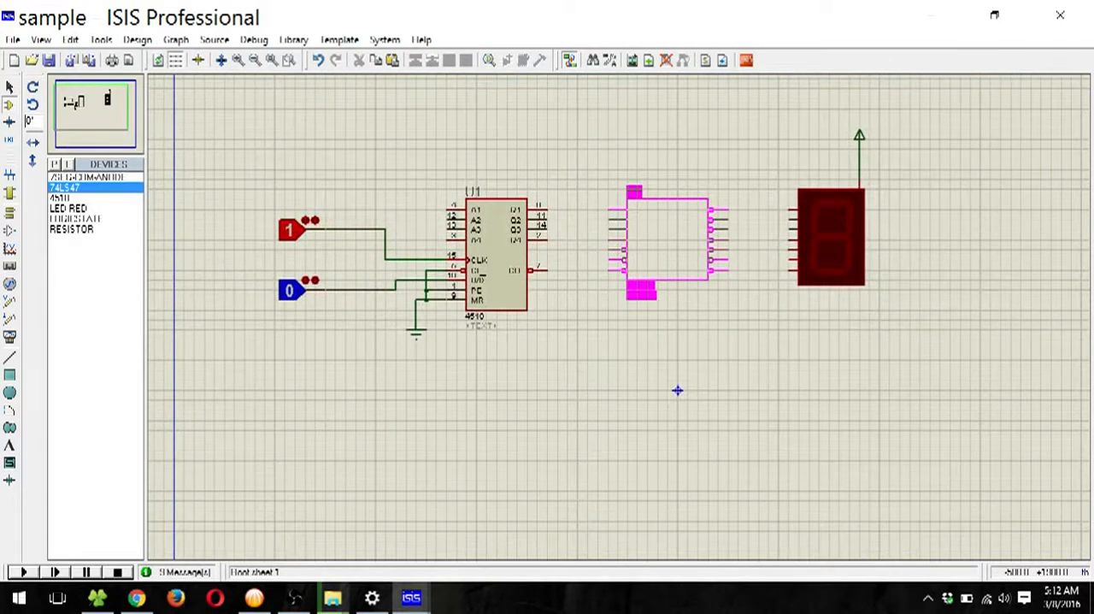
{"action": "left_click", "coordinate": [662, 243]}
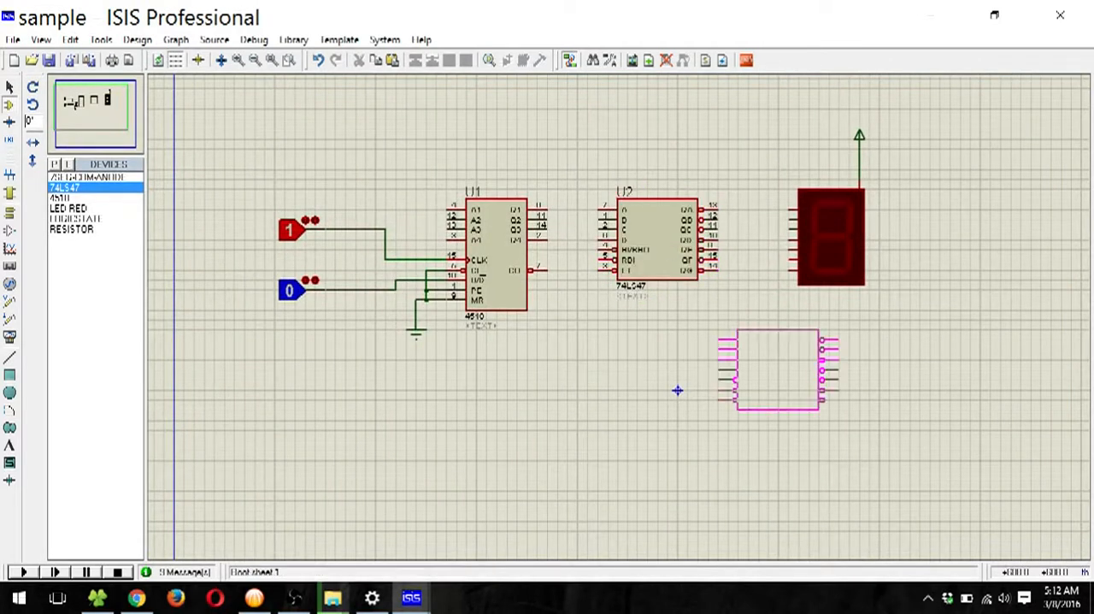
Step: Wire the 74LS47's seven outputs QA to QG in order to the matching segment pins of the seven-segment display
{"action": "right_click", "coordinate": [739, 317]}
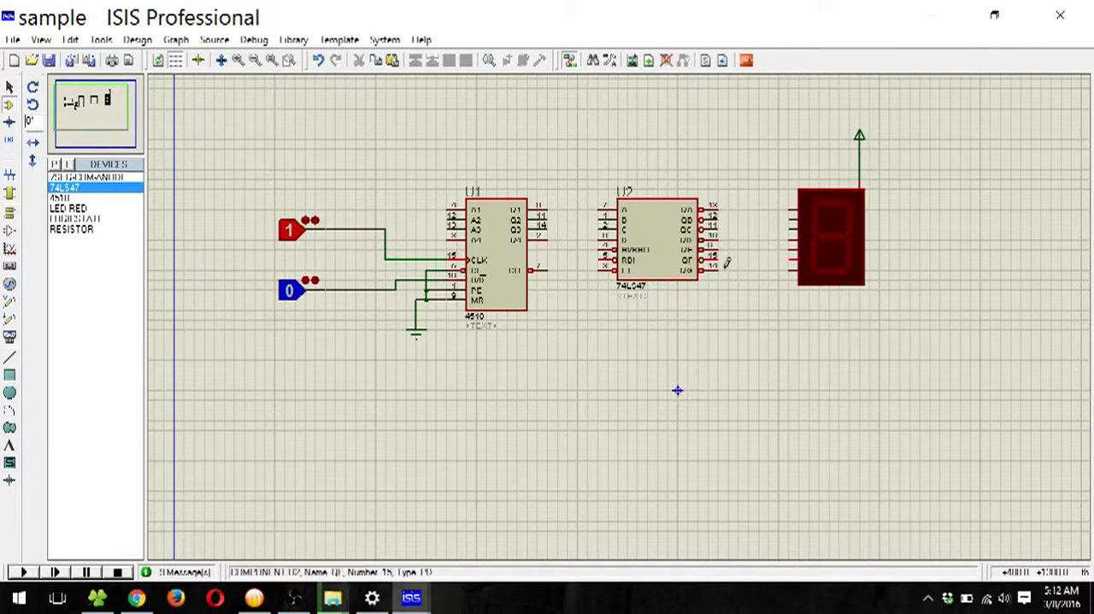
{"action": "left_click", "coordinate": [719, 207]}
{"action": "left_click", "coordinate": [790, 211]}
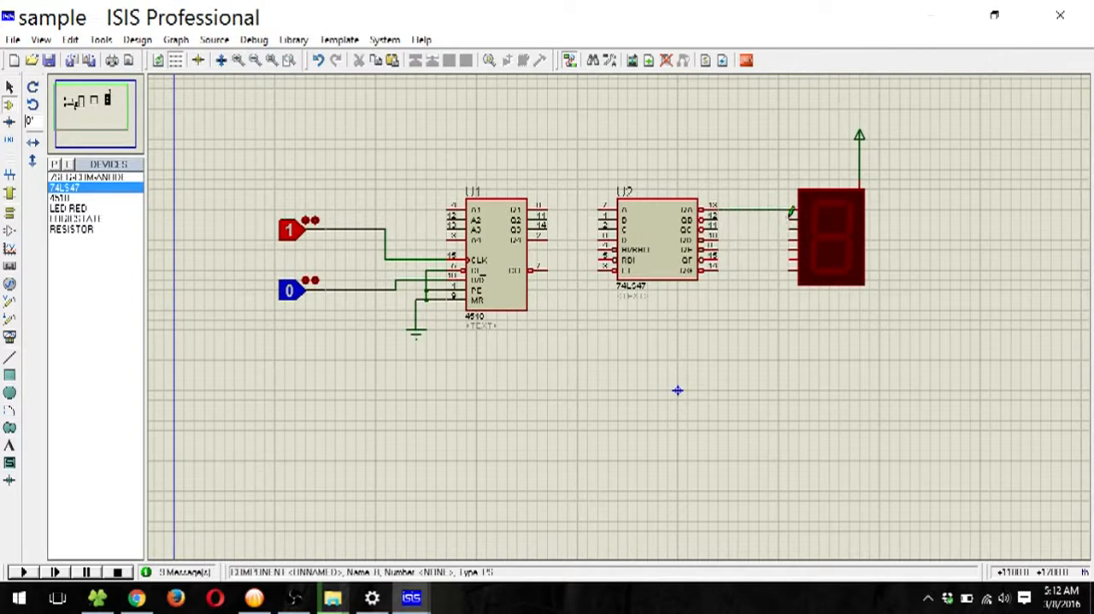
{"action": "left_click", "coordinate": [790, 214]}
{"action": "left_click", "coordinate": [720, 214]}
{"action": "left_click", "coordinate": [790, 225]}
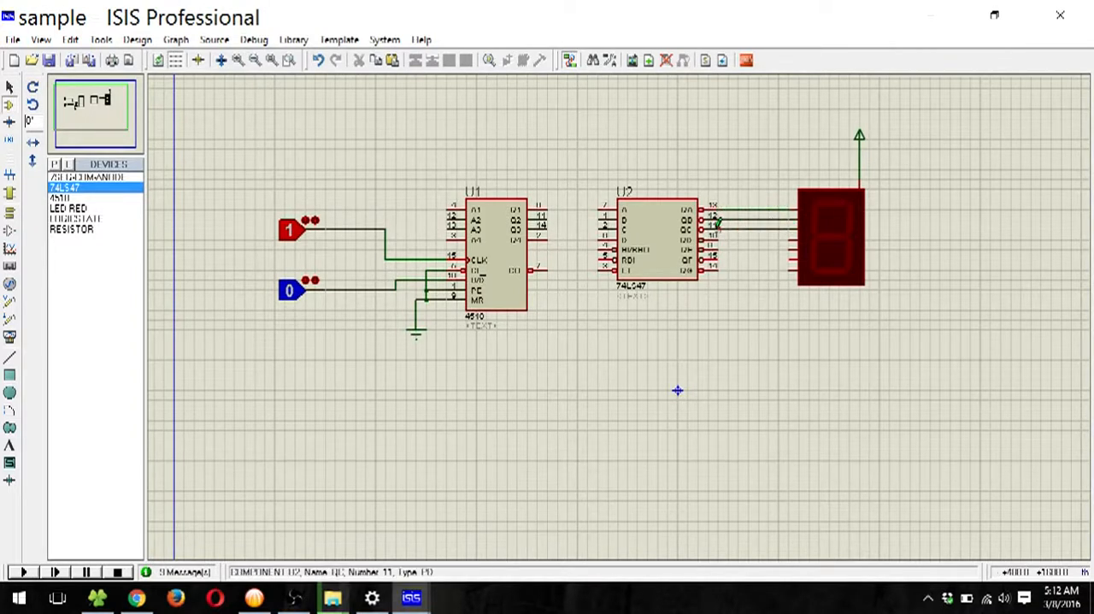
{"action": "left_click", "coordinate": [720, 225]}
{"action": "left_click", "coordinate": [790, 238]}
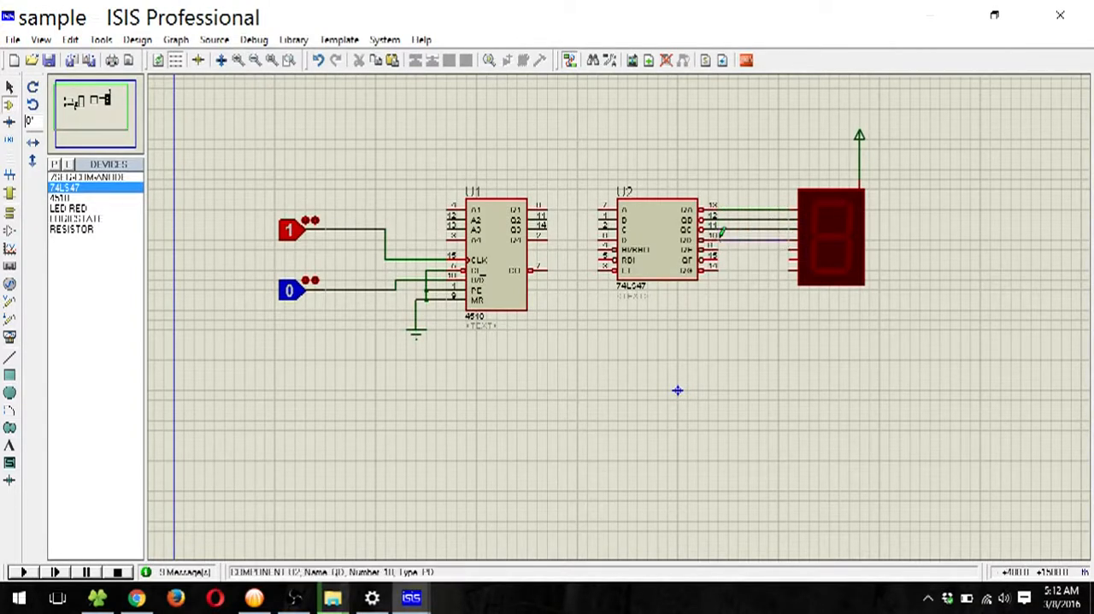
{"action": "left_click", "coordinate": [720, 238]}
{"action": "left_click", "coordinate": [790, 249]}
{"action": "left_click", "coordinate": [720, 249]}
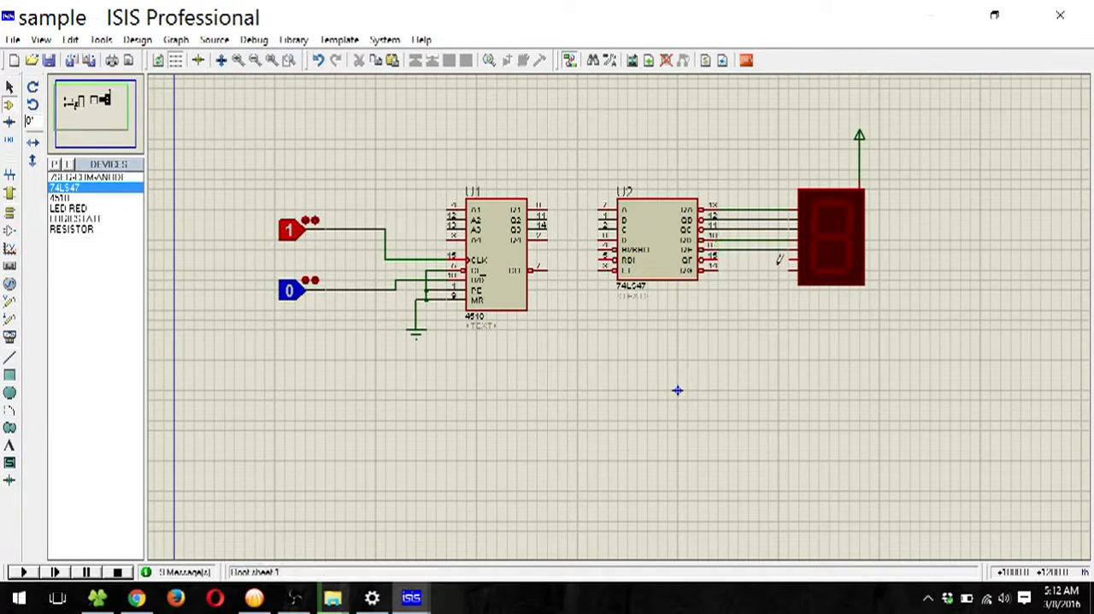
{"action": "left_click", "coordinate": [790, 259]}
{"action": "left_click", "coordinate": [720, 259]}
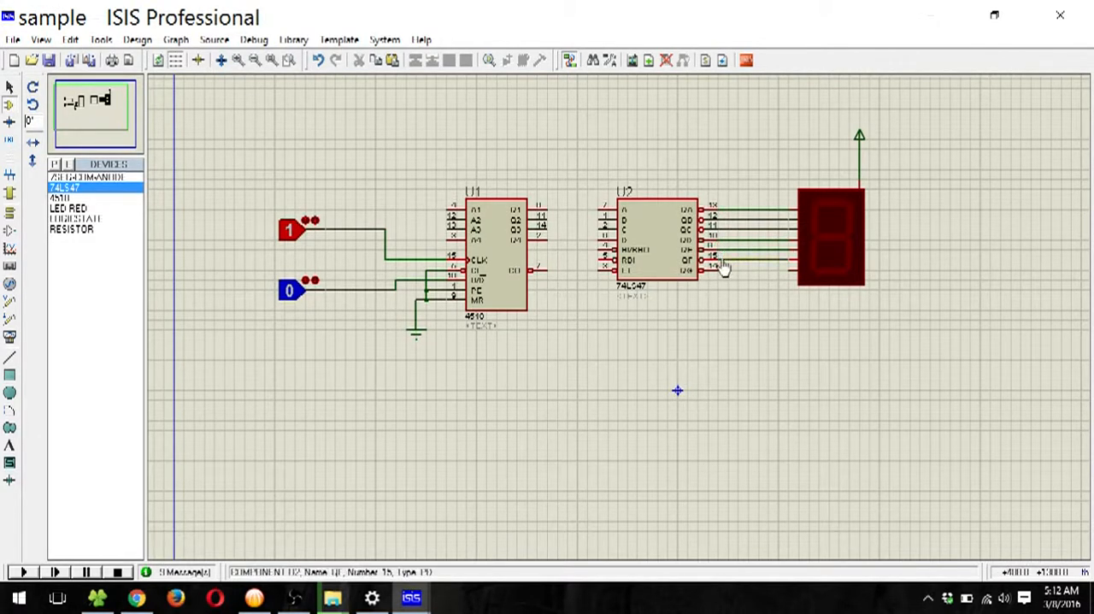
{"action": "left_click", "coordinate": [792, 271]}
{"action": "left_click", "coordinate": [720, 270]}
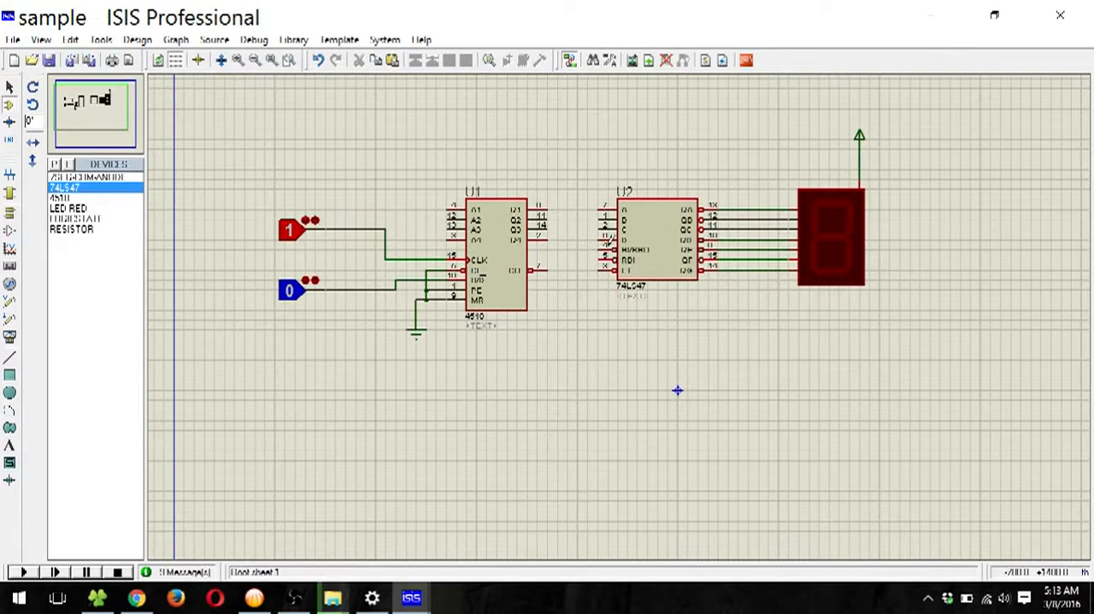
Step: Join the 74LS47's BI/RBO, RBI and LT inputs and connect them to a power terminal placed between the two chips
{"action": "left_click", "coordinate": [603, 249]}
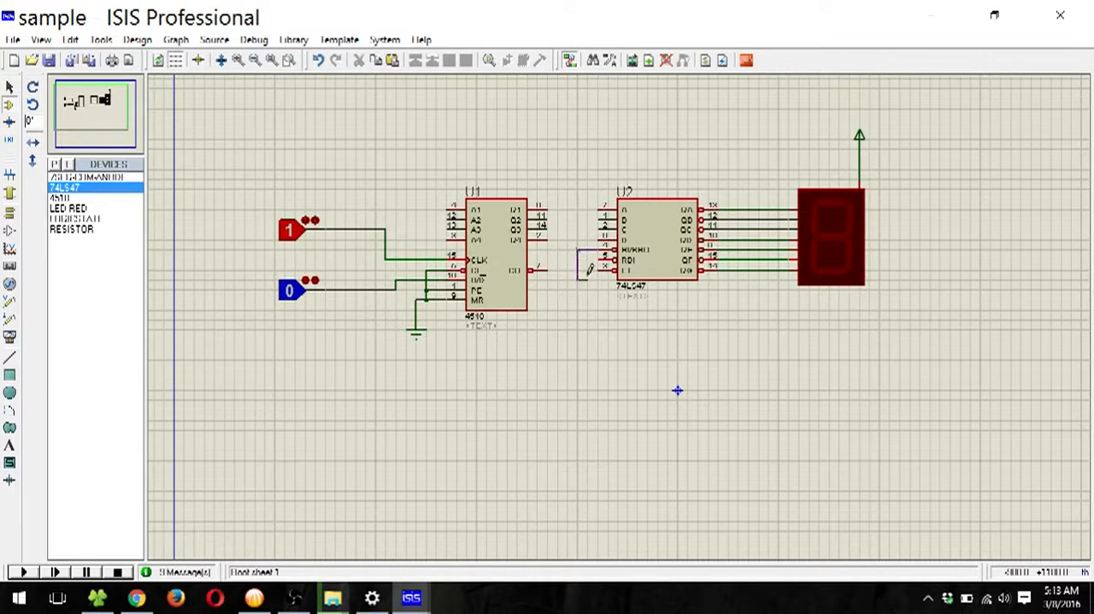
{"action": "left_click", "coordinate": [602, 260]}
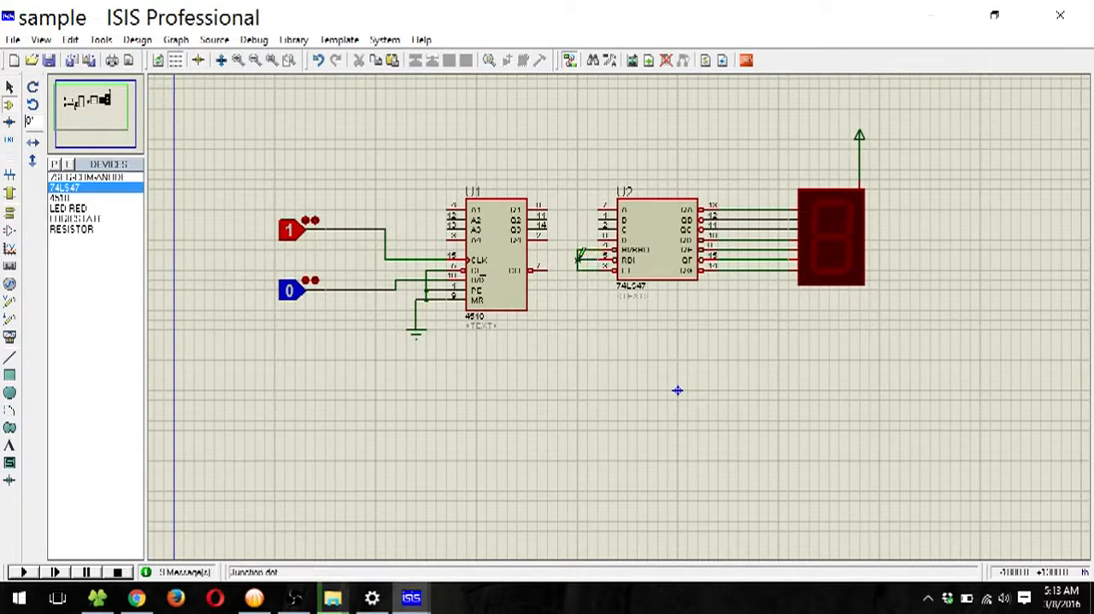
{"action": "left_click", "coordinate": [9, 213]}
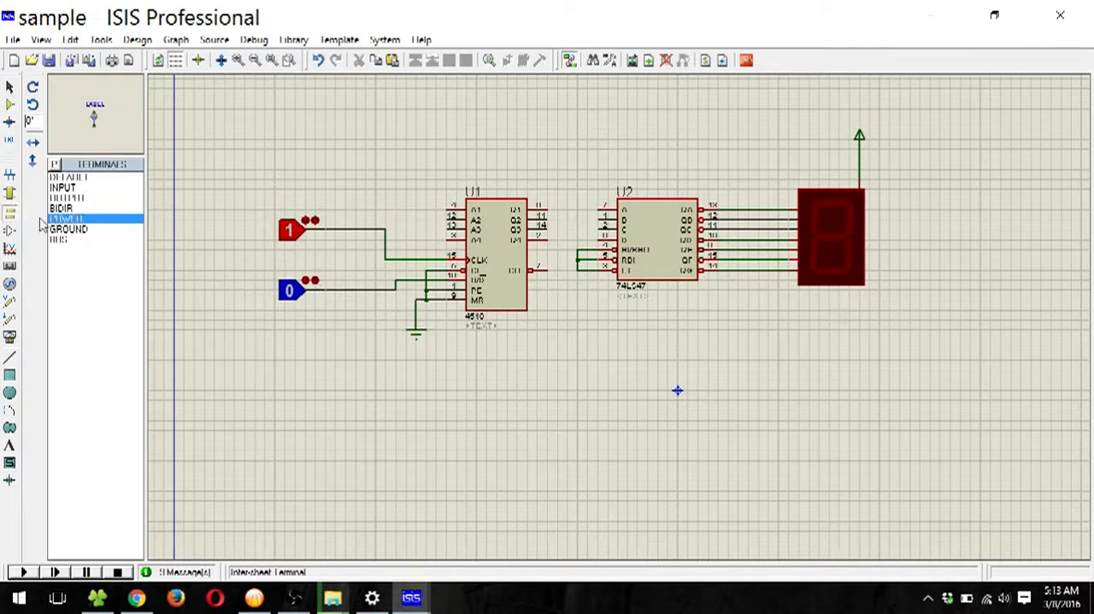
{"action": "left_click", "coordinate": [557, 307]}
{"action": "left_click", "coordinate": [578, 268]}
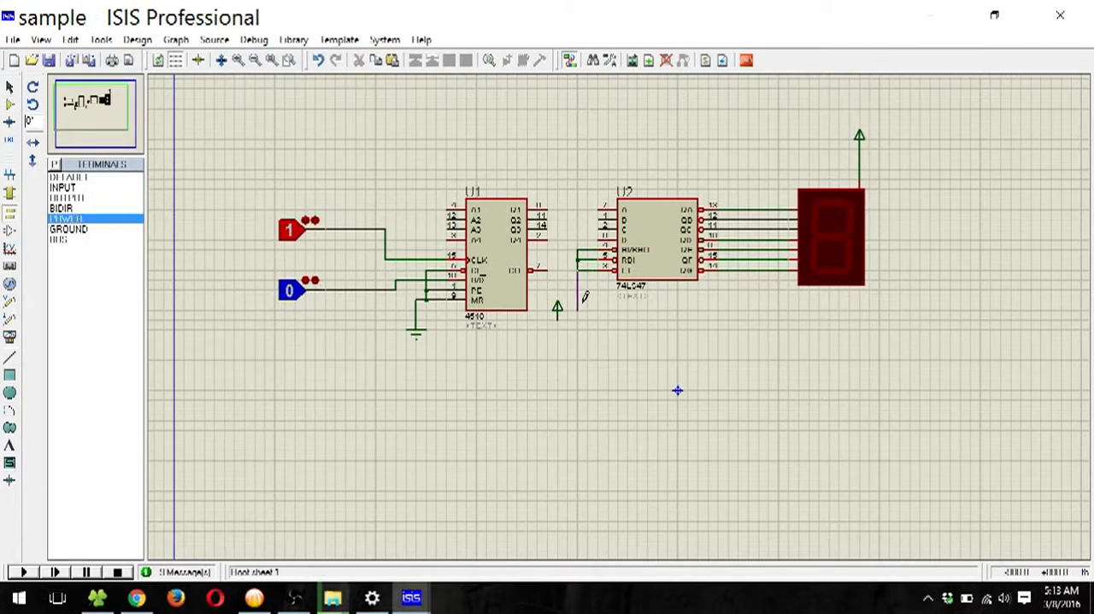
{"action": "left_click", "coordinate": [558, 325]}
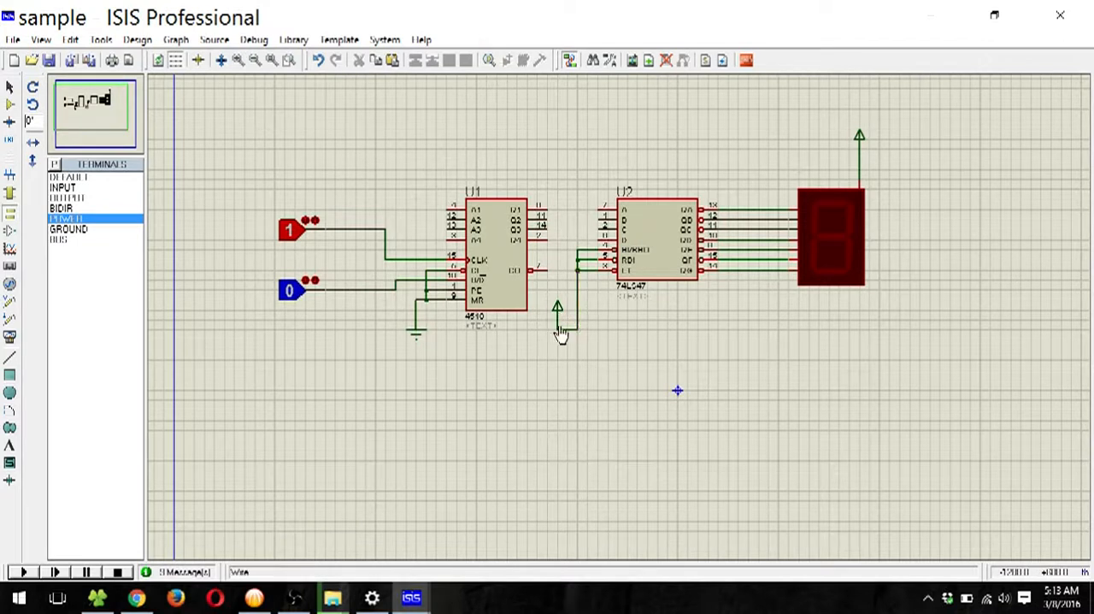
Step: Wire the 4510 outputs Q1 to Q4 to the 74LS47 inputs A to D in order
{"action": "left_click", "coordinate": [545, 207]}
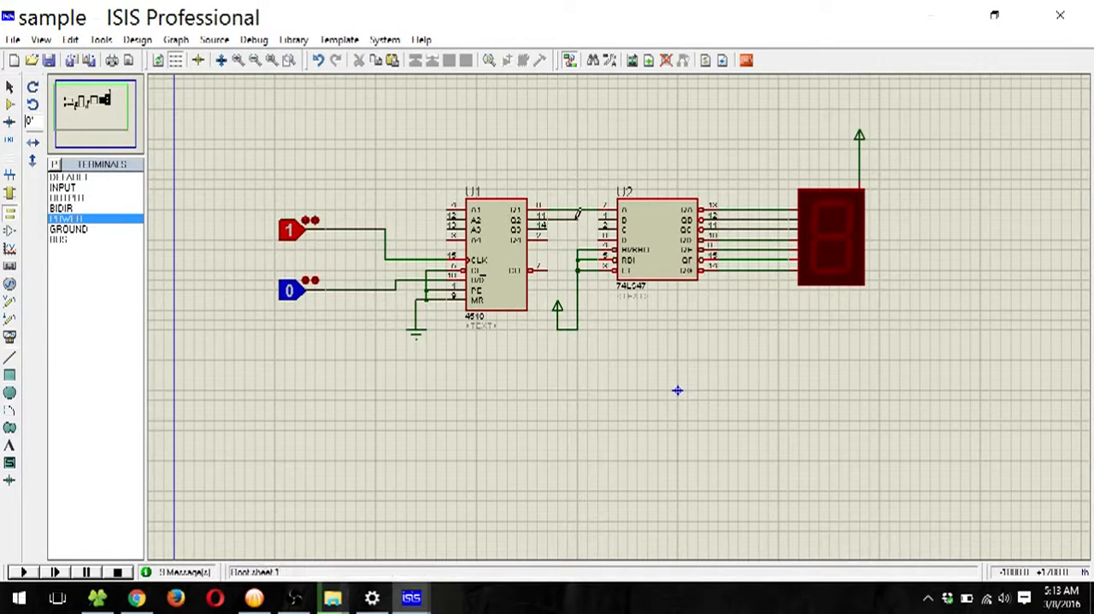
{"action": "left_click", "coordinate": [598, 220]}
{"action": "left_click", "coordinate": [547, 229]}
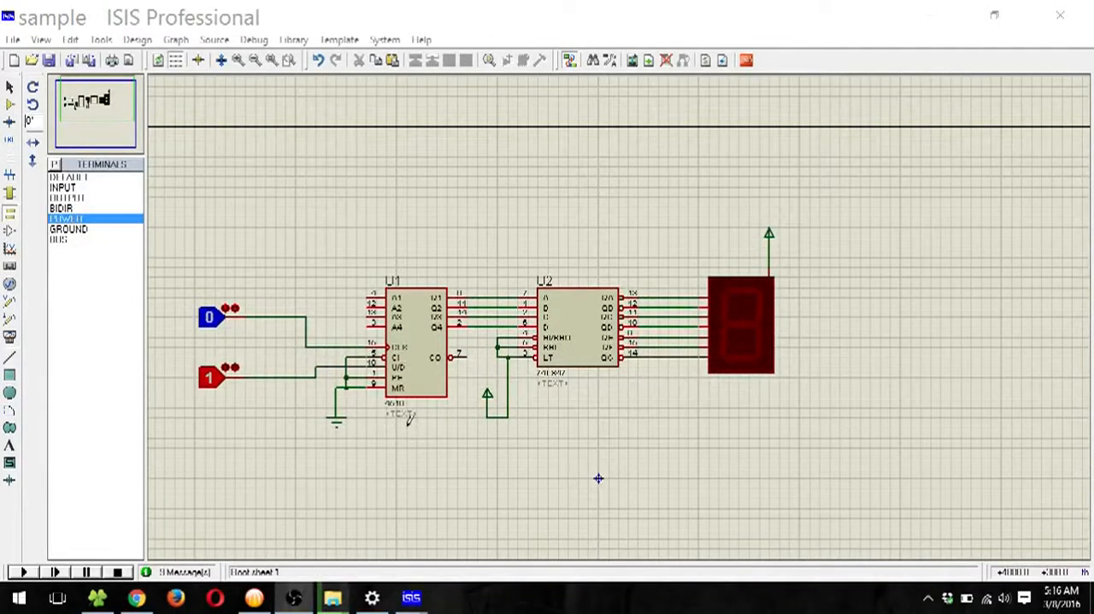
Step: Start the simulation and toggle the clock logic state repeatedly, with U/D at 1, to count the display up past 9 to 5
{"action": "left_click", "coordinate": [24, 572]}
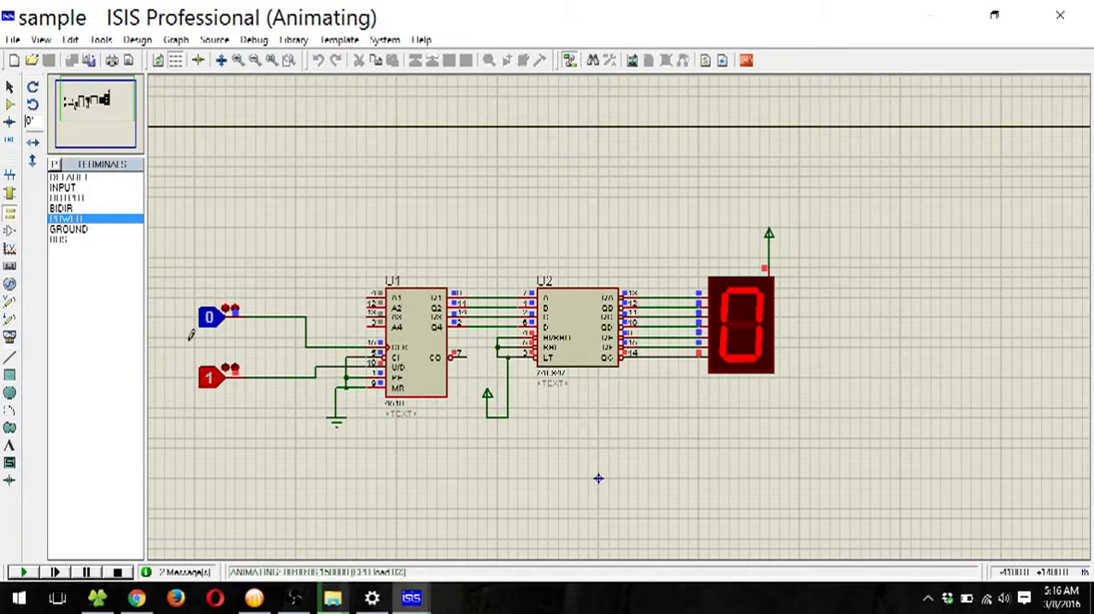
{"action": "left_click", "coordinate": [213, 323]}
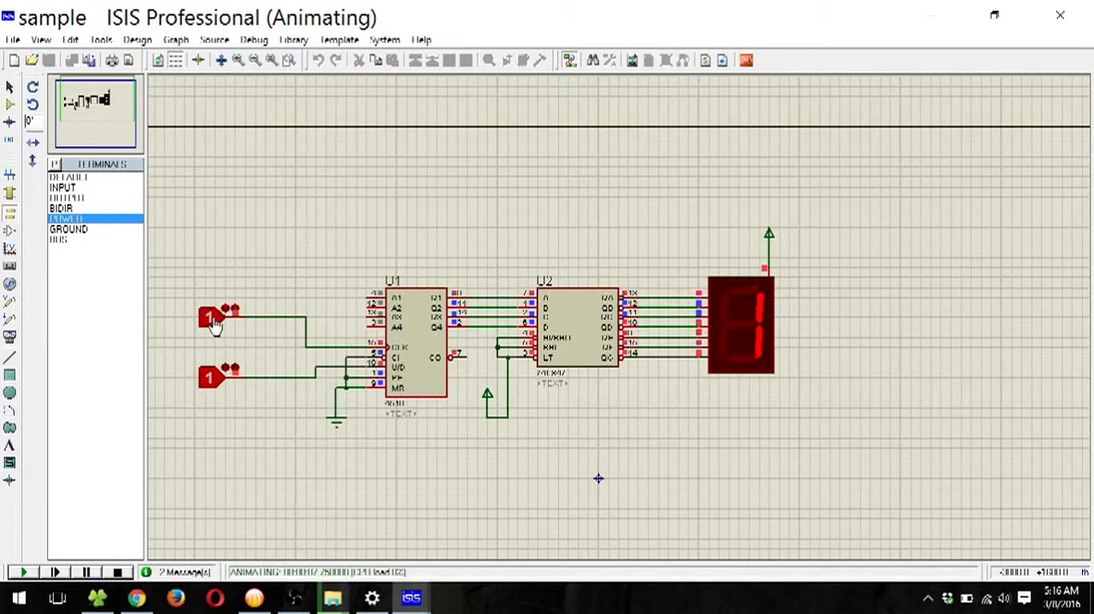
{"action": "left_click", "coordinate": [214, 323]}
{"action": "left_click", "coordinate": [214, 323]}
{"action": "left_click", "coordinate": [213, 323]}
{"action": "left_click", "coordinate": [214, 323]}
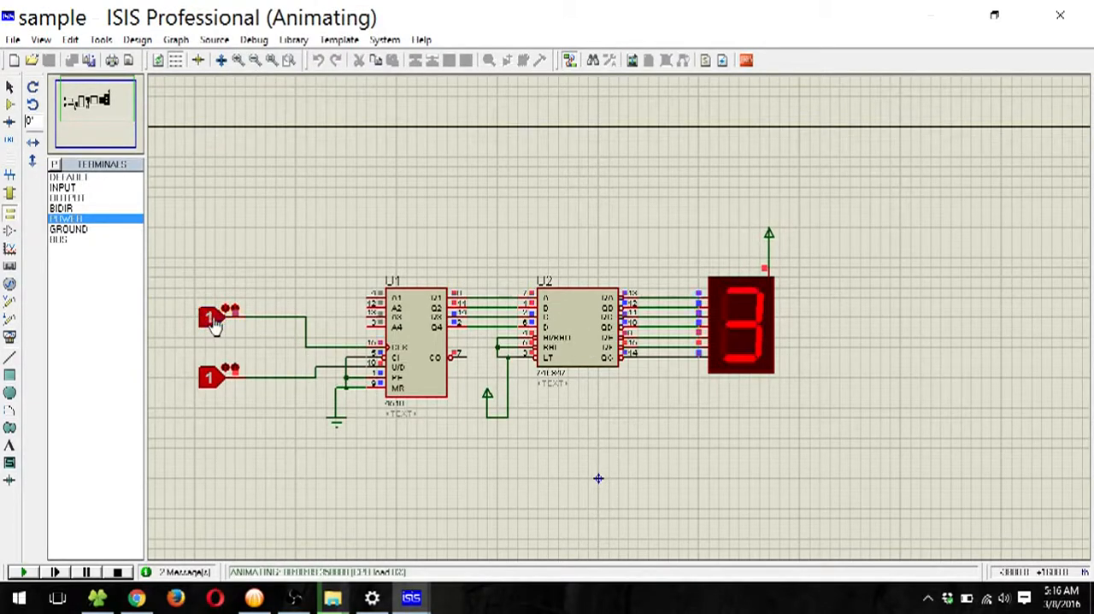
{"action": "left_click", "coordinate": [214, 324]}
{"action": "left_click", "coordinate": [214, 323]}
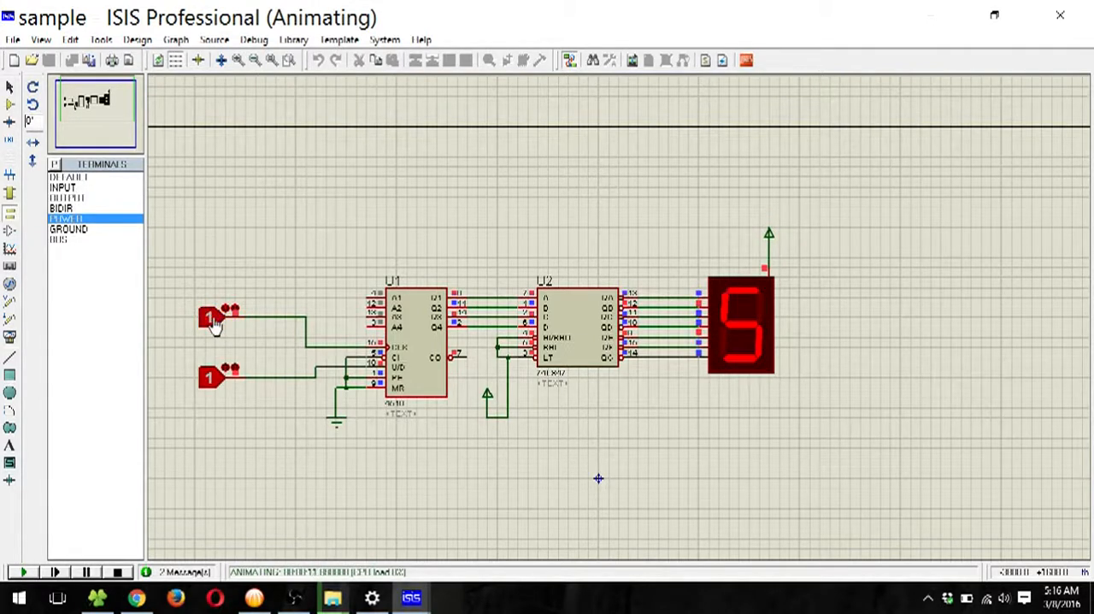
{"action": "left_click", "coordinate": [214, 323]}
{"action": "left_click", "coordinate": [214, 324]}
{"action": "left_click", "coordinate": [214, 323]}
{"action": "left_click", "coordinate": [213, 323]}
{"action": "left_click", "coordinate": [213, 323]}
{"action": "left_click", "coordinate": [213, 323]}
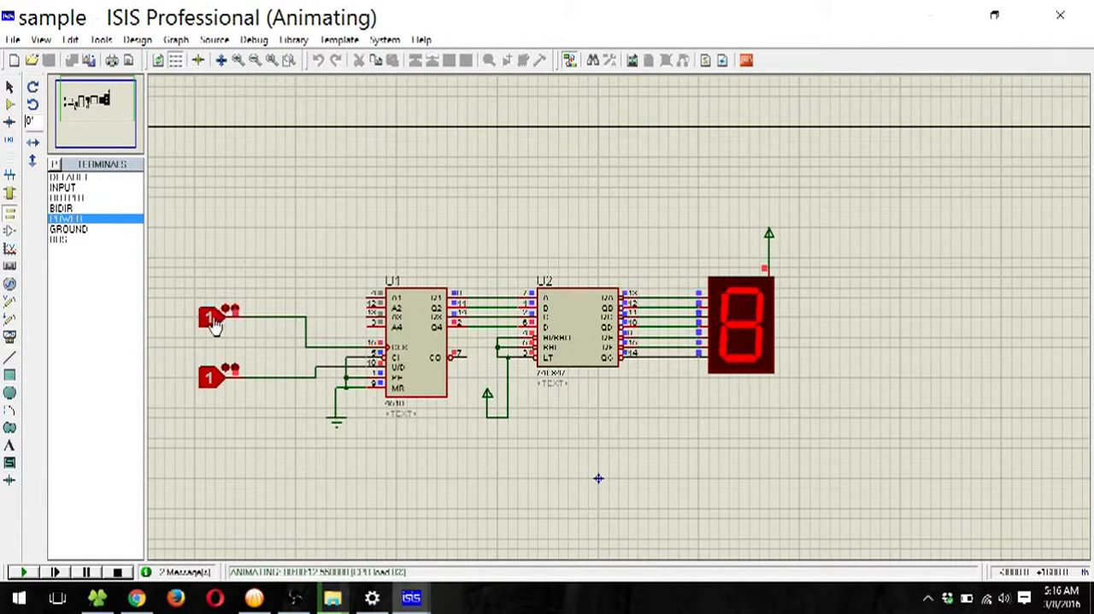
{"action": "left_click", "coordinate": [214, 323]}
{"action": "left_click", "coordinate": [214, 323]}
{"action": "left_click", "coordinate": [214, 323]}
{"action": "left_click", "coordinate": [214, 323]}
{"action": "left_click", "coordinate": [213, 323]}
{"action": "left_click", "coordinate": [214, 323]}
{"action": "left_click", "coordinate": [214, 323]}
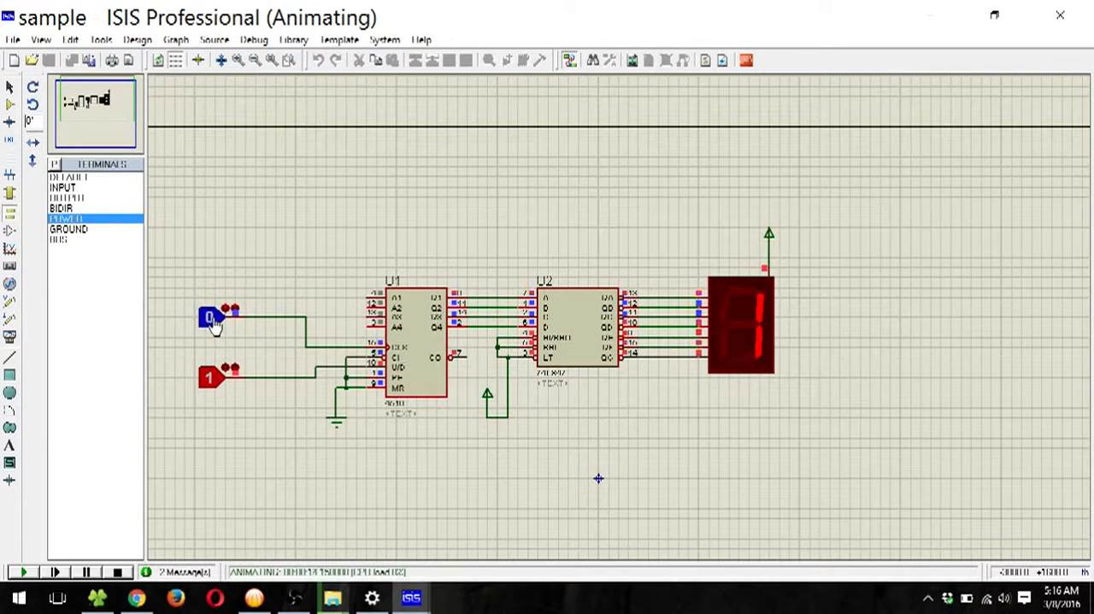
{"action": "left_click", "coordinate": [214, 324]}
{"action": "left_click", "coordinate": [214, 323]}
{"action": "left_click", "coordinate": [214, 323]}
{"action": "left_click", "coordinate": [213, 323]}
{"action": "left_click", "coordinate": [214, 323]}
{"action": "left_click", "coordinate": [214, 323]}
{"action": "left_click", "coordinate": [214, 324]}
{"action": "left_click", "coordinate": [213, 324]}
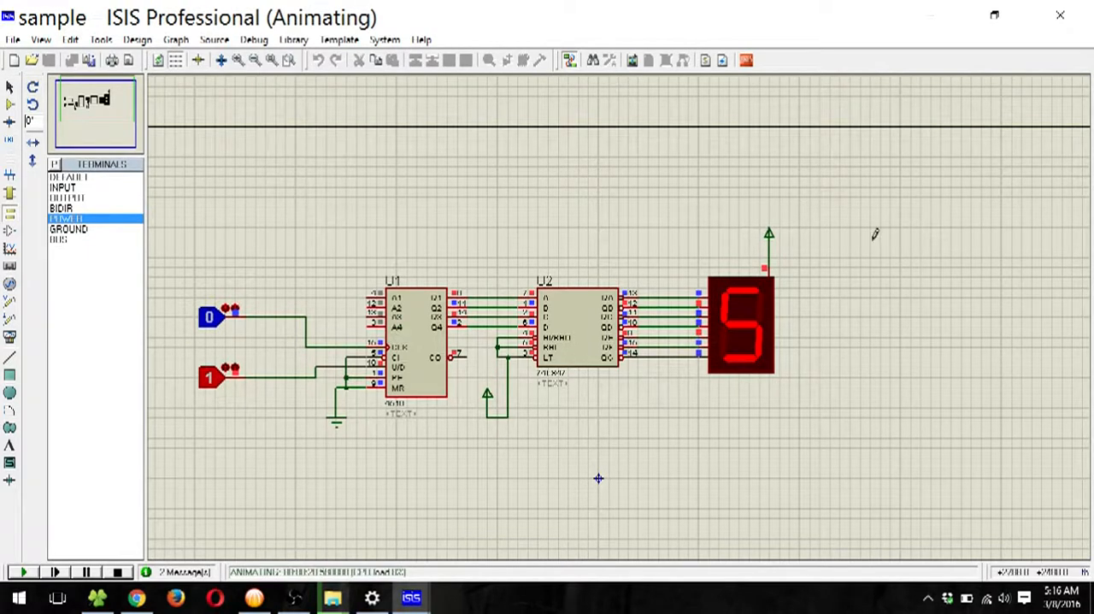
Step: Set the U/D logic state to 0 and toggle the clock to count down past 0 to 4, ending by stopping the simulation
{"action": "left_click", "coordinate": [228, 371]}
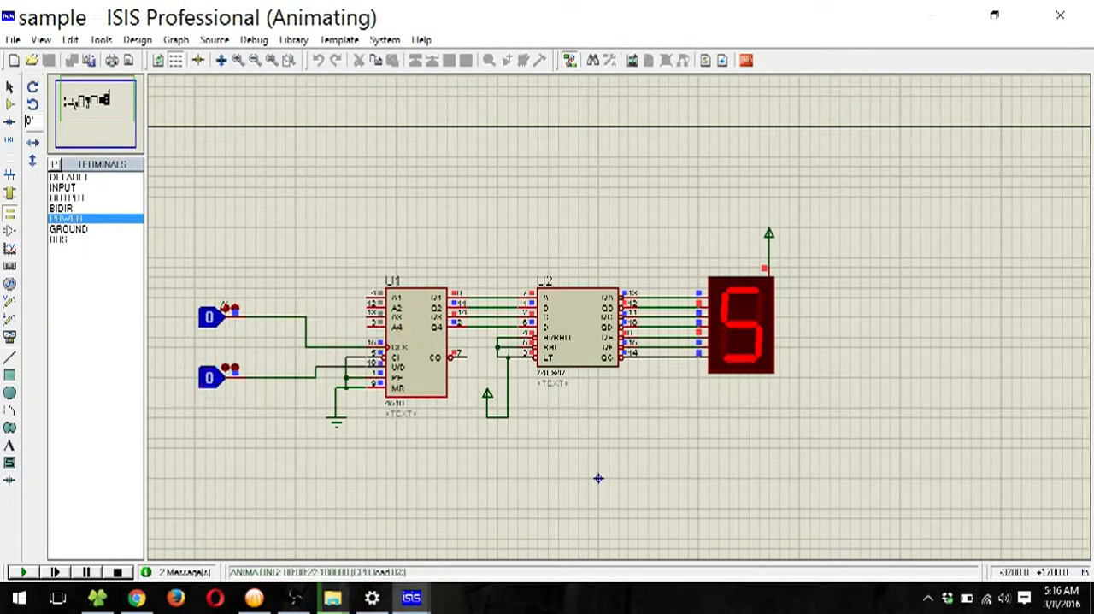
{"action": "left_click", "coordinate": [211, 316]}
{"action": "left_click", "coordinate": [211, 316]}
{"action": "left_click", "coordinate": [210, 317]}
{"action": "left_click", "coordinate": [210, 316]}
{"action": "left_click", "coordinate": [210, 316]}
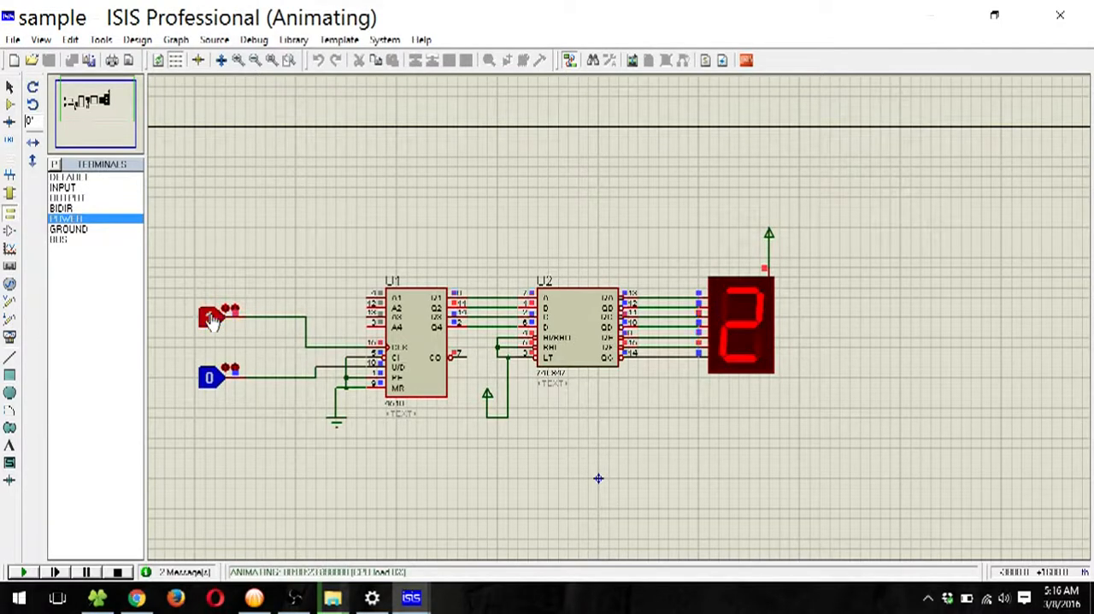
{"action": "left_click", "coordinate": [210, 317]}
{"action": "left_click", "coordinate": [210, 317]}
{"action": "left_click", "coordinate": [211, 317]}
{"action": "left_click", "coordinate": [211, 318]}
{"action": "left_click", "coordinate": [210, 318]}
{"action": "left_click", "coordinate": [210, 317]}
{"action": "left_click", "coordinate": [210, 317]}
{"action": "left_click", "coordinate": [211, 317]}
{"action": "left_click", "coordinate": [216, 328]}
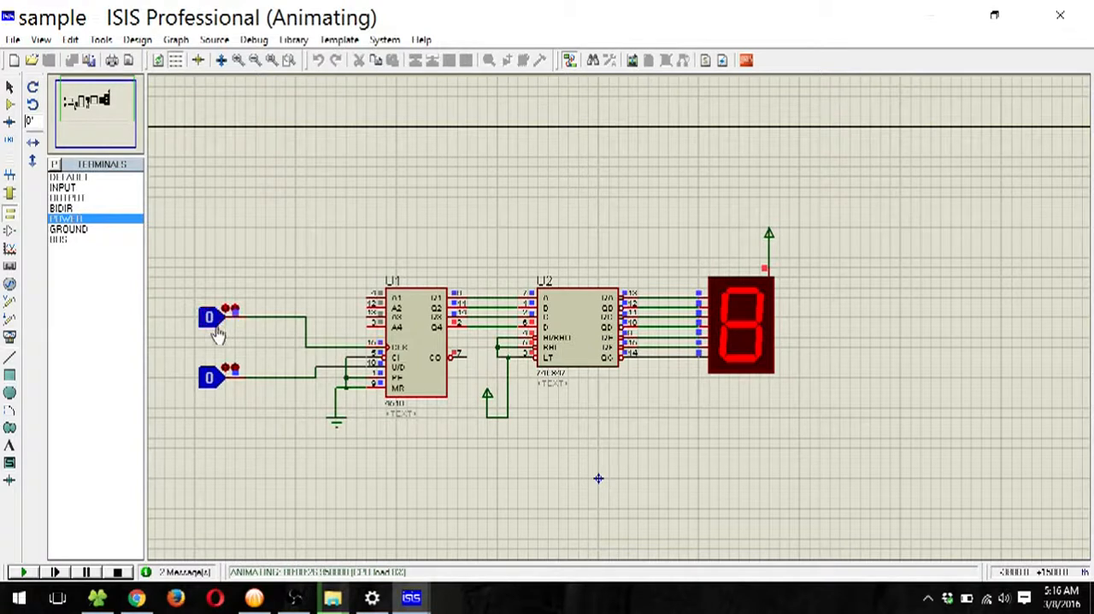
{"action": "left_click", "coordinate": [216, 328]}
{"action": "left_click", "coordinate": [216, 328]}
{"action": "left_click", "coordinate": [215, 328]}
{"action": "left_click", "coordinate": [215, 328]}
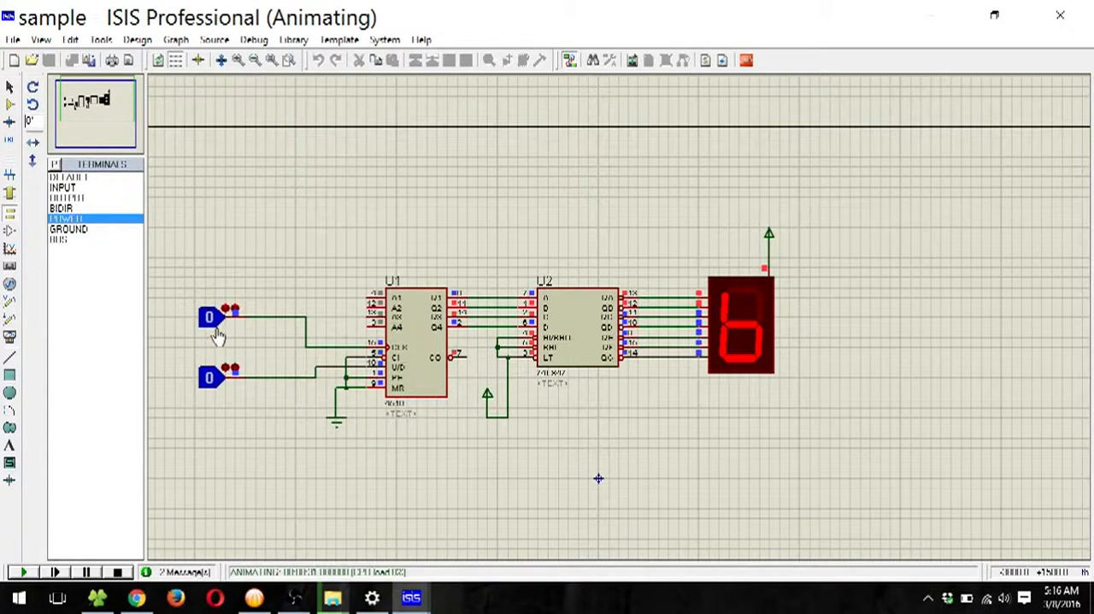
{"action": "left_click", "coordinate": [215, 330]}
{"action": "left_click", "coordinate": [216, 330]}
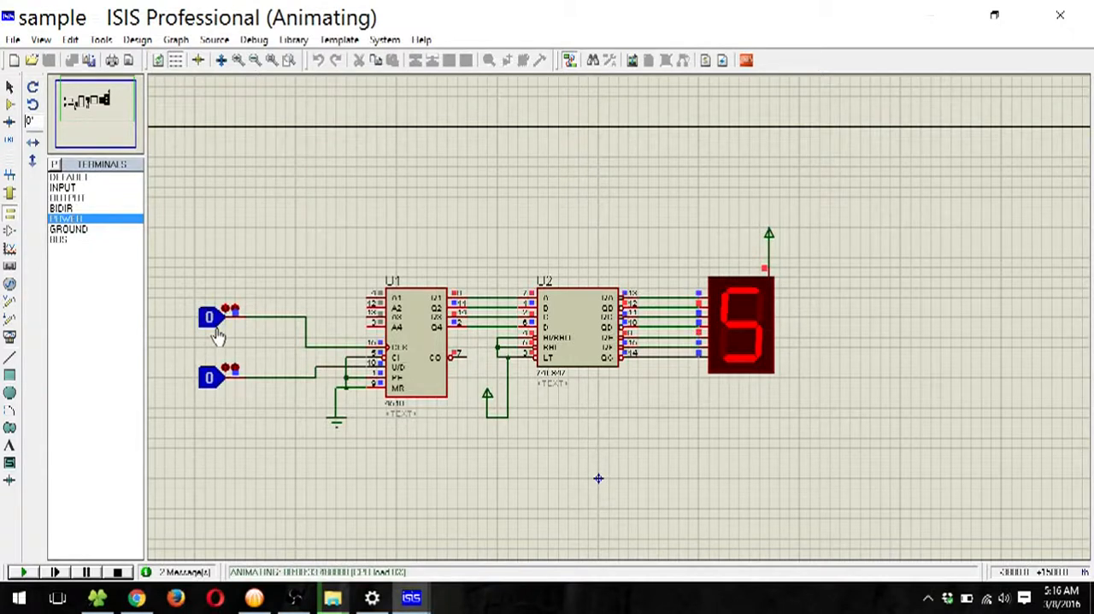
{"action": "left_click", "coordinate": [216, 330]}
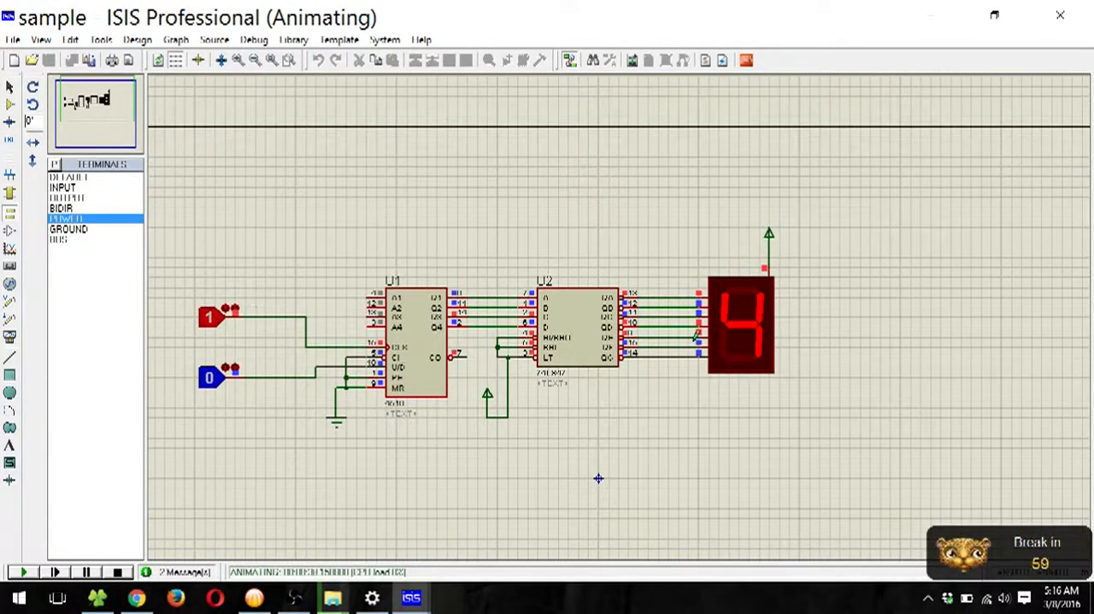
{"action": "left_click", "coordinate": [118, 572]}
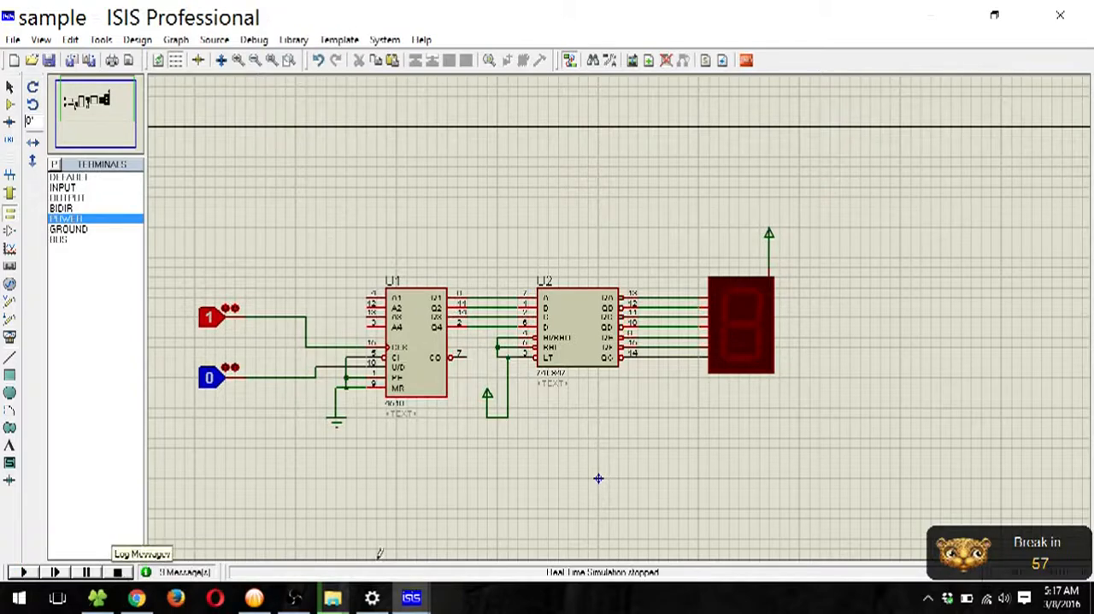